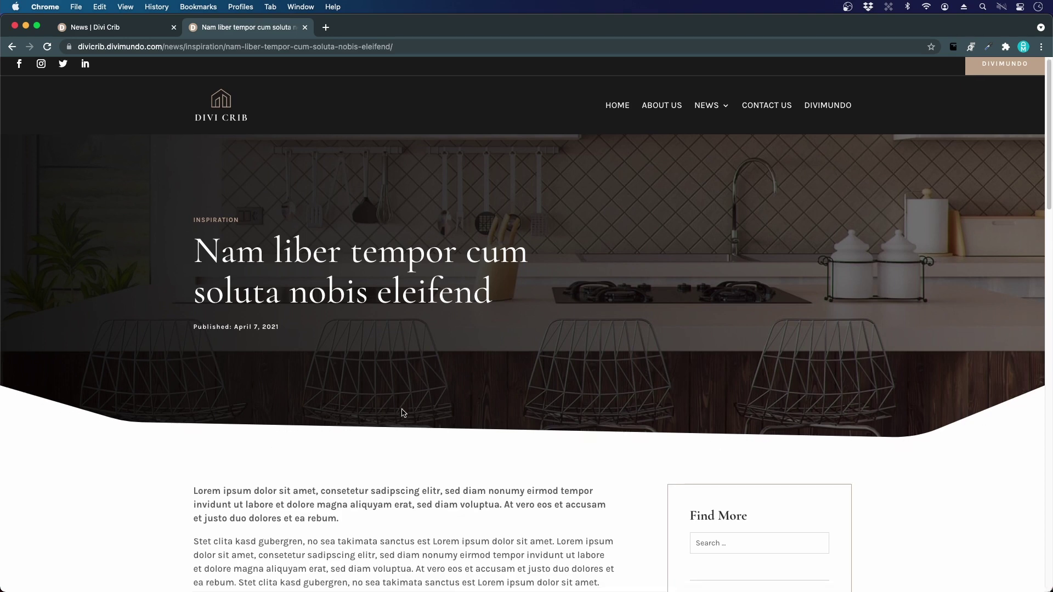
# Examine the demo blog post's layout, from its hero header and article text to the sidebar and Related Content cards.
pyautogui.scroll(-5, 402, 414)
pyautogui.scroll(-1, 337, 236)
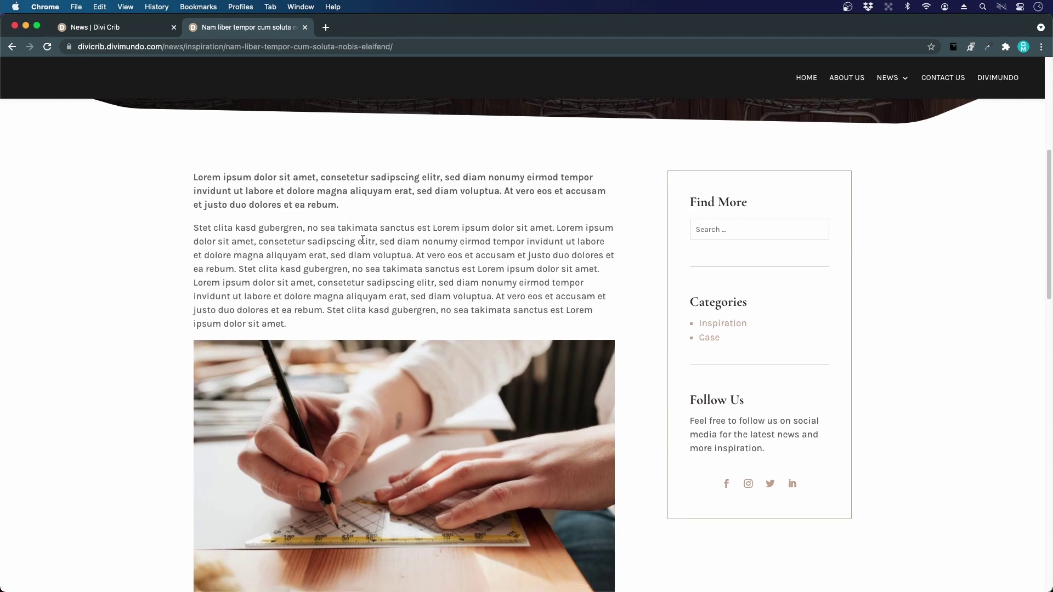
pyautogui.scroll(-2, 401, 294)
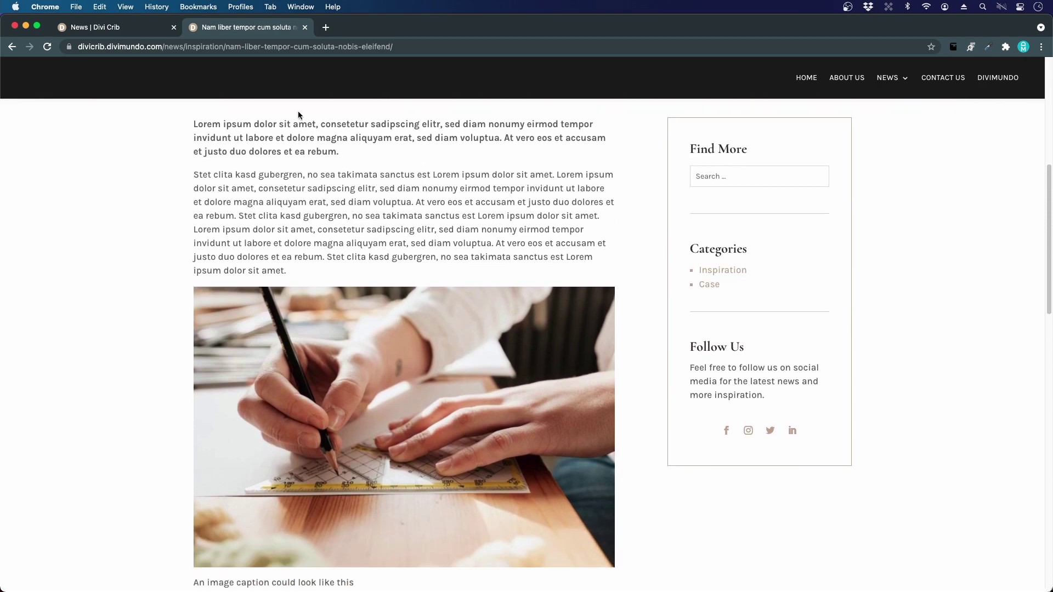
pyautogui.scroll(-5, 426, 291)
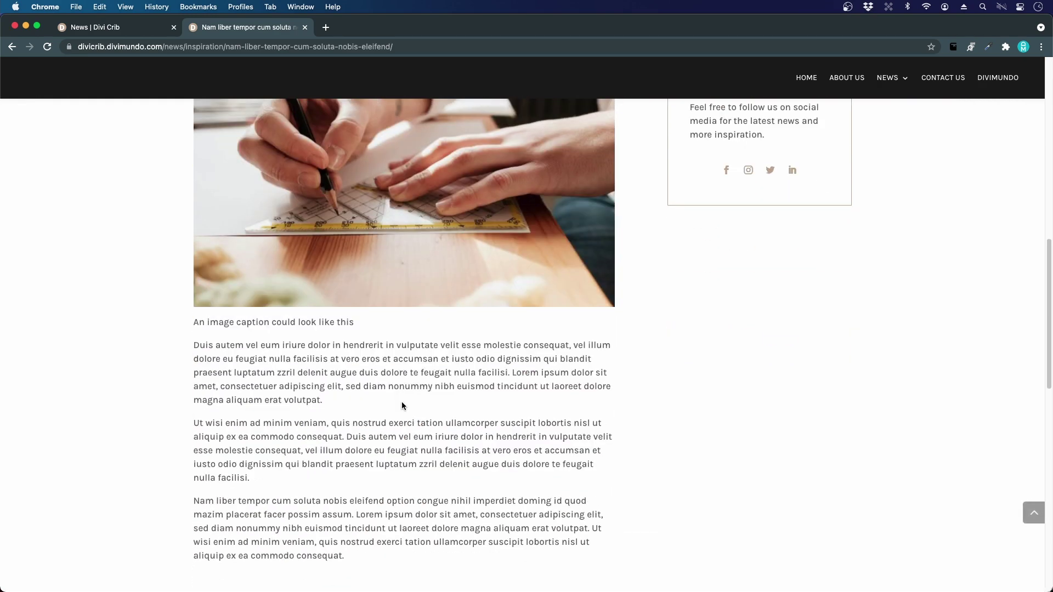
pyautogui.scroll(8, 401, 401)
pyautogui.scroll(-4, 401, 402)
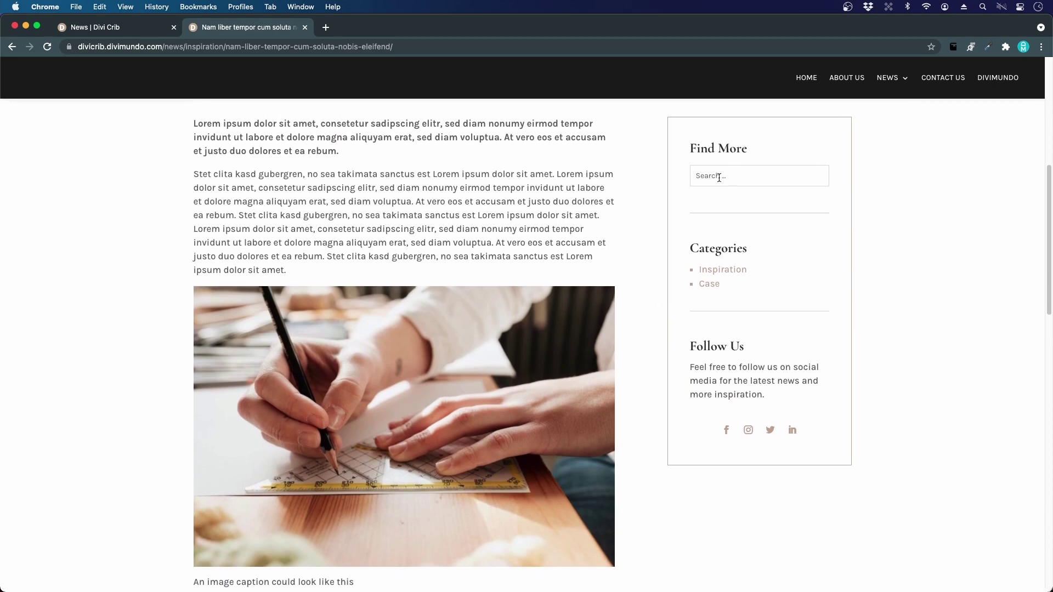
pyautogui.scroll(-10, 378, 324)
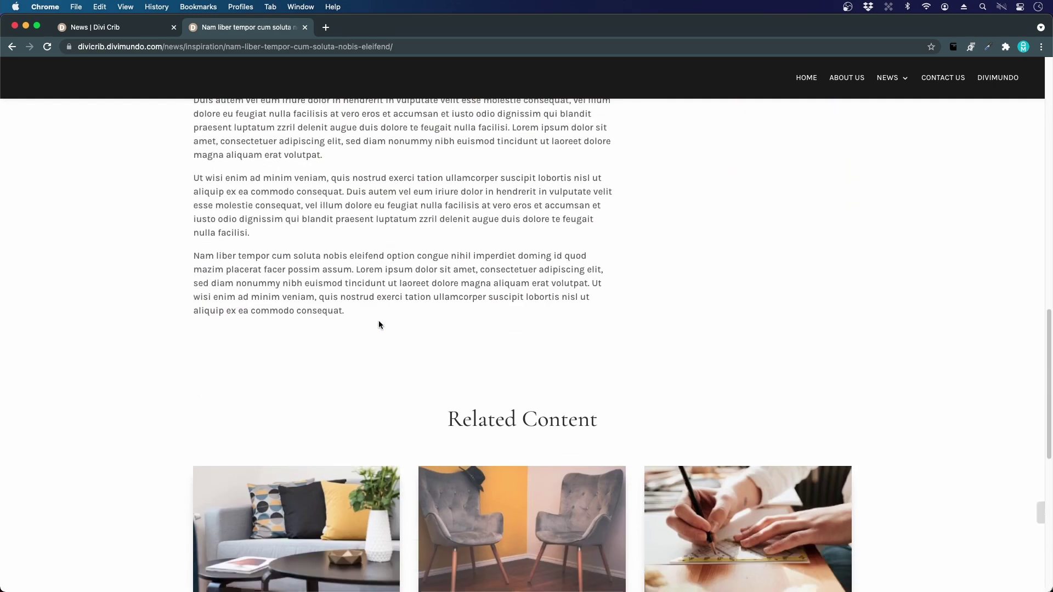
pyautogui.scroll(-4, 378, 322)
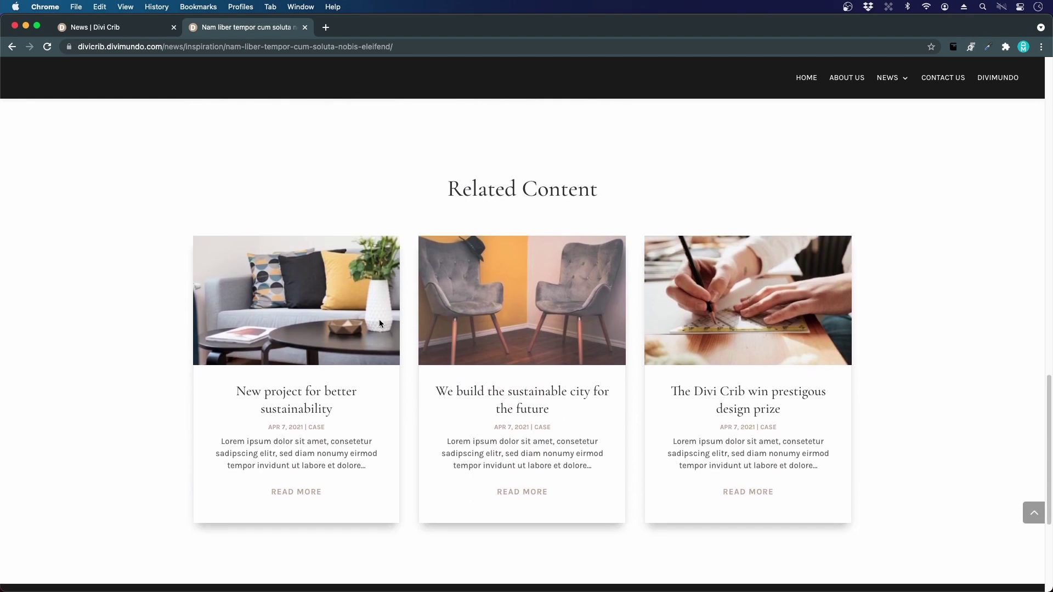
pyautogui.scroll(2, 384, 329)
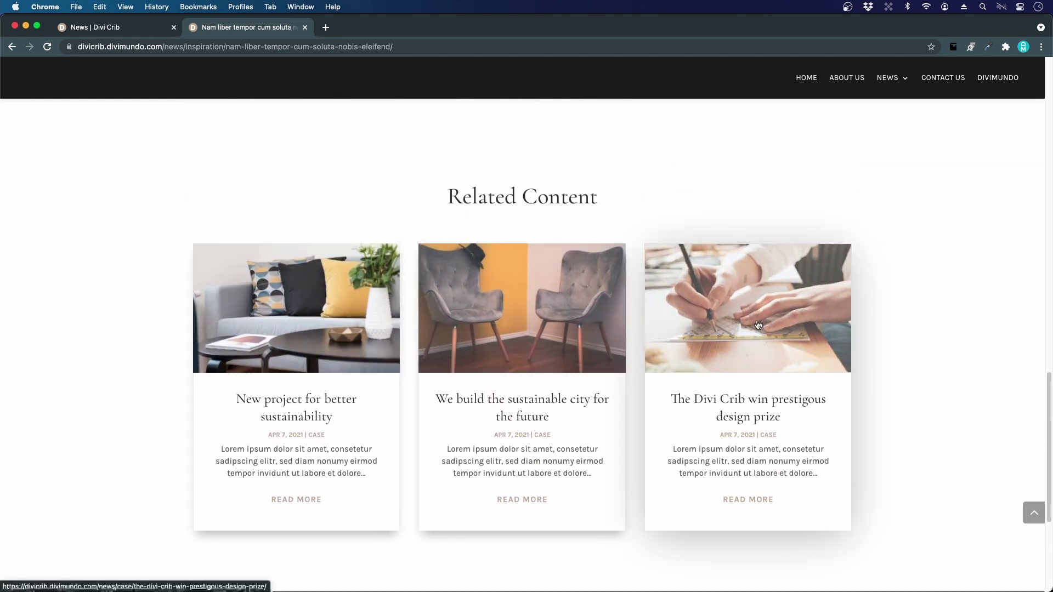
pyautogui.scroll(-3, 329, 370)
pyautogui.scroll(20, 329, 368)
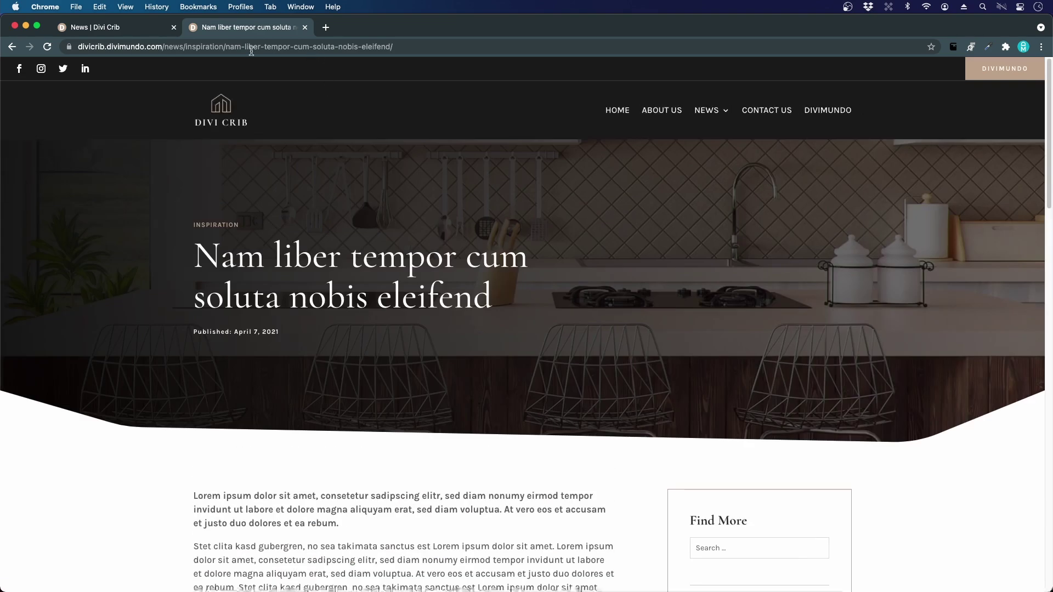
# Open the post "New project for better sustainability" from the News page and review its default layout down to the comment form.
pyautogui.click(154, 30)
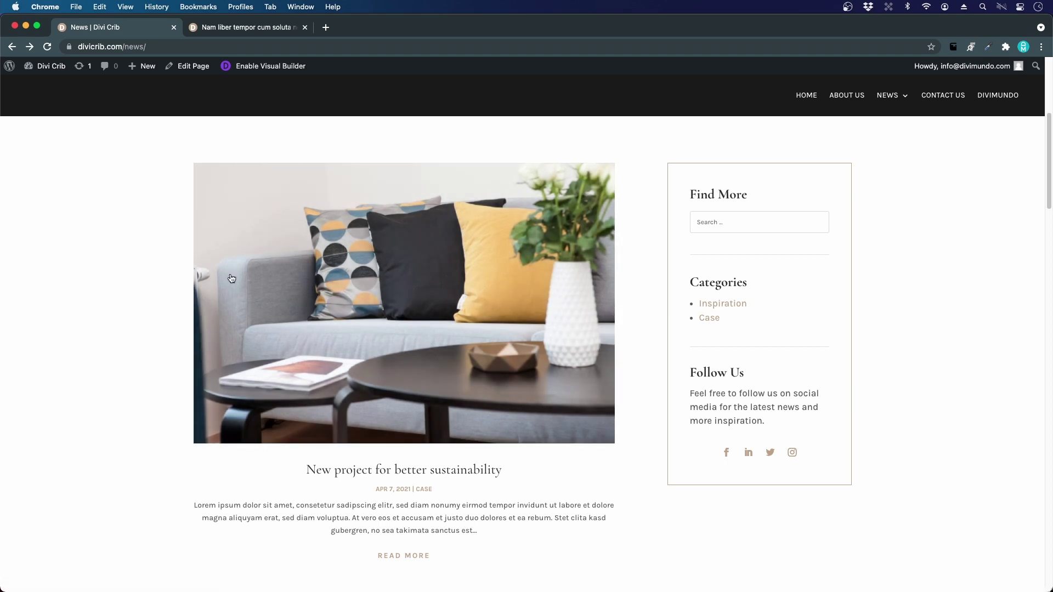
pyautogui.click(305, 266)
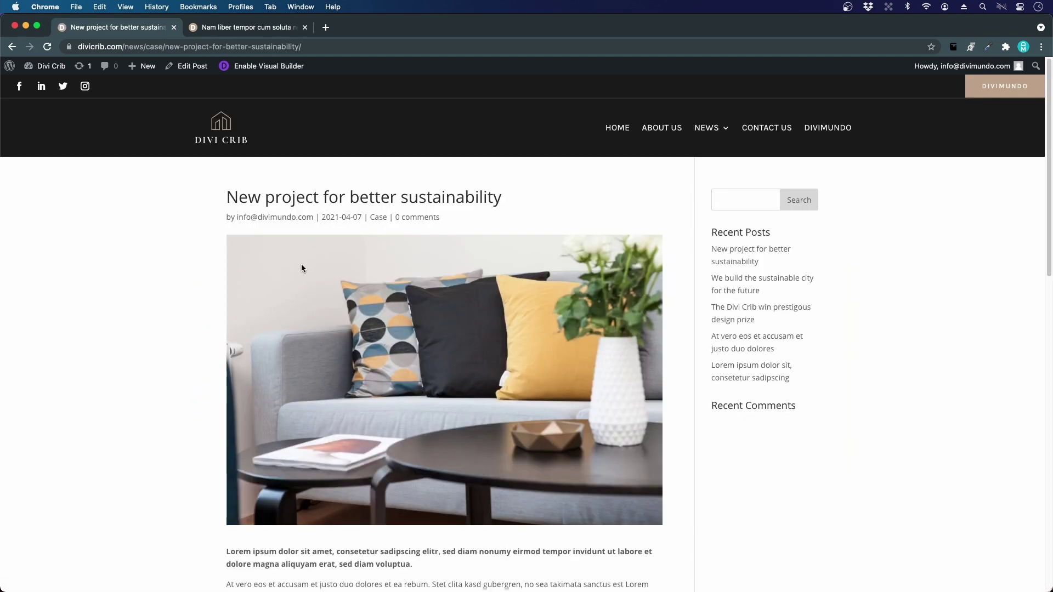
pyautogui.scroll(-5, 479, 346)
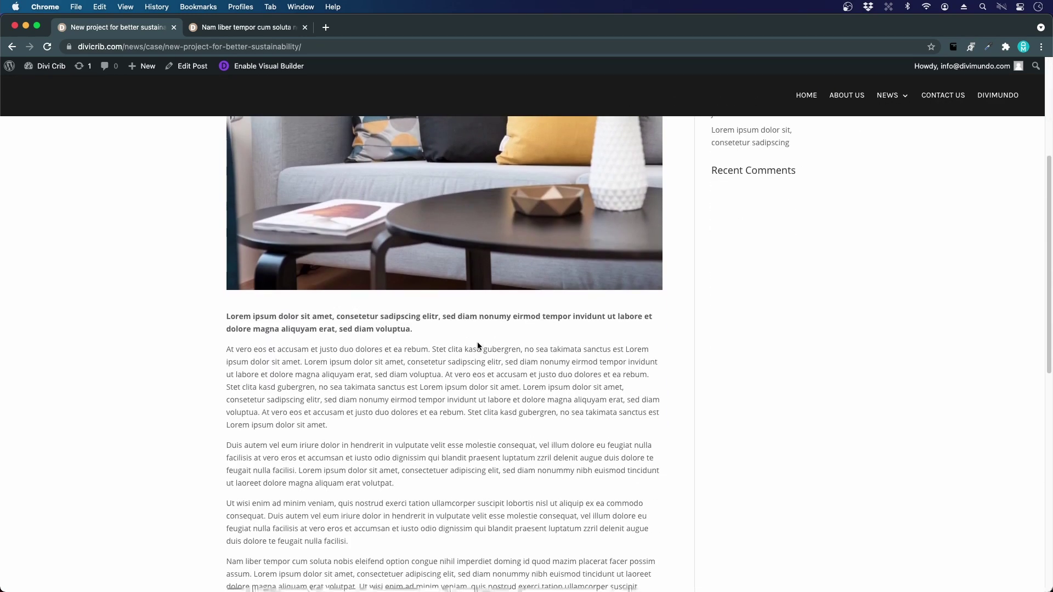
pyautogui.scroll(3, 479, 346)
pyautogui.scroll(2, 479, 346)
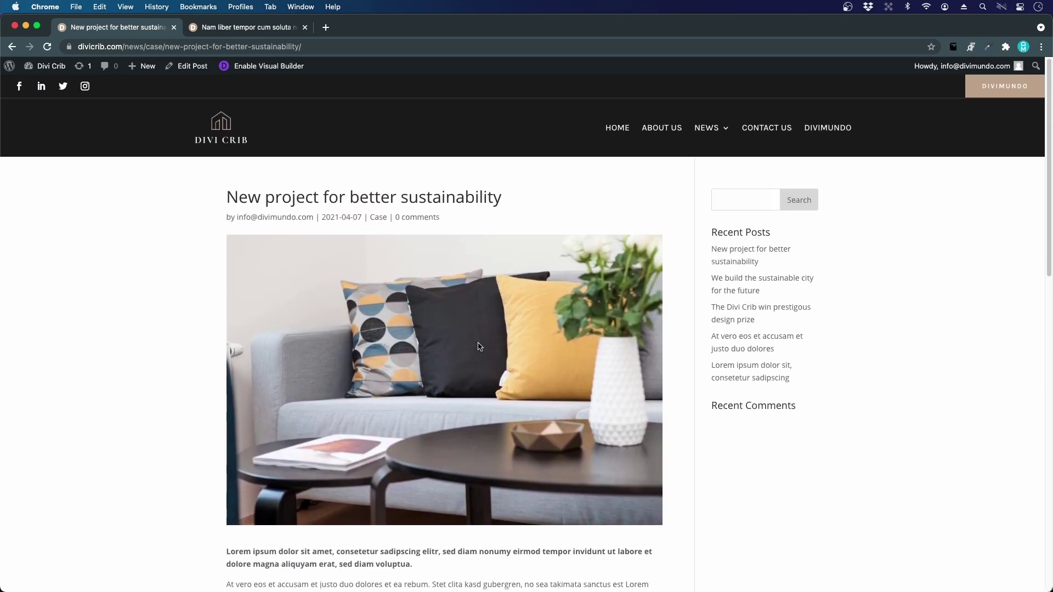
pyautogui.scroll(-15, 479, 346)
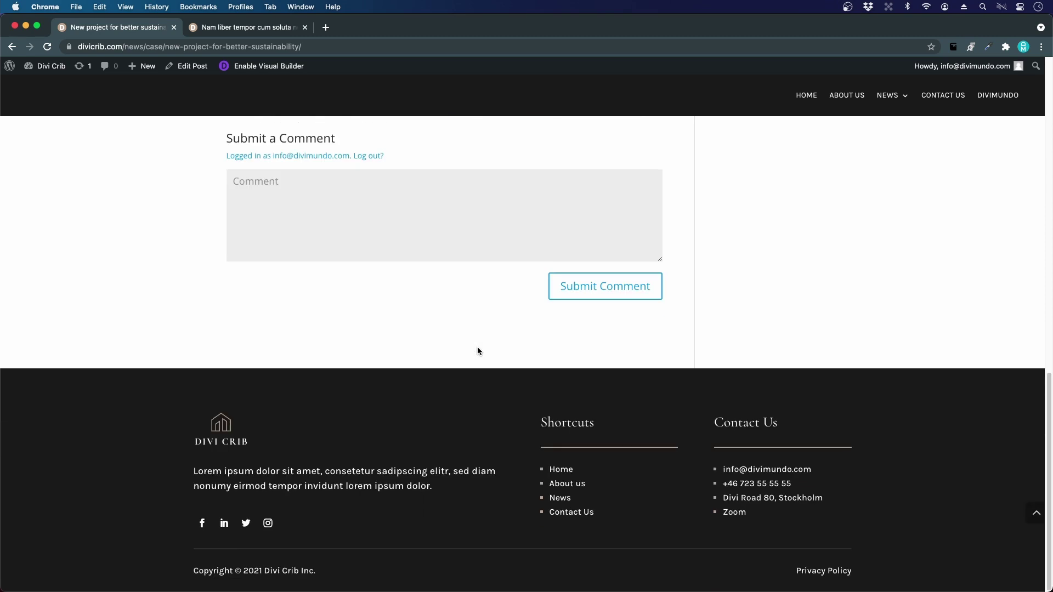
pyautogui.scroll(15, 477, 351)
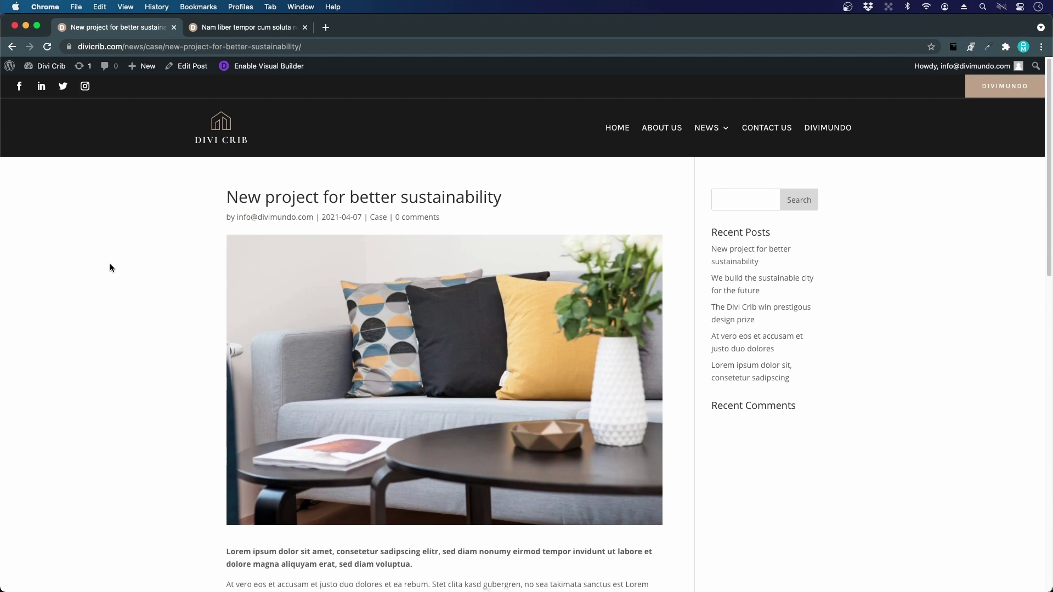
# Create a new template in the site's Divi Theme Builder and assign it to All Posts.
pyautogui.click(52, 69)
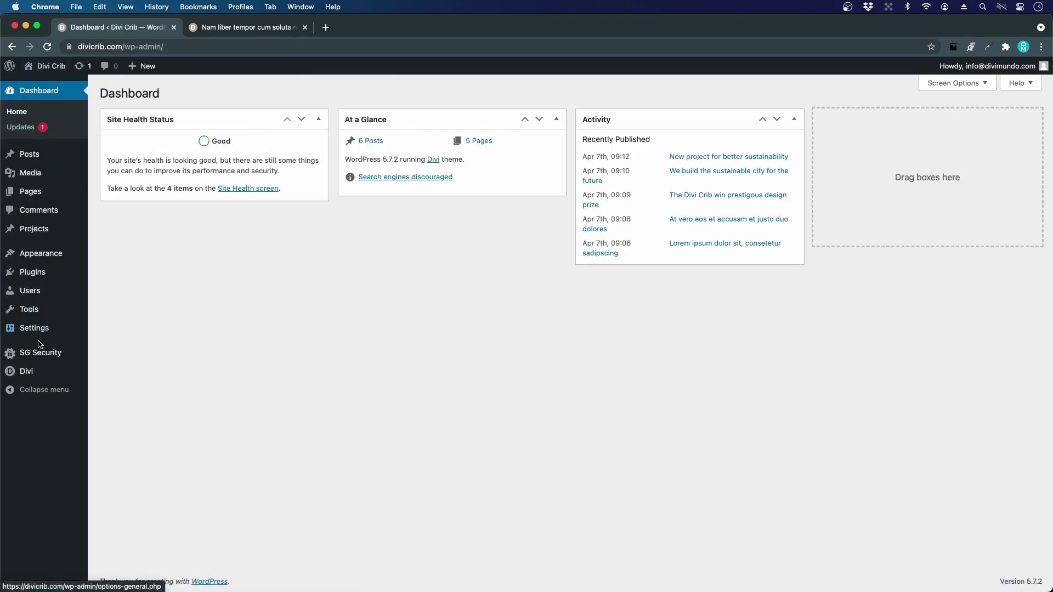
pyautogui.click(41, 370)
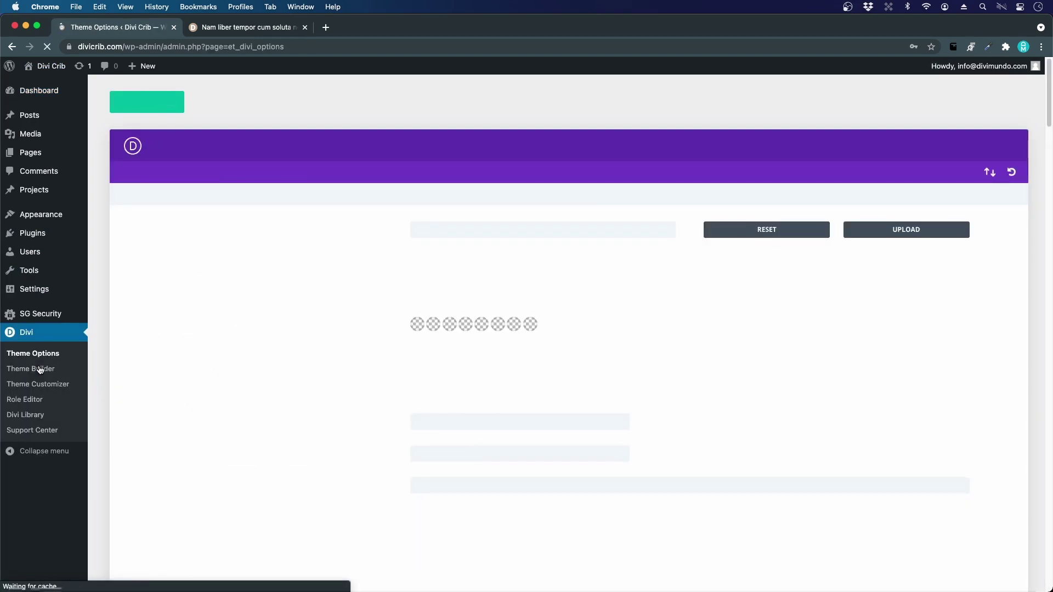
pyautogui.click(40, 369)
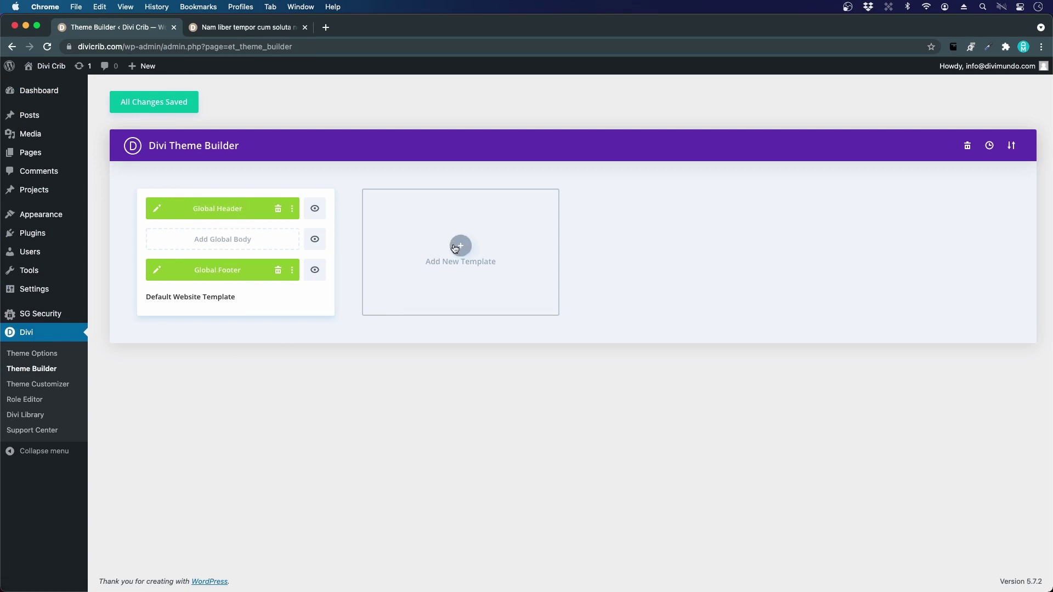
pyautogui.click(454, 248)
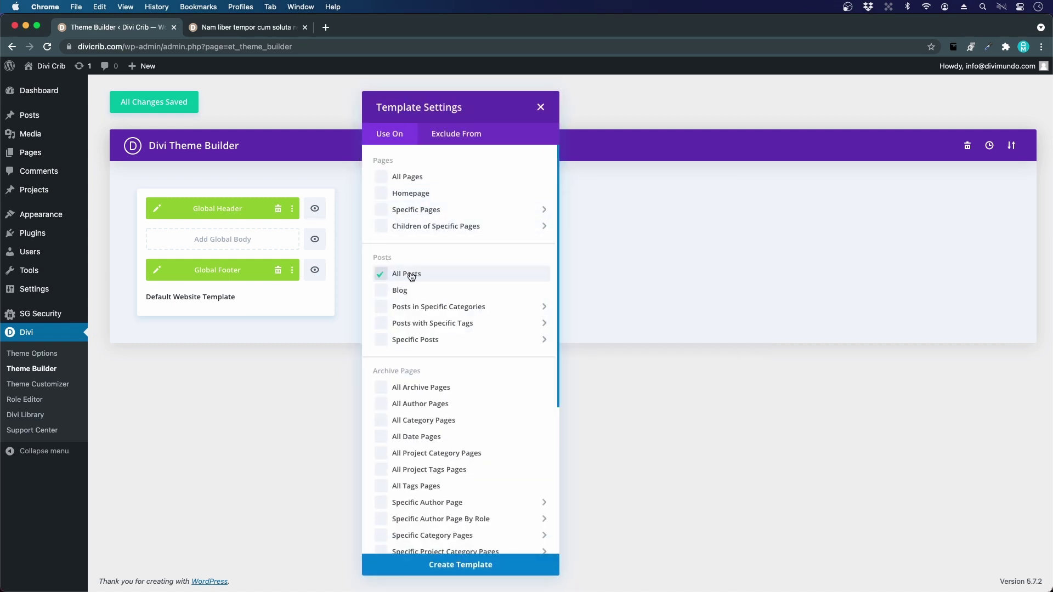
pyautogui.click(461, 563)
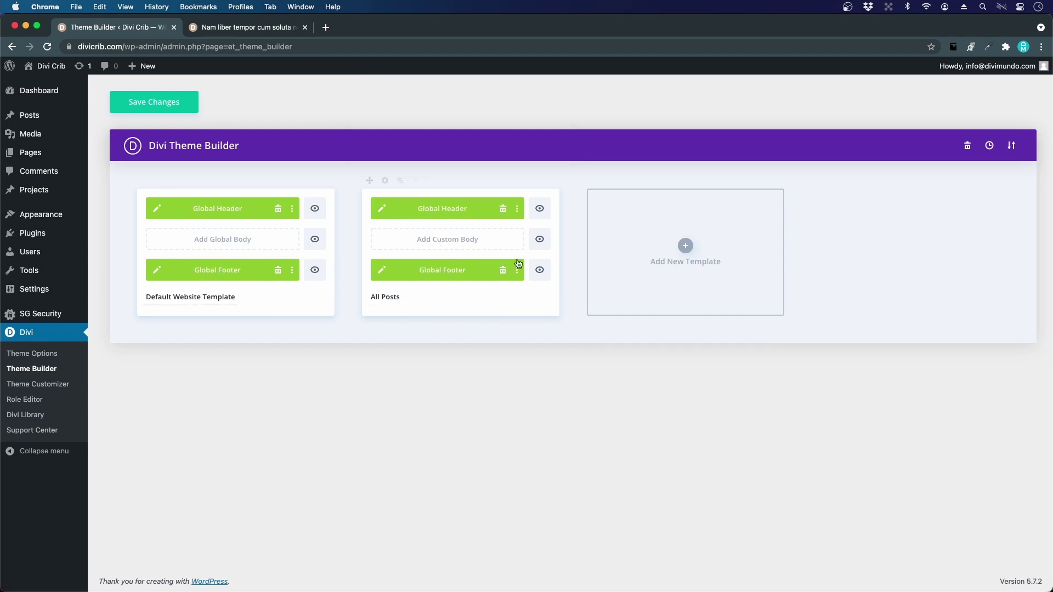
# Build a custom body for the All Posts template by cloning the existing News page.
pyautogui.click(460, 249)
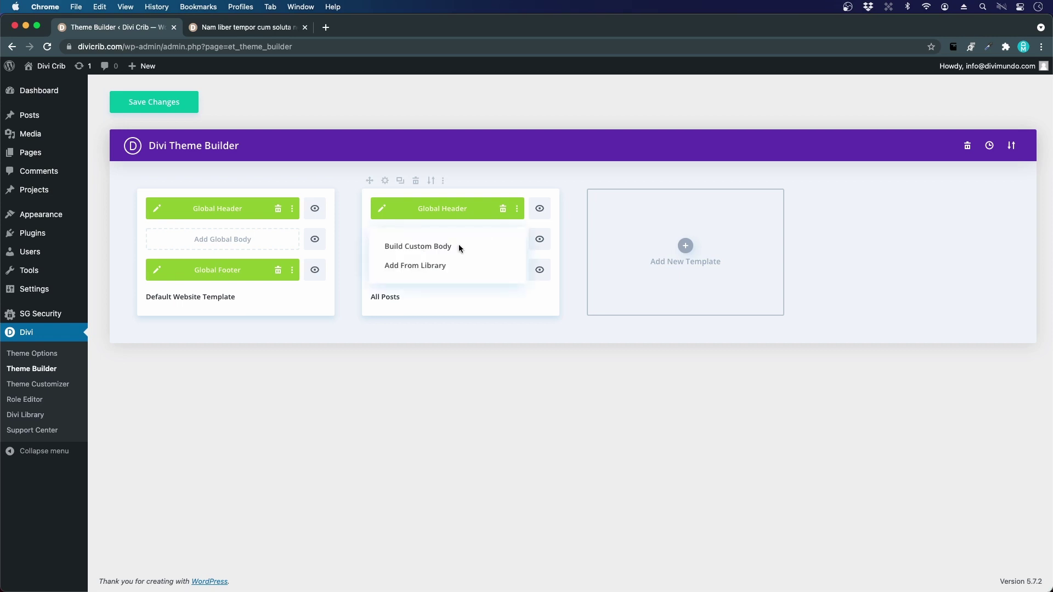
pyautogui.click(421, 251)
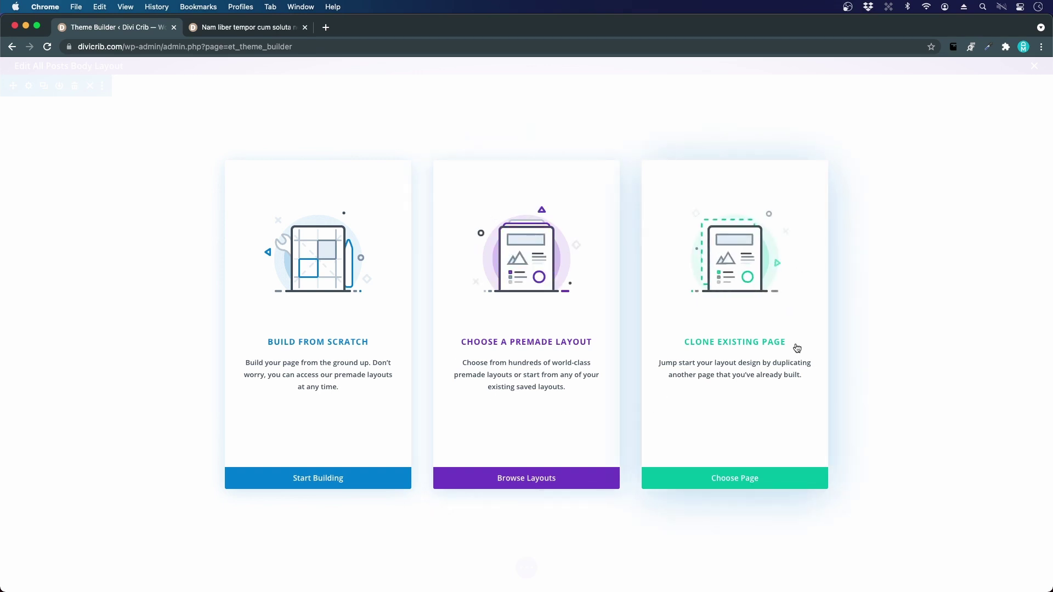
pyautogui.click(766, 478)
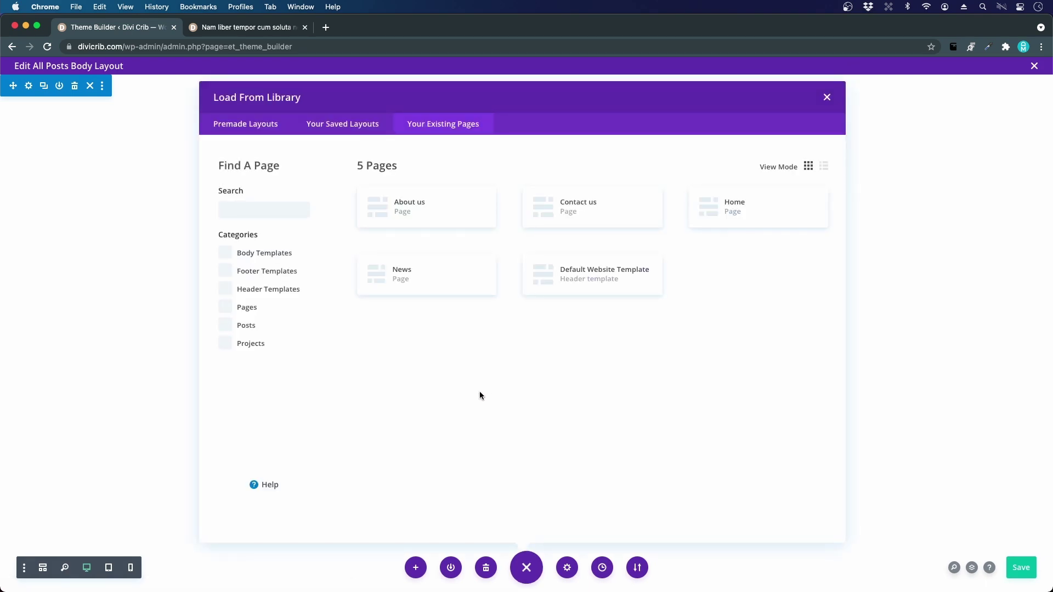
pyautogui.click(410, 280)
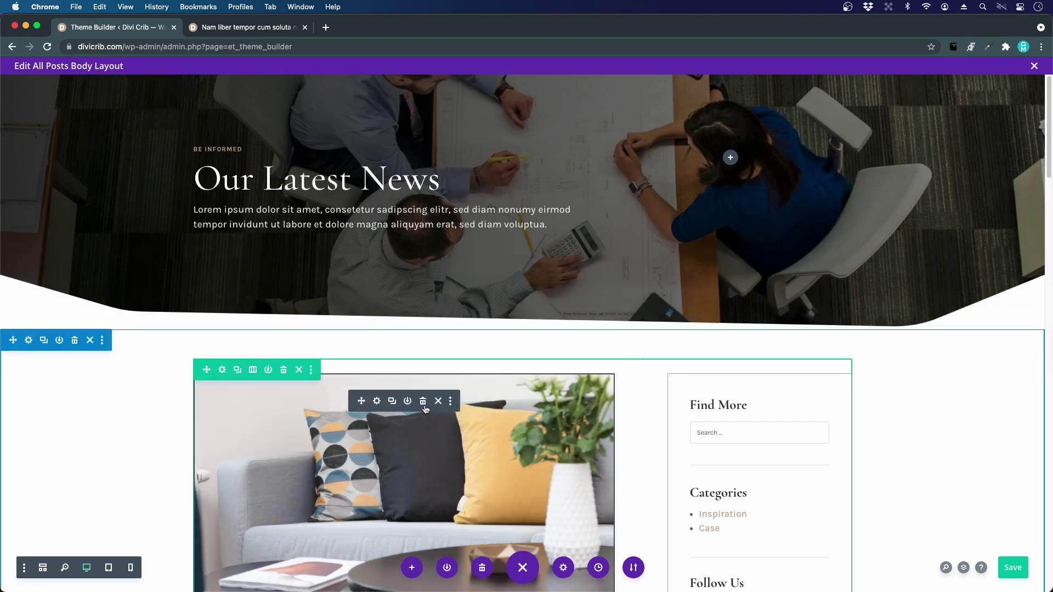
# Delete the blog module beside the sidebar in the content section of the body layout.
pyautogui.click(424, 406)
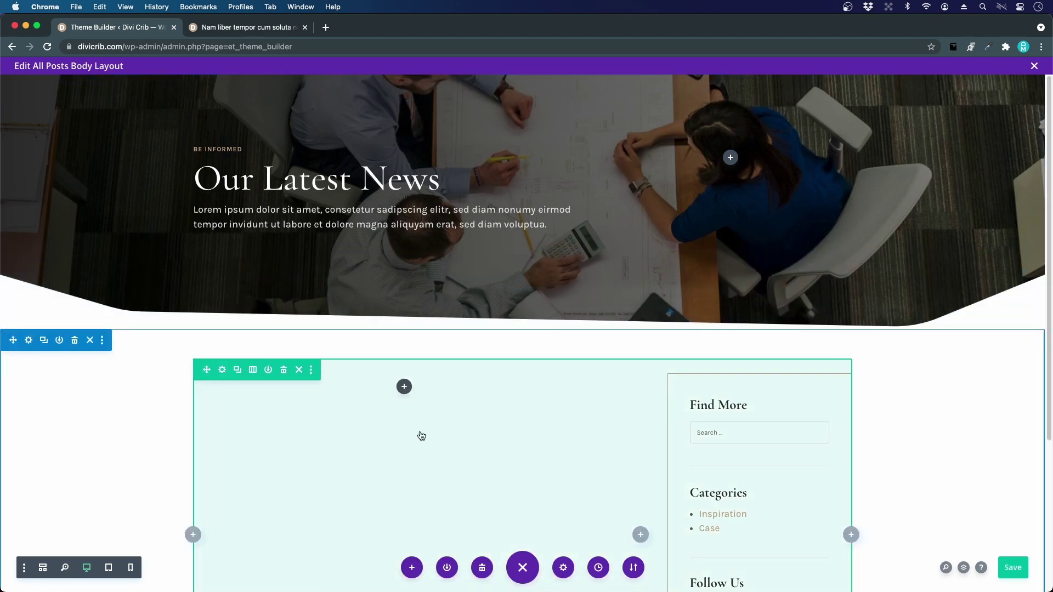
pyautogui.scroll(-3, 421, 436)
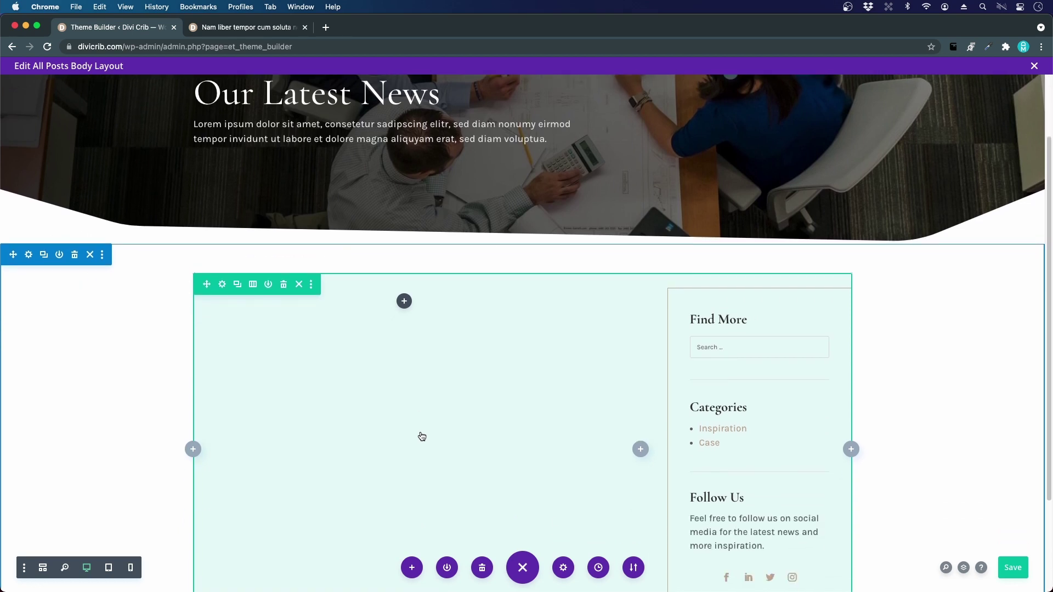
pyautogui.scroll(3, 421, 437)
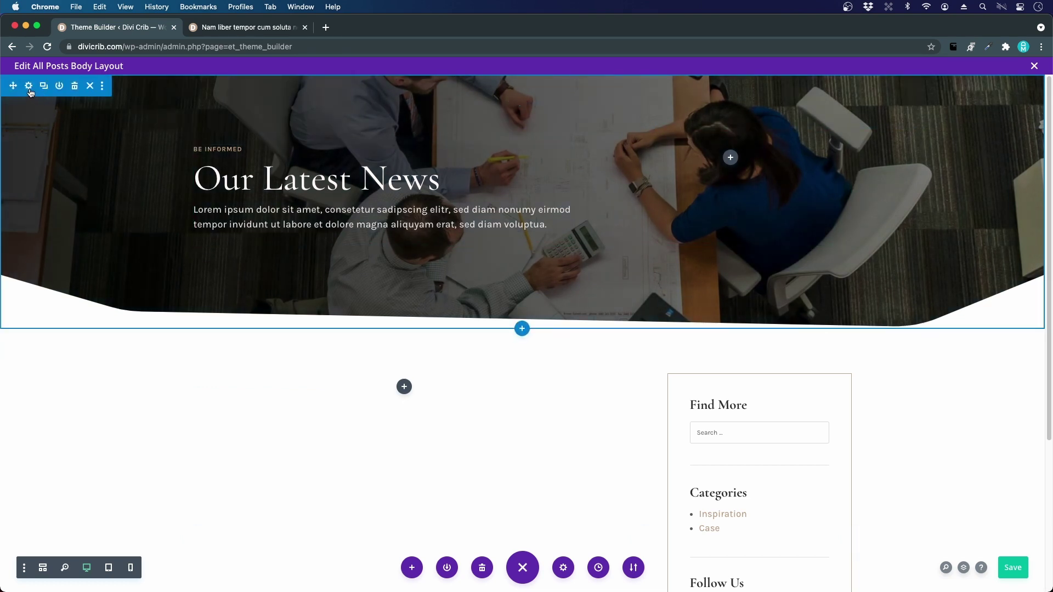
# Replace the hero section's background image with the dynamic Featured Image and save the section settings.
pyautogui.click(29, 89)
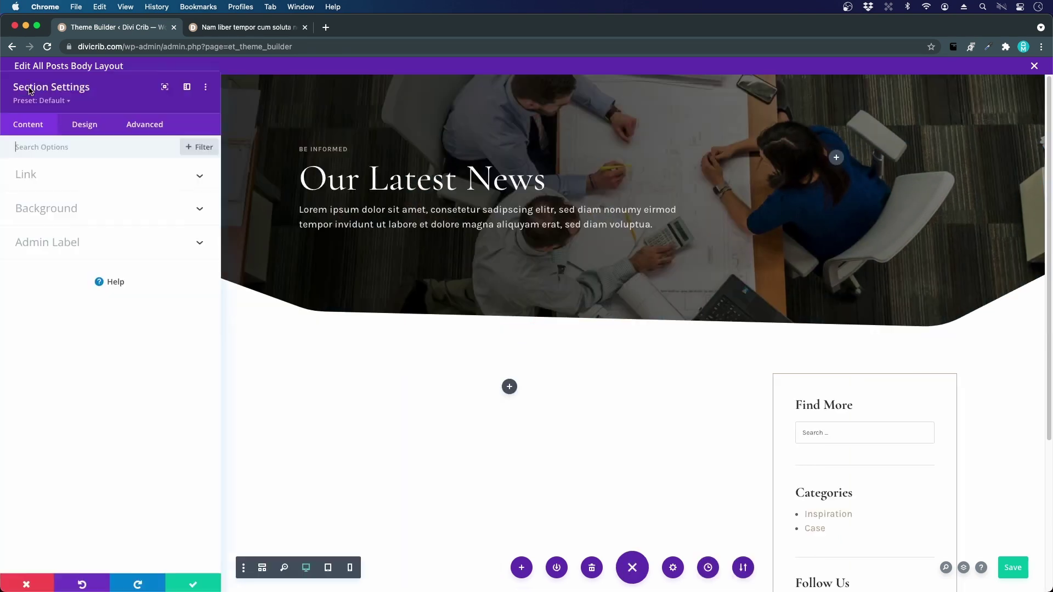
pyautogui.click(130, 213)
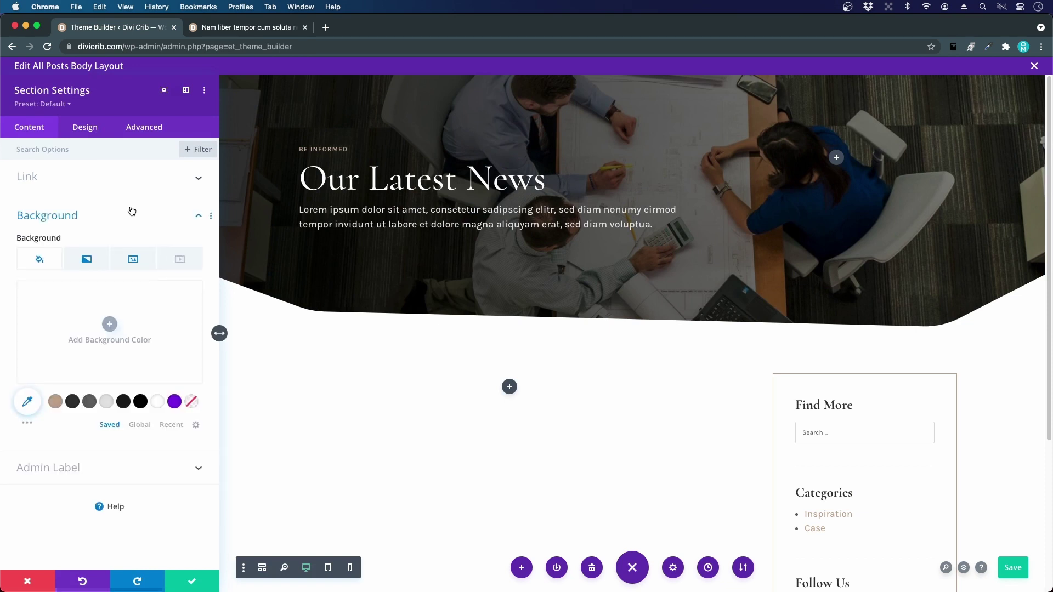
pyautogui.click(133, 258)
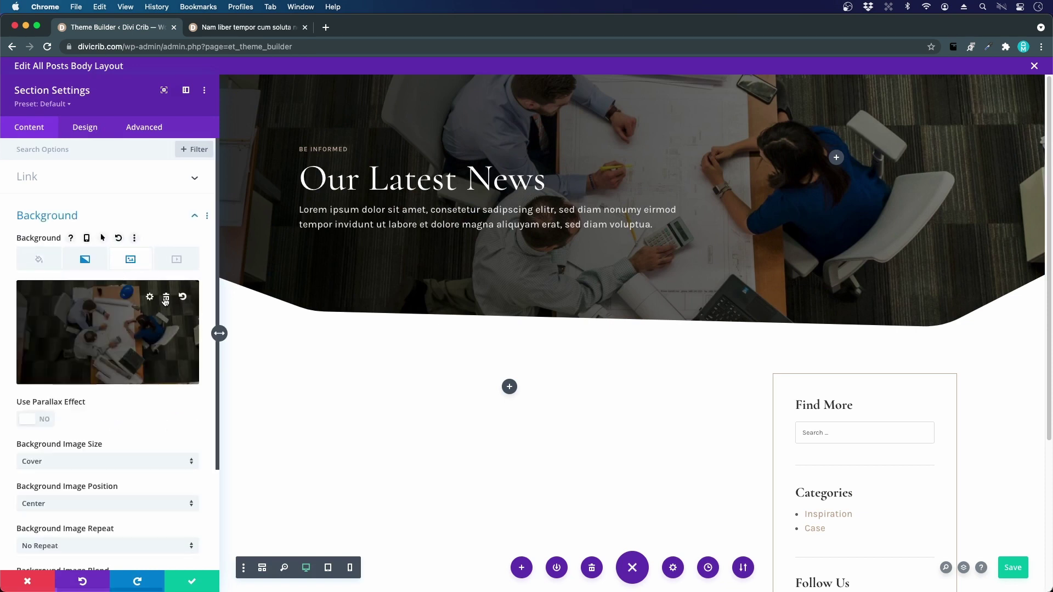
pyautogui.click(165, 298)
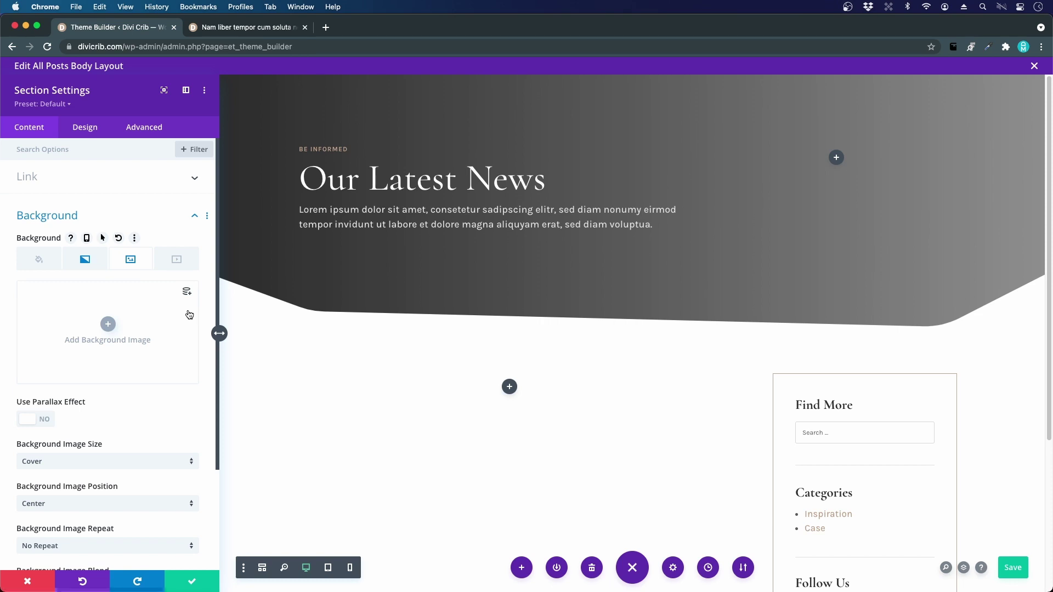
pyautogui.click(187, 292)
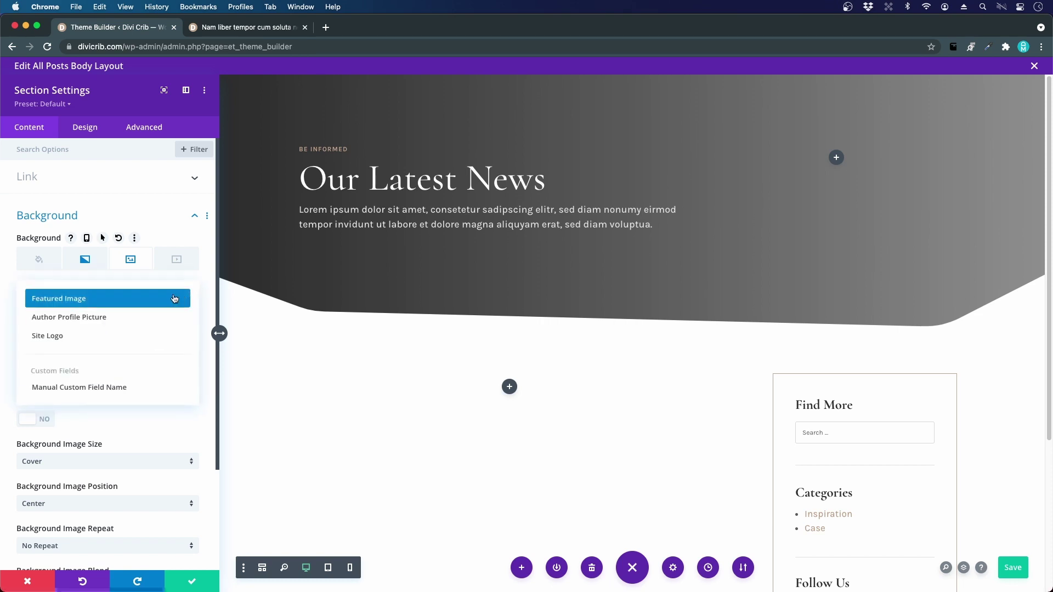
pyautogui.click(107, 299)
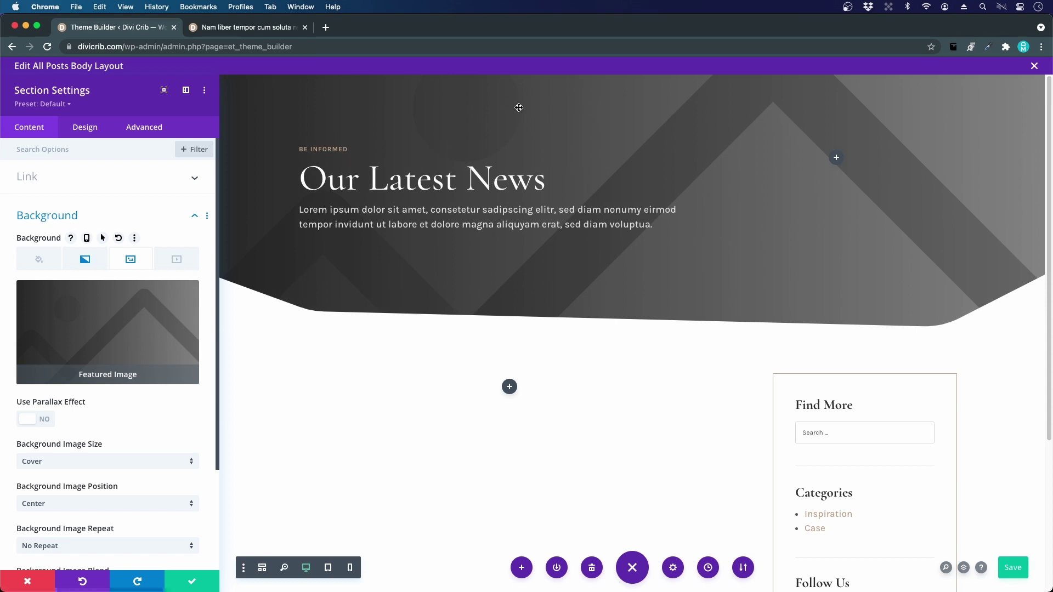
pyautogui.click(193, 581)
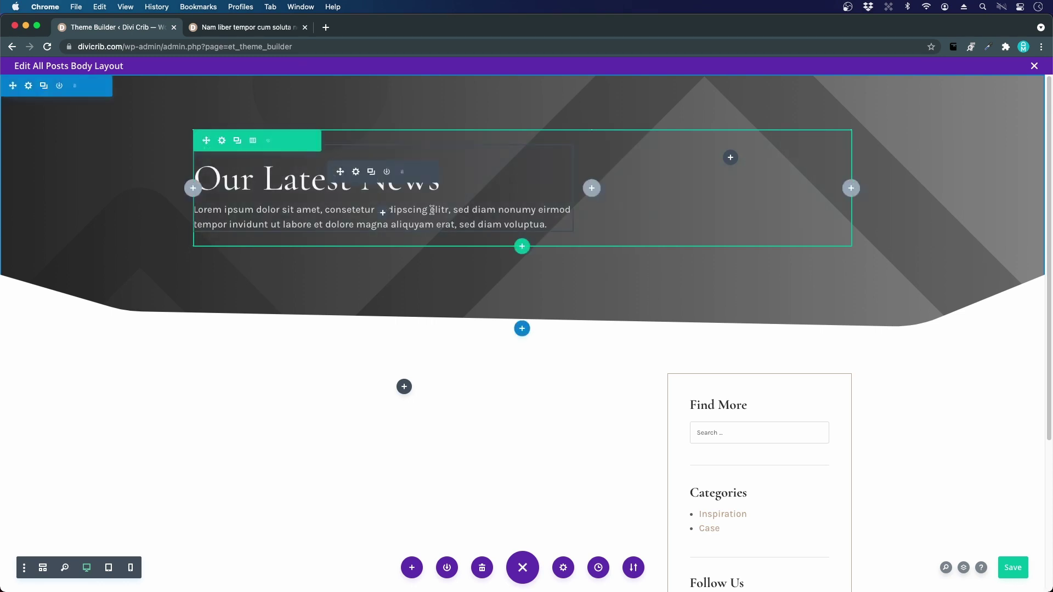
# Insert a Text module below the hero's "Our Latest News" text and replace its placeholder with dynamic Post Categories, using the Categories type.
pyautogui.click(383, 214)
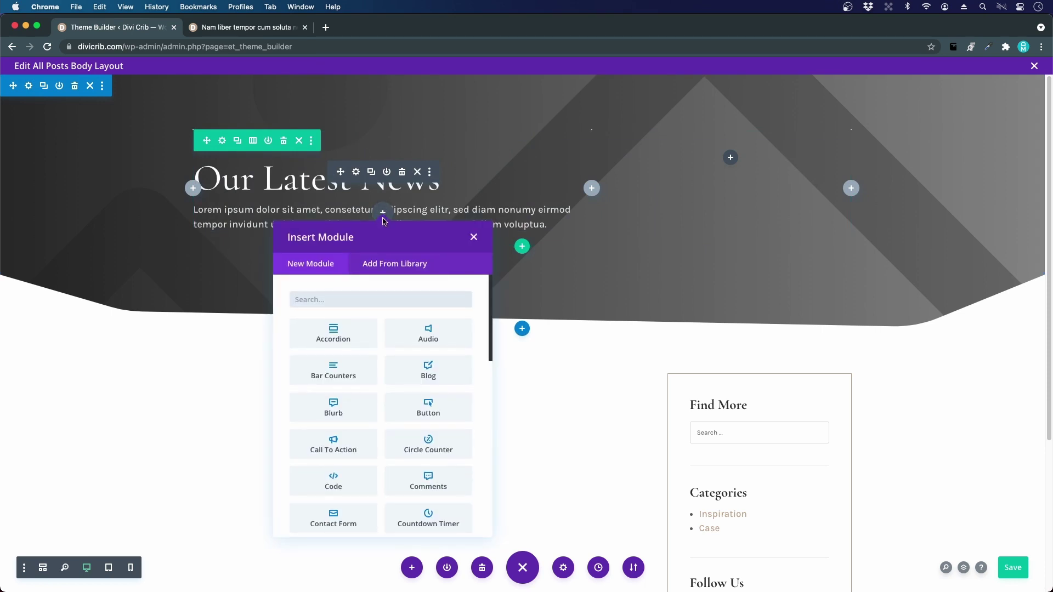
pyautogui.write('text')
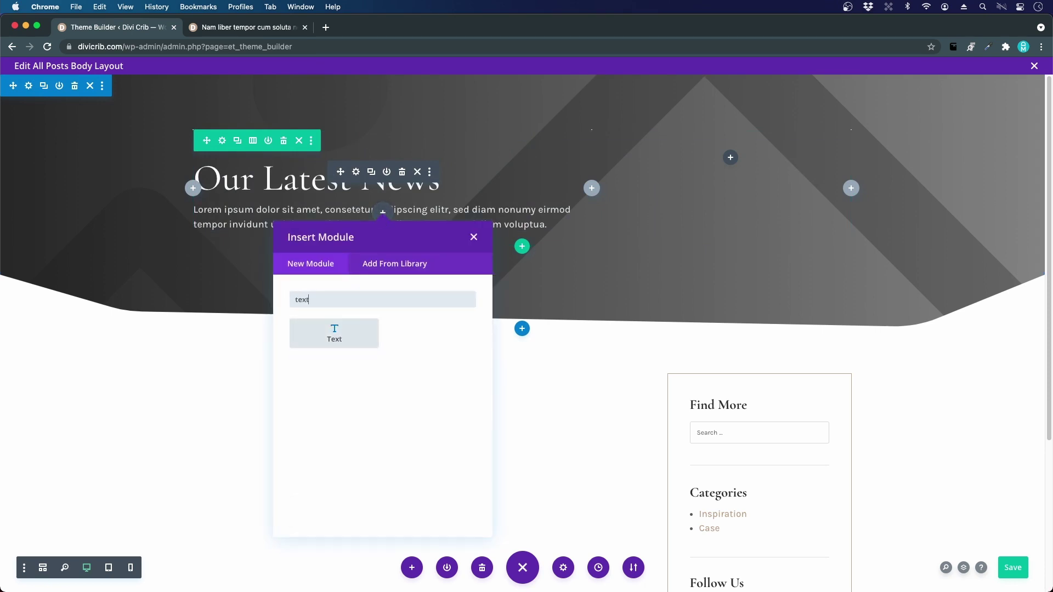
pyautogui.click(340, 323)
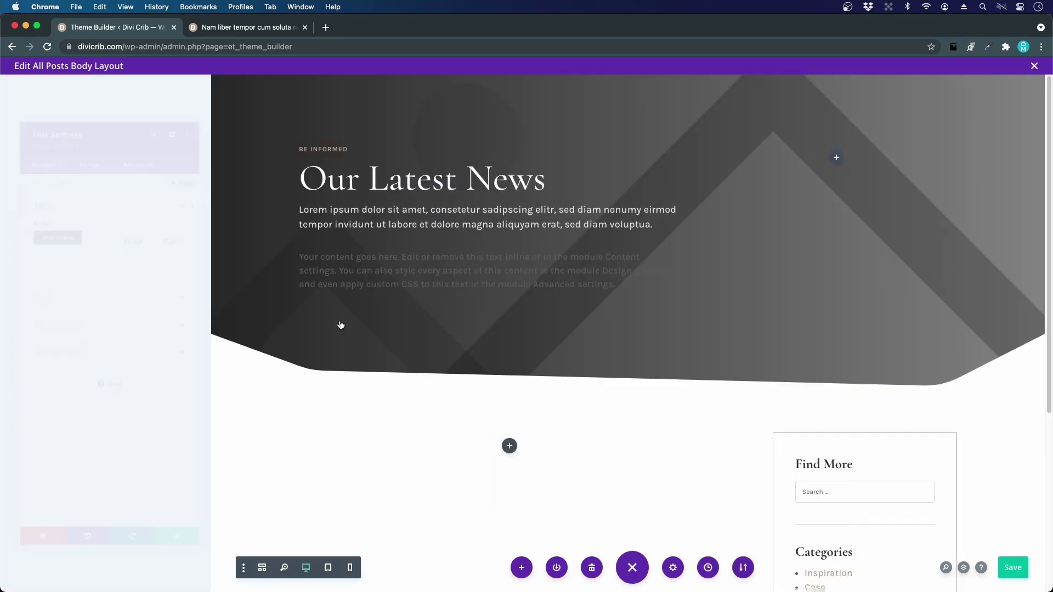
pyautogui.tripleClick(100, 359)
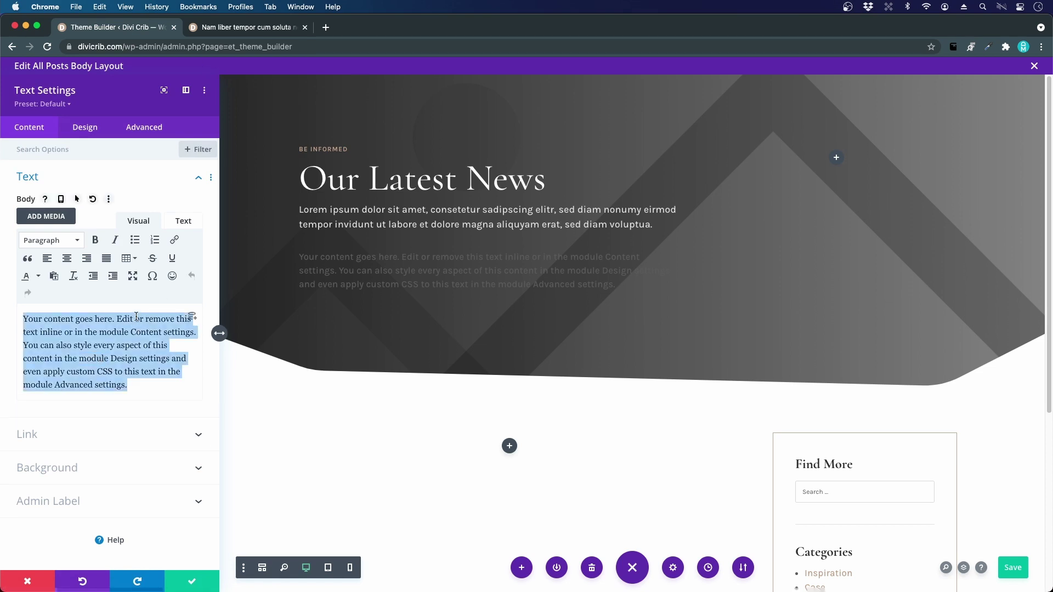
pyautogui.press('BackSpace')
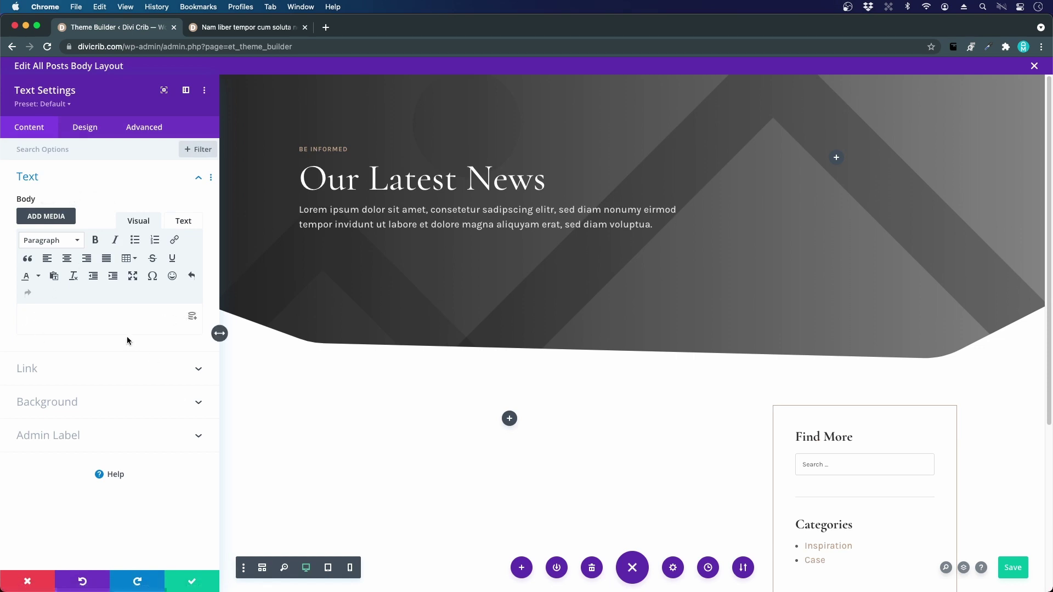
pyautogui.click(194, 319)
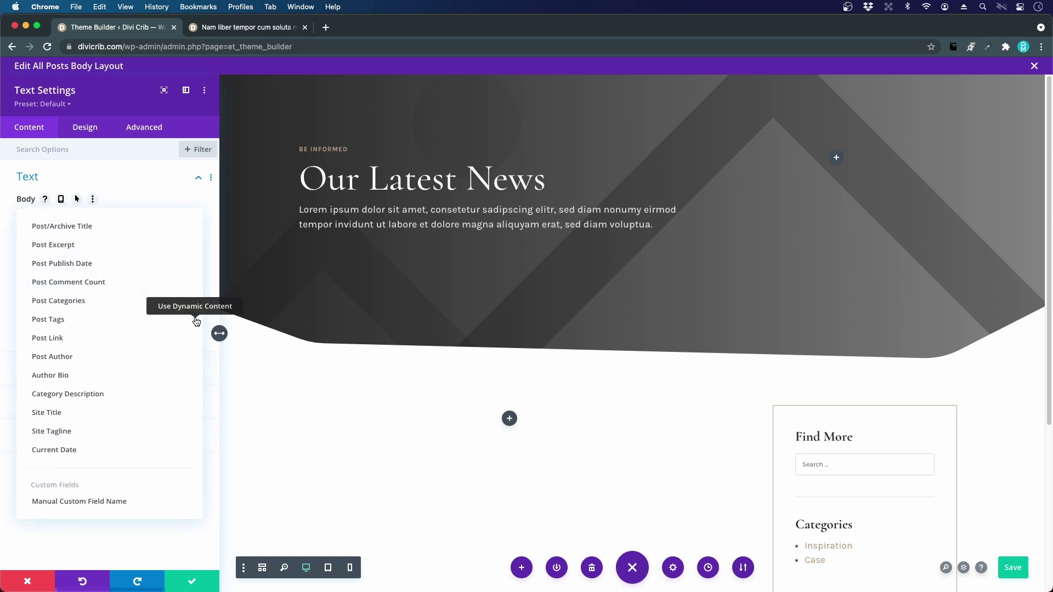
pyautogui.click(59, 303)
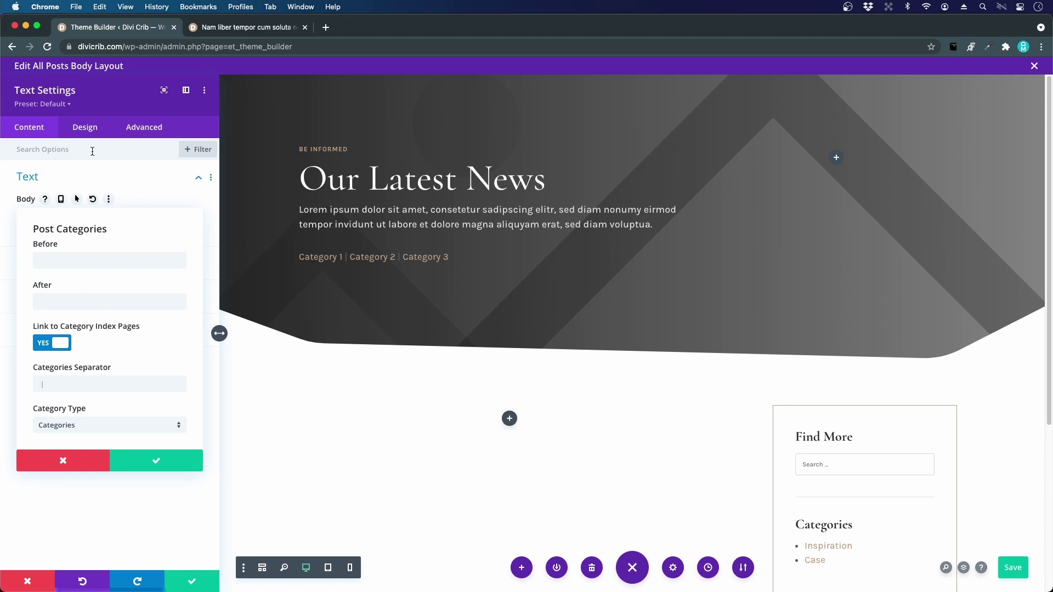
pyautogui.click(87, 426)
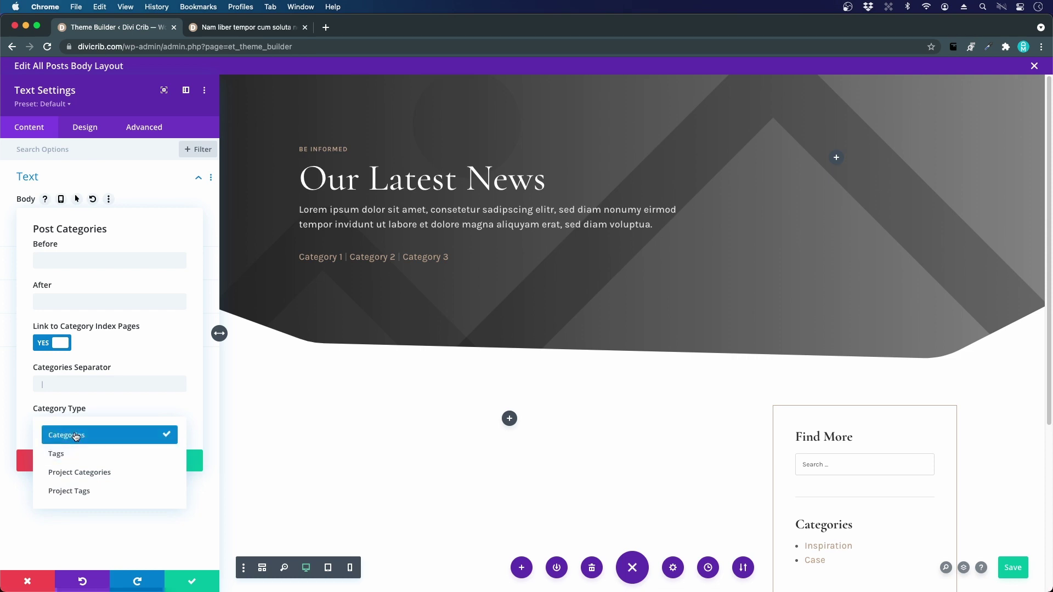
pyautogui.click(76, 435)
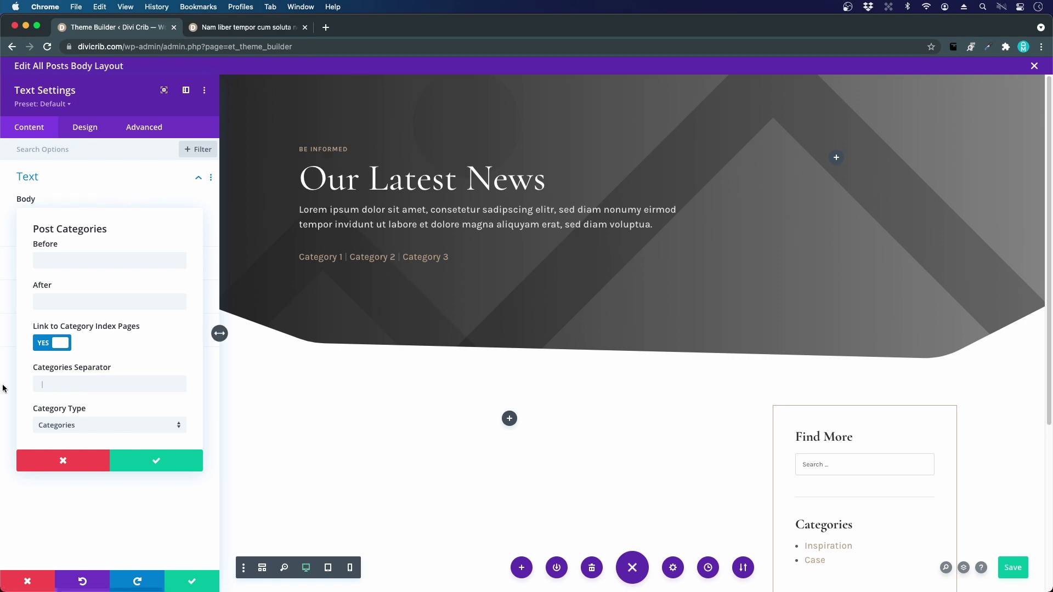
# Wrap the dynamic post categories in <h4> and </h4> tags and save the text module.
pyautogui.click(69, 261)
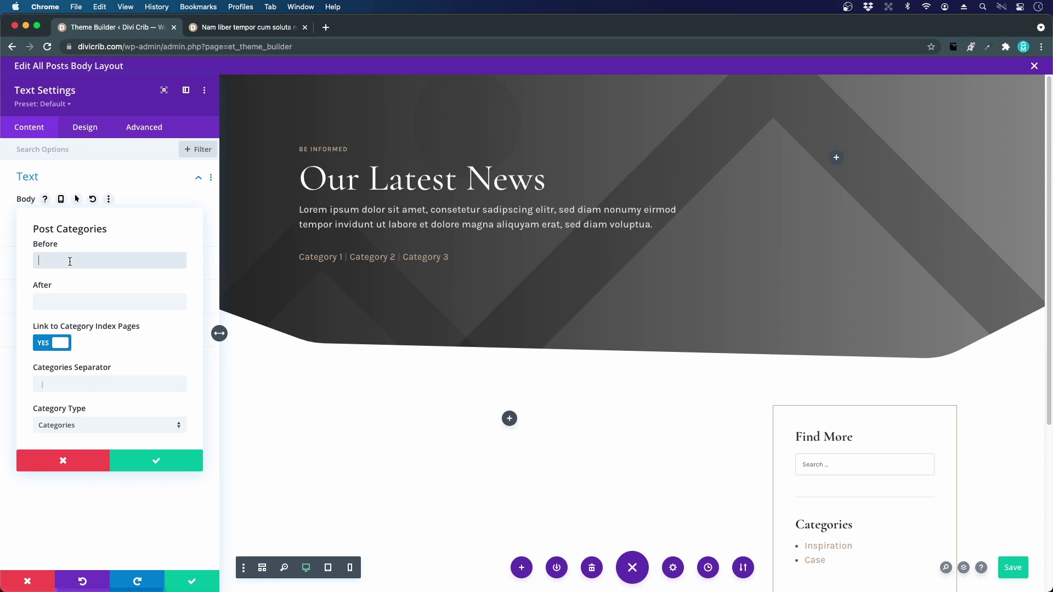
pyautogui.write('<h4>')
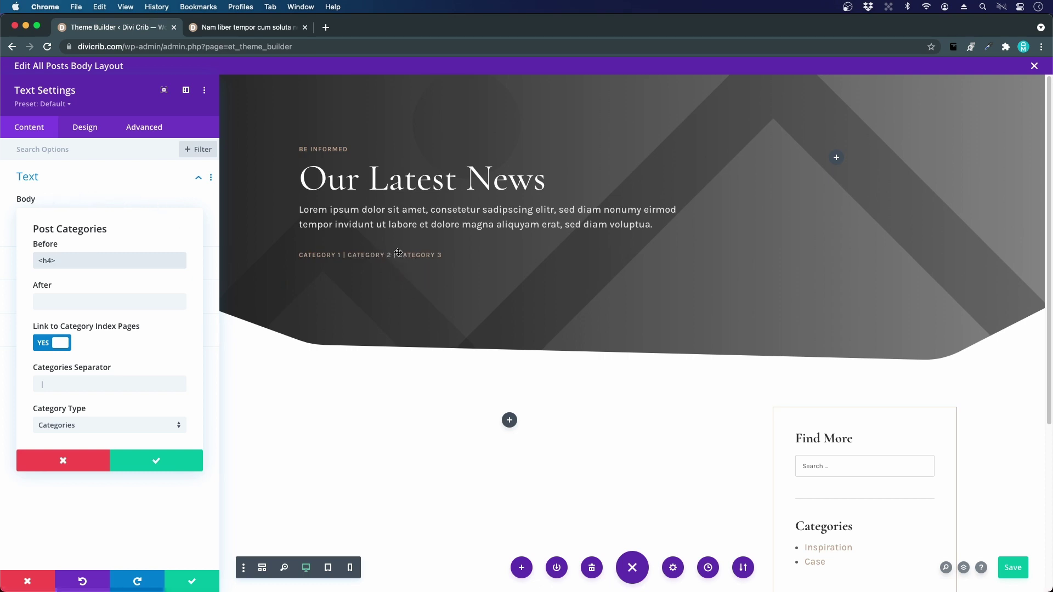
pyautogui.press('Tab')
pyautogui.write('<')
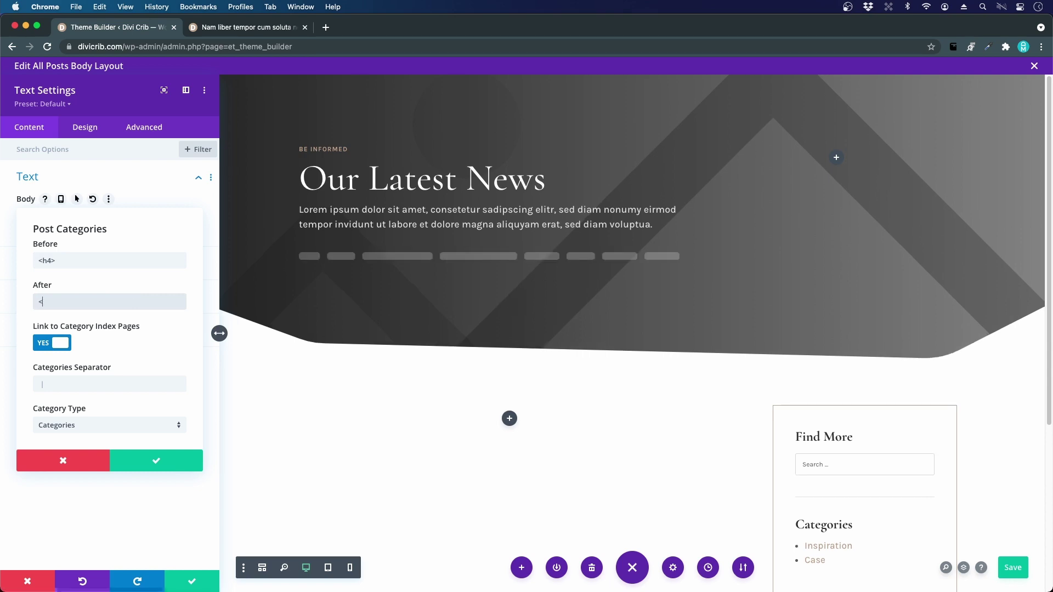
pyautogui.write('/h4')
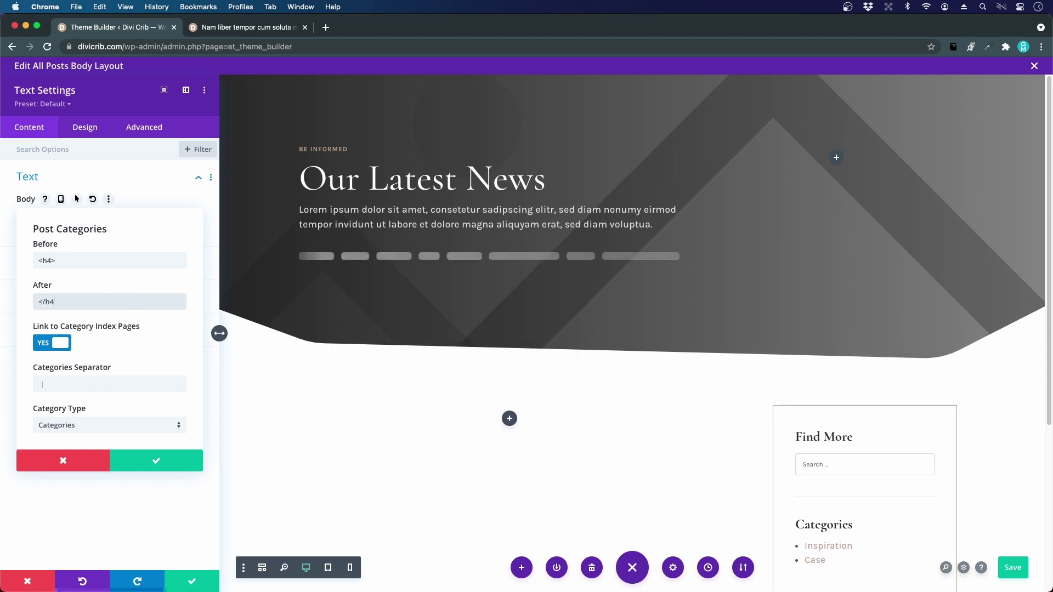
pyautogui.write('>')
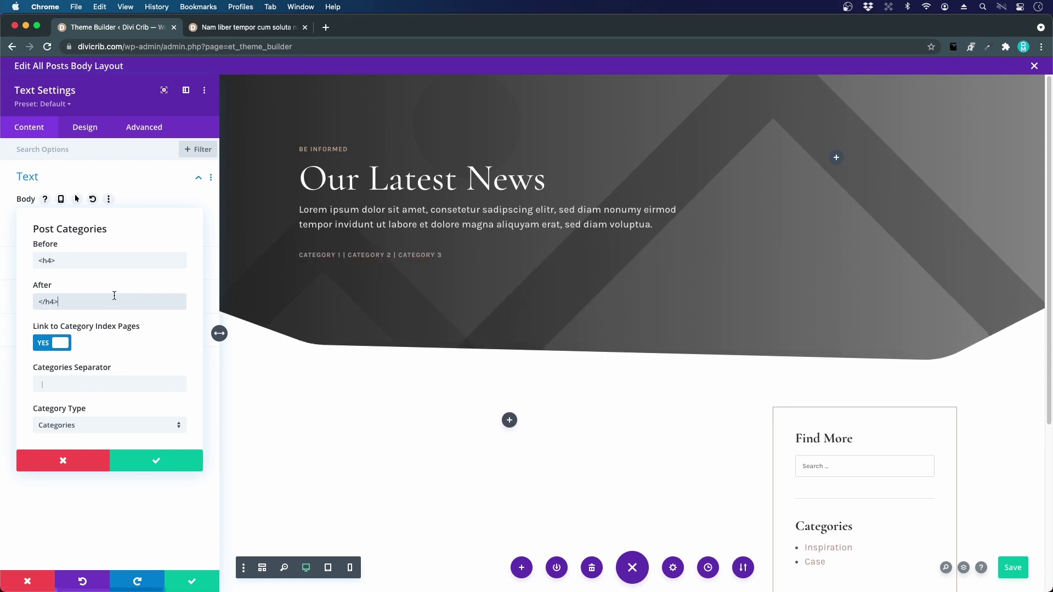
pyautogui.click(166, 460)
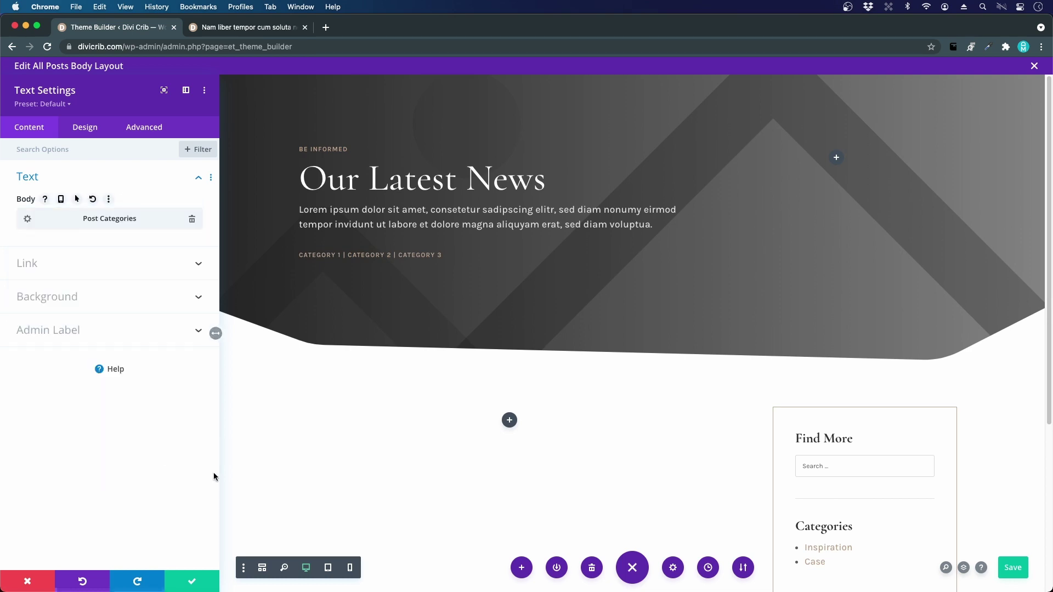
pyautogui.click(192, 582)
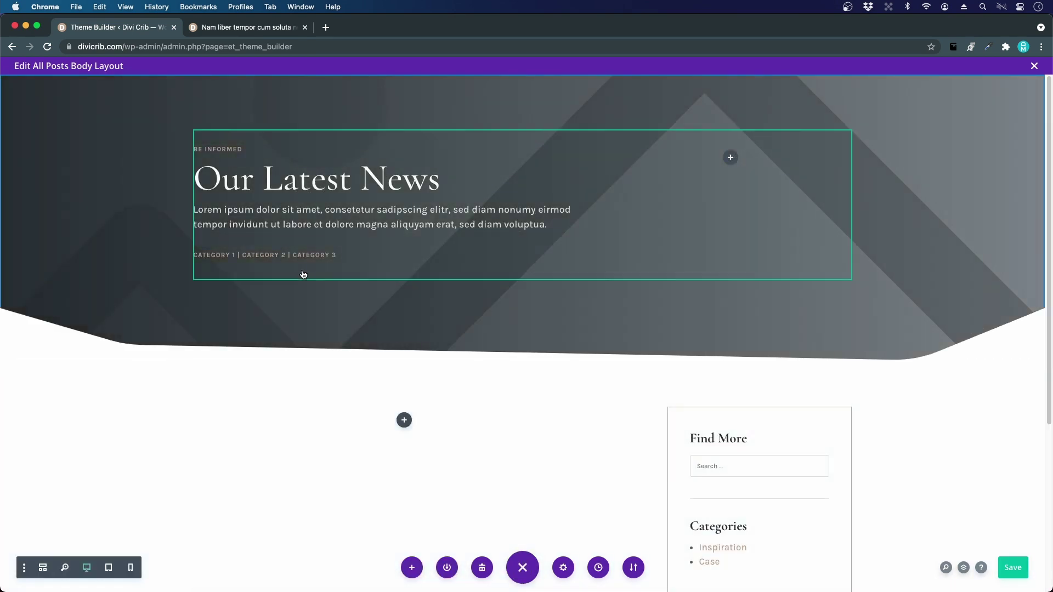
# Insert another Text module below the categories in the hero and fill its body with the dynamic Post/Archive Title.
pyautogui.moveTo(313, 257)
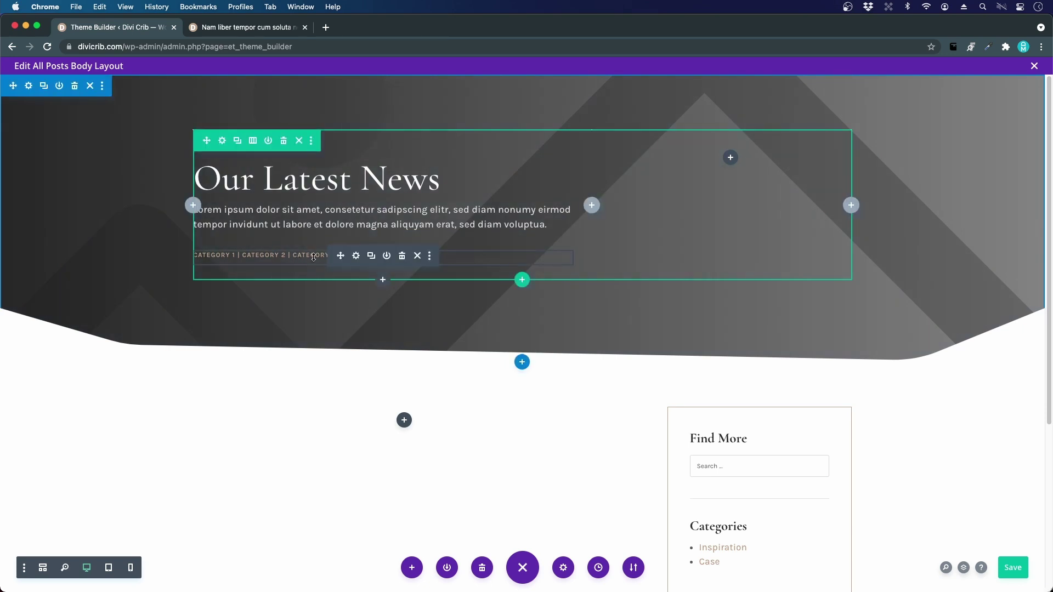
pyautogui.click(383, 281)
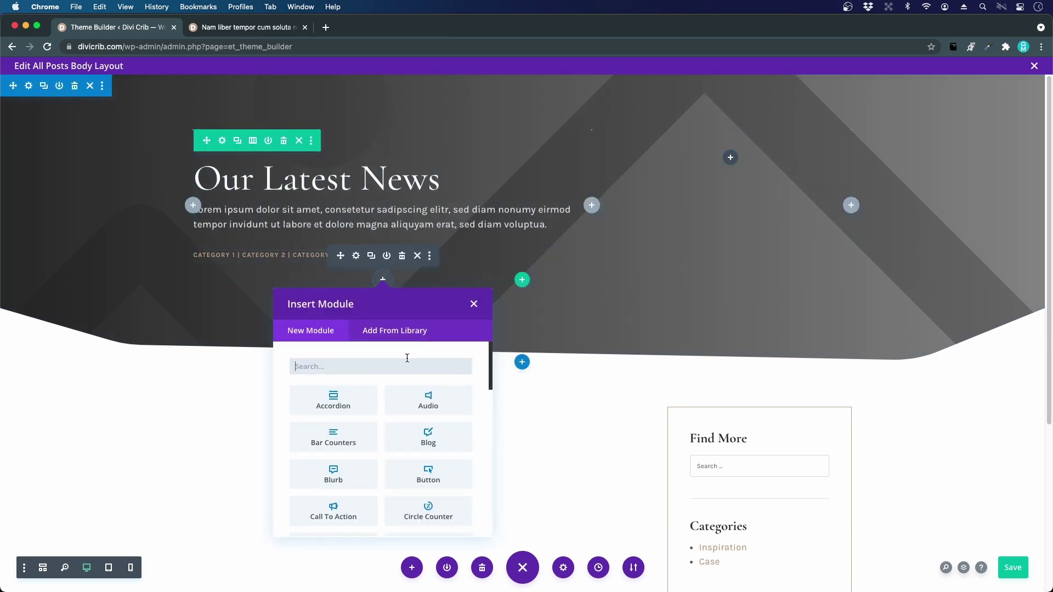
pyautogui.write('text')
pyautogui.click(339, 404)
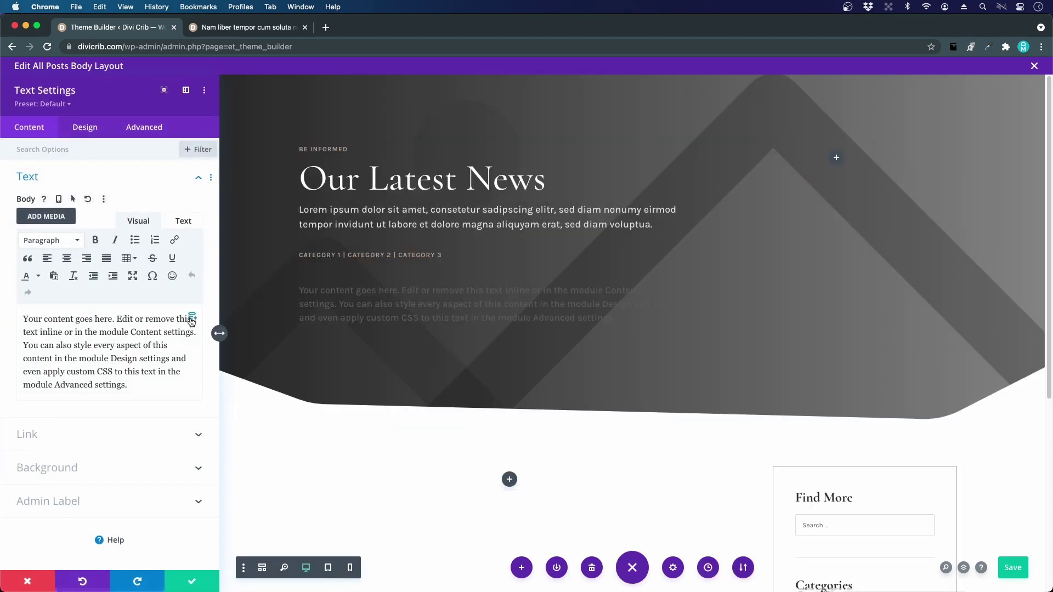
pyautogui.click(193, 323)
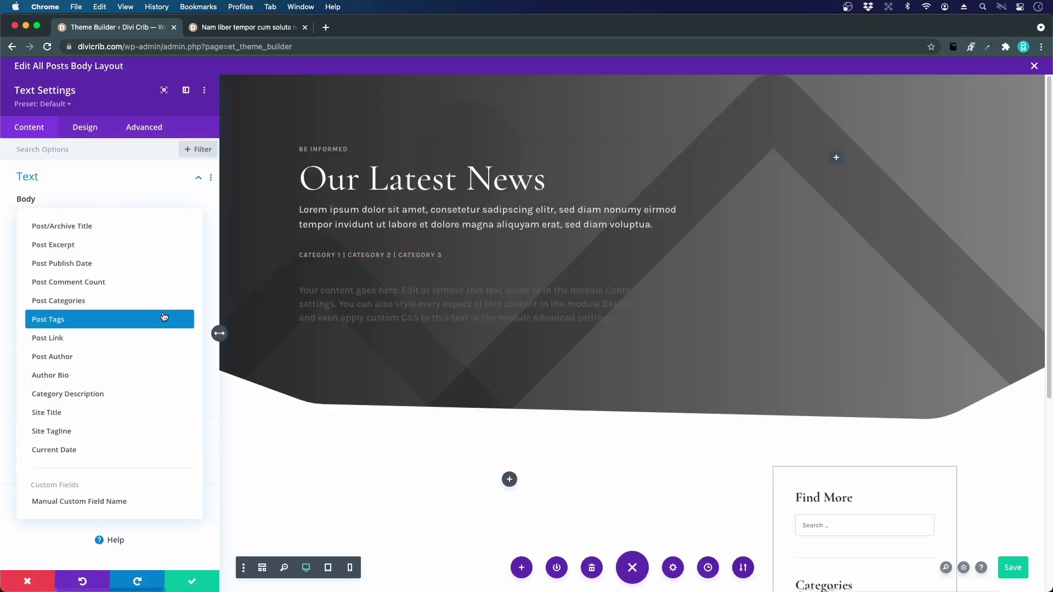
pyautogui.click(66, 232)
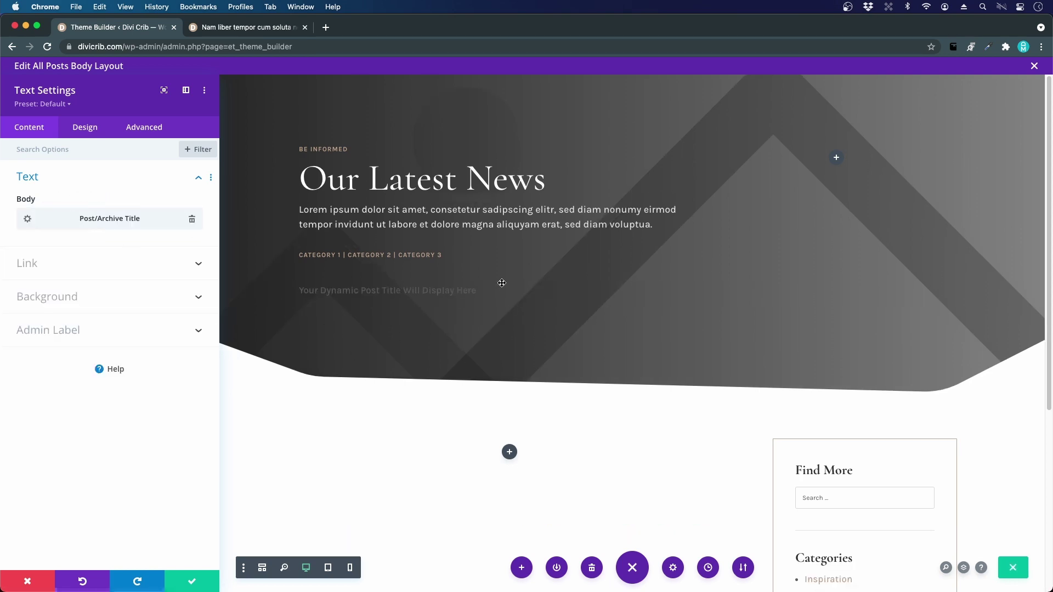
# Wrap the dynamic post title in <h1> before and </h1> after it.
pyautogui.click(28, 219)
pyautogui.click(63, 259)
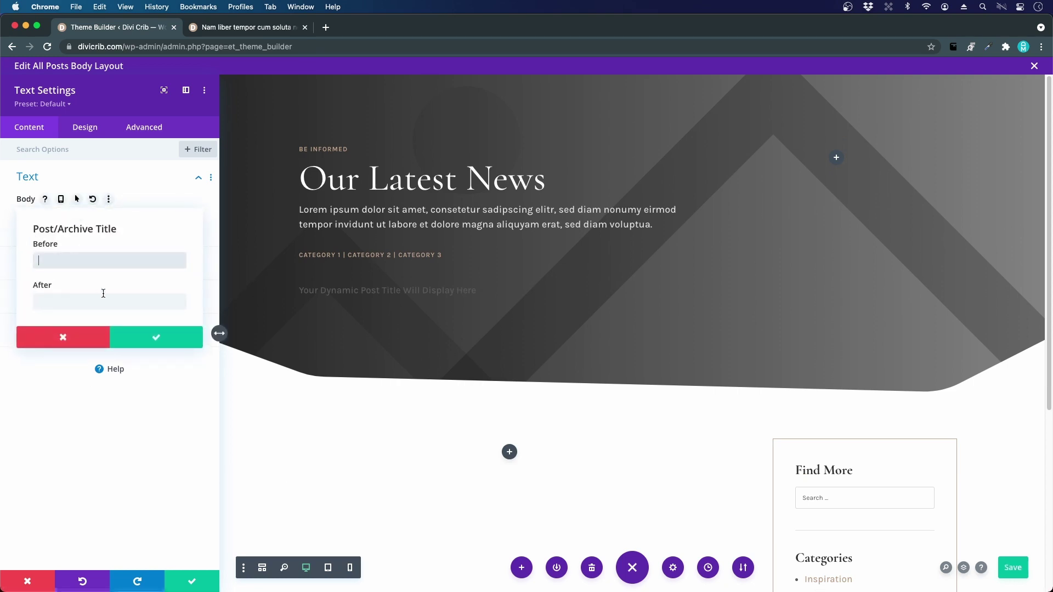
pyautogui.write('<h1>')
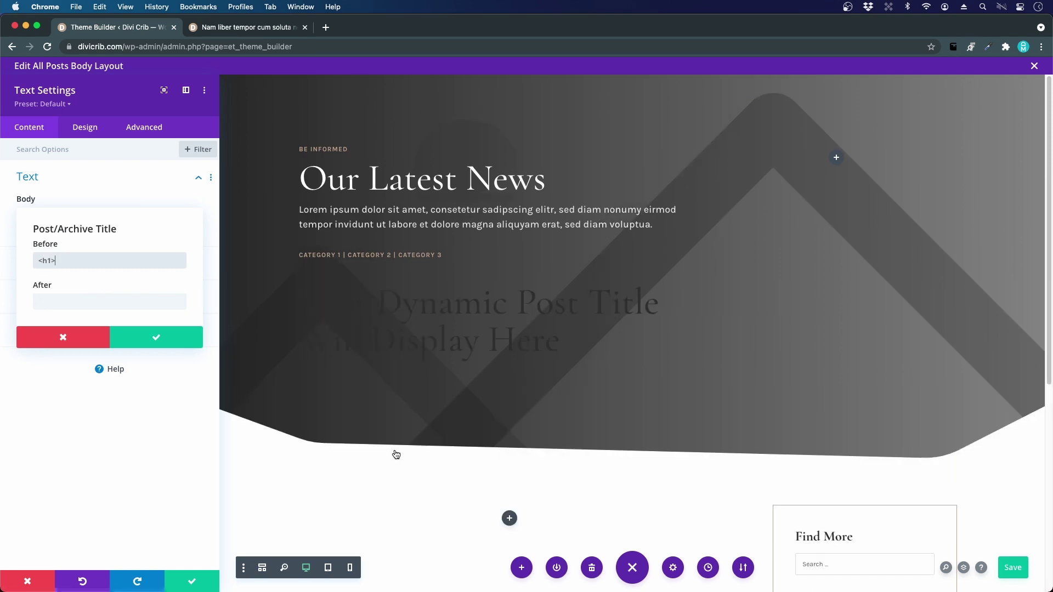
pyautogui.click(105, 304)
pyautogui.write('<')
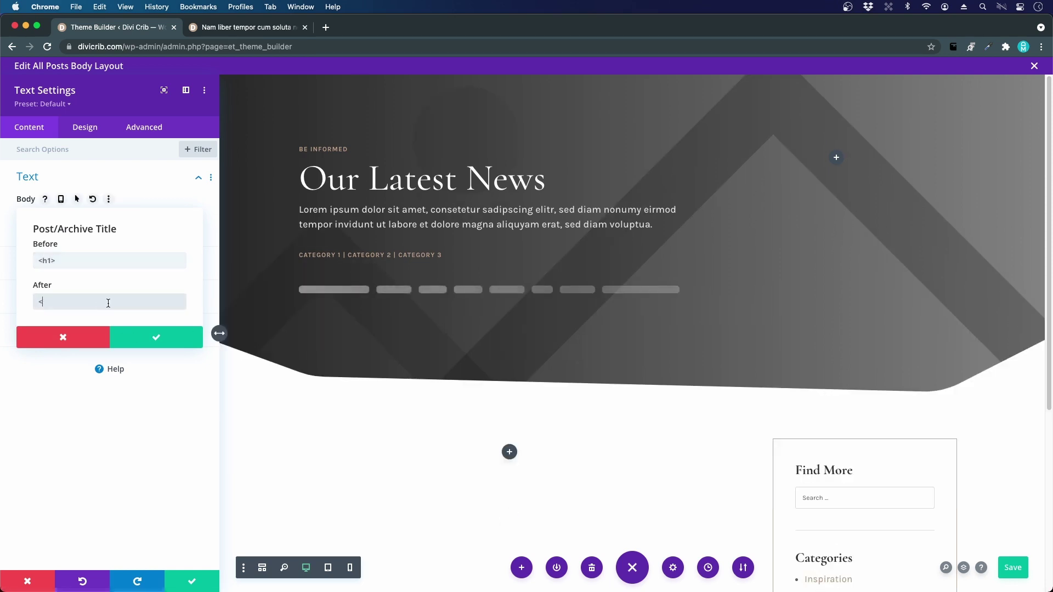
pyautogui.write('/h1>')
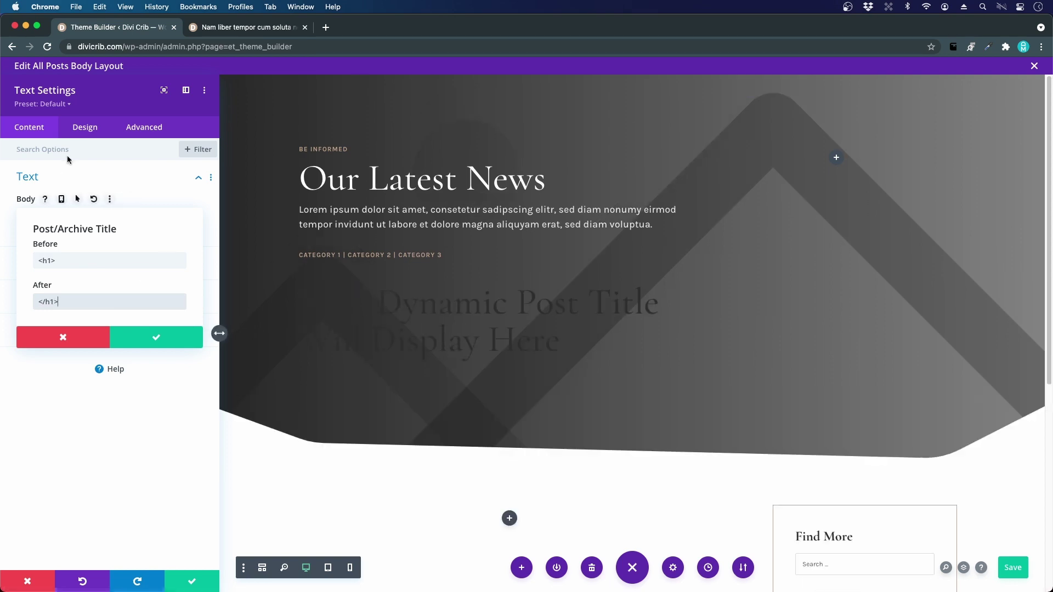
# Set the title module's H1 heading text color to white (#ffffff) and save the module.
pyautogui.click(77, 132)
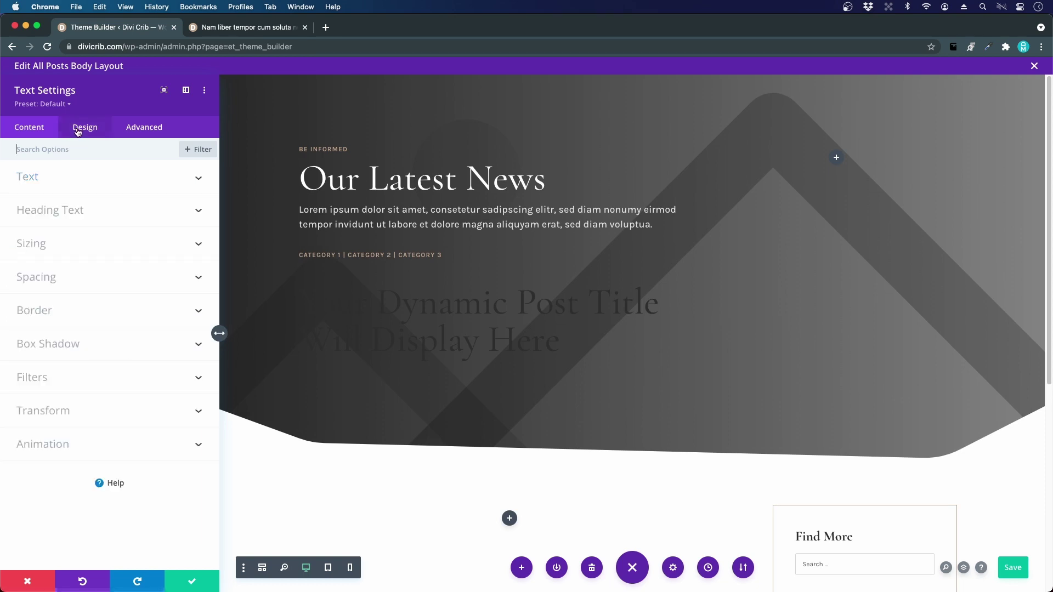
pyautogui.click(43, 212)
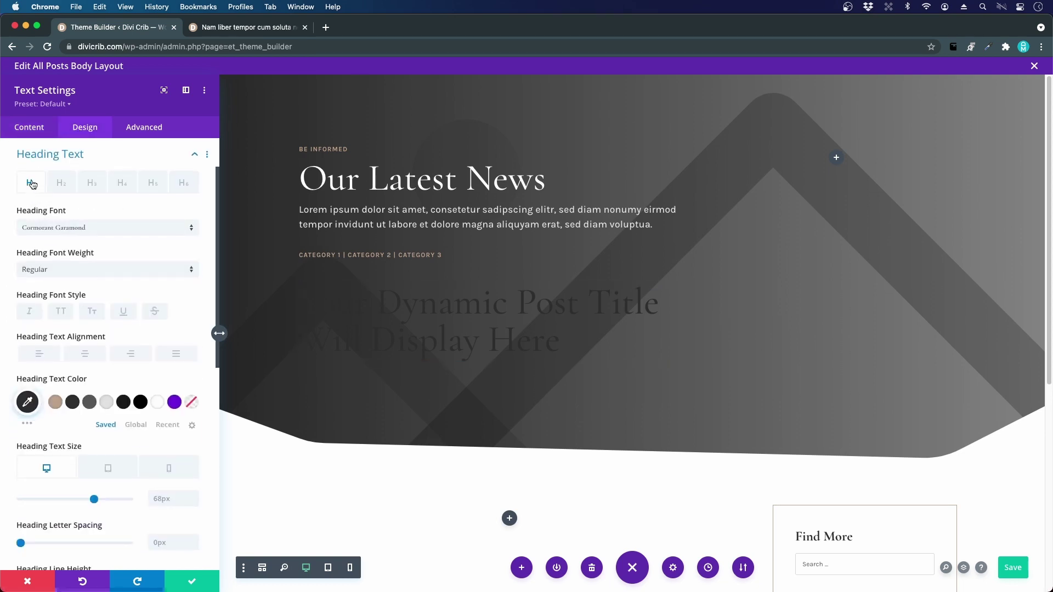
pyautogui.click(158, 403)
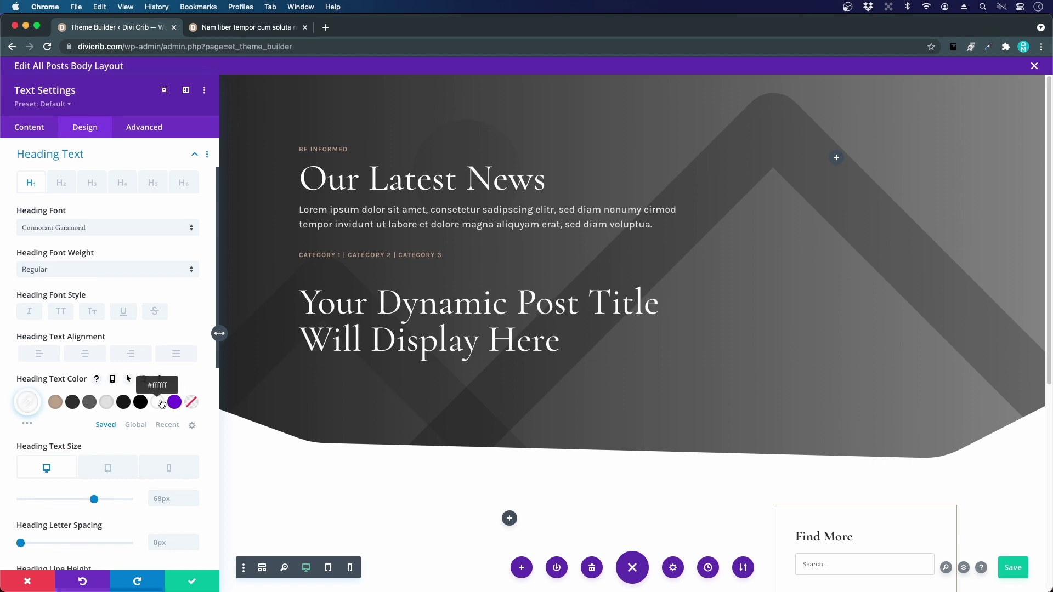
pyautogui.click(192, 581)
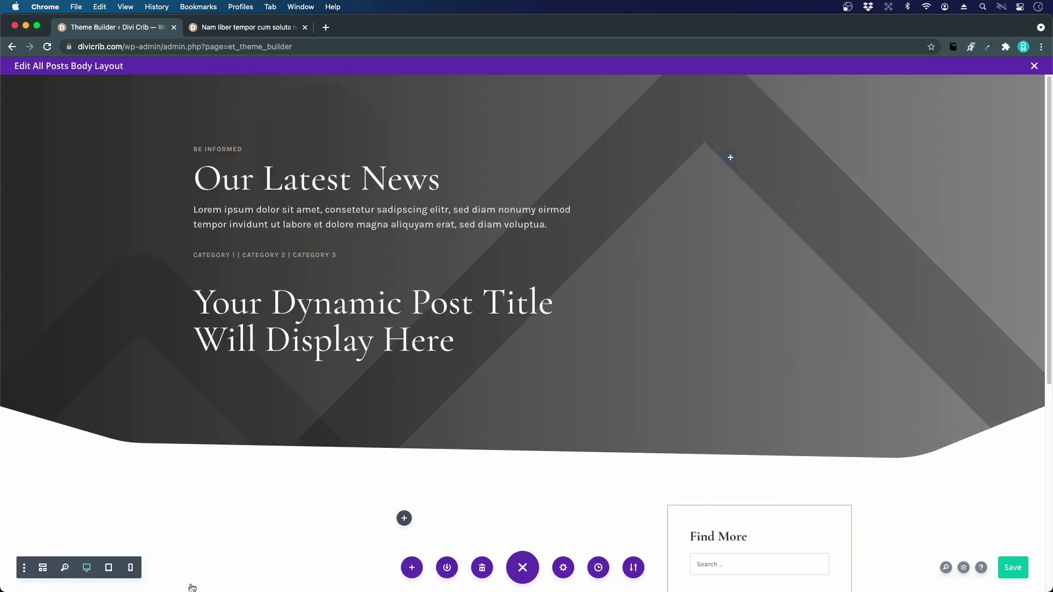
# Move the dynamic post title above the categories and delete the "Our Latest News" text module from the hero.
pyautogui.press('Delete')
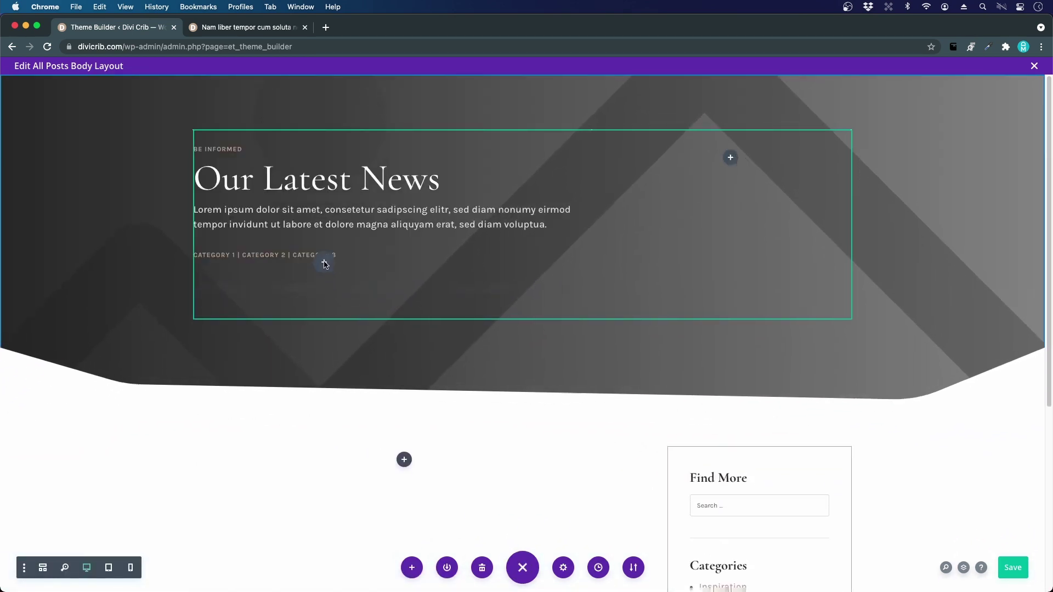
pyautogui.press('super+z')
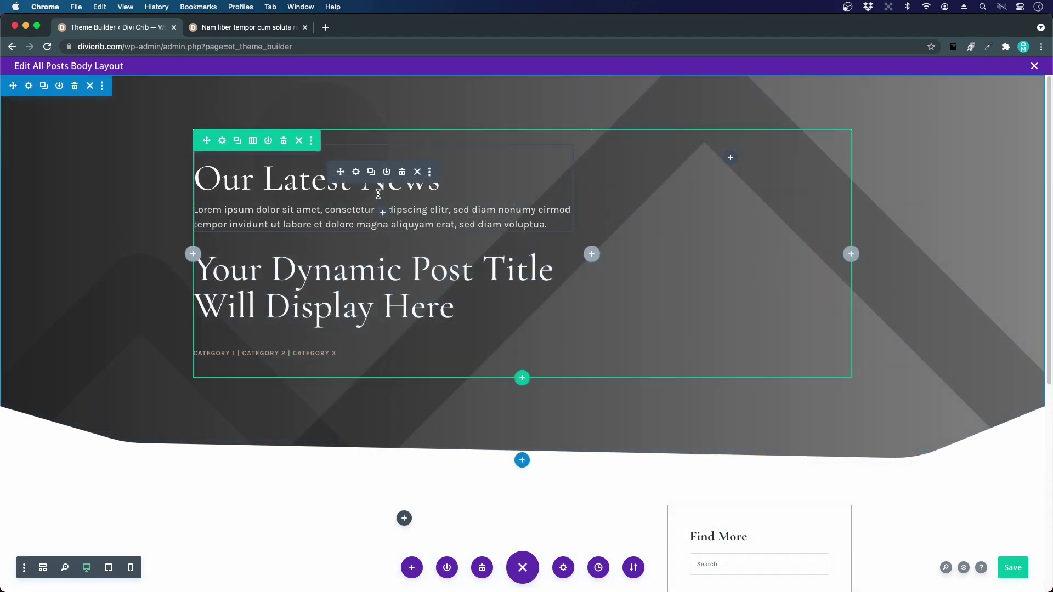
pyautogui.click(401, 172)
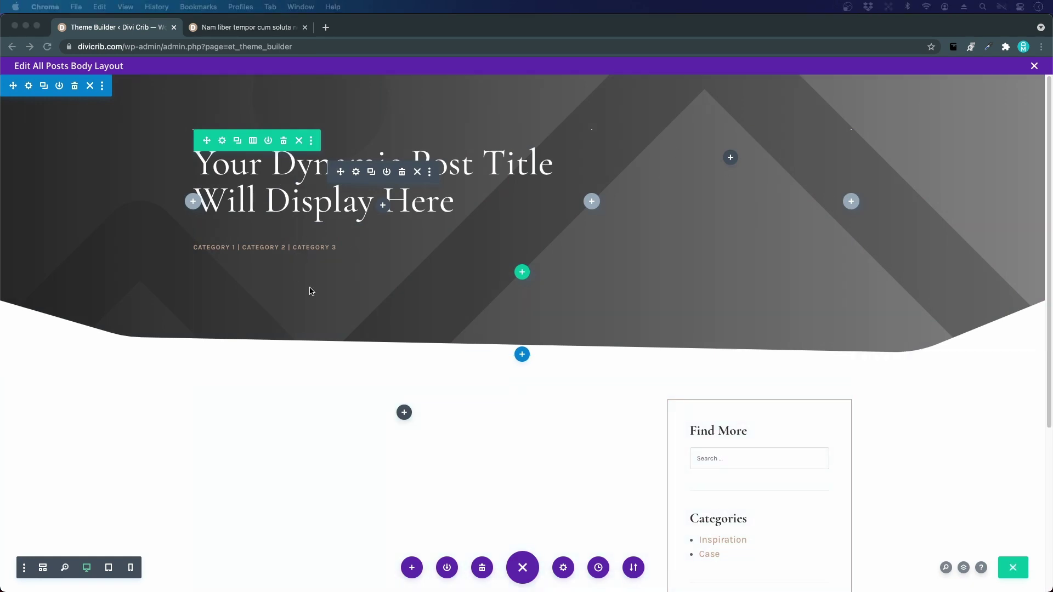
# Check the arrangement of the category, title and publish date in the published example post's hero, and return to the Theme Builder.
pyautogui.hotkey('ctrl', 'Tab')
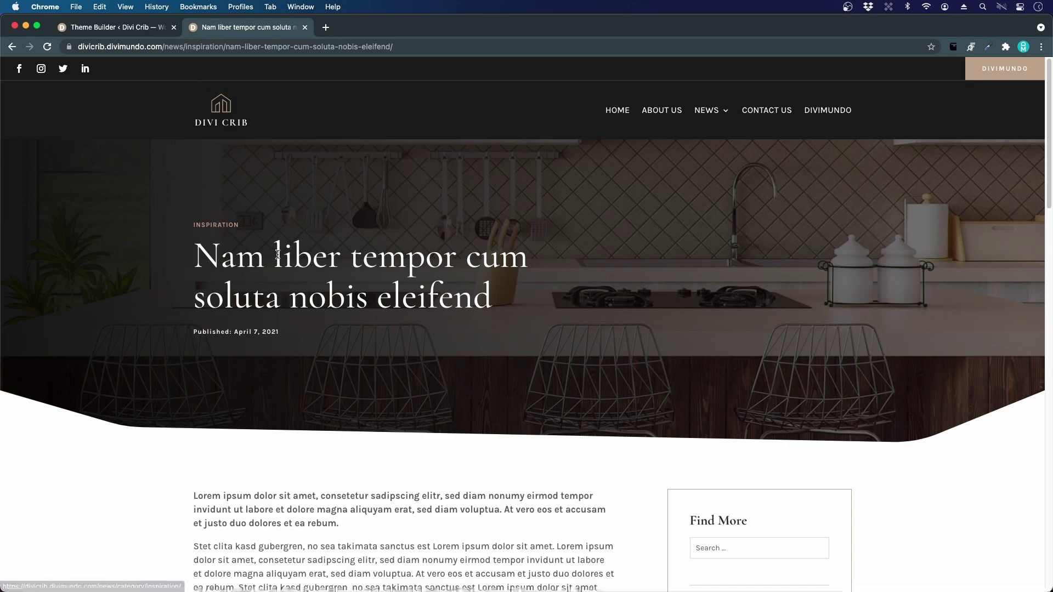
pyautogui.click(128, 34)
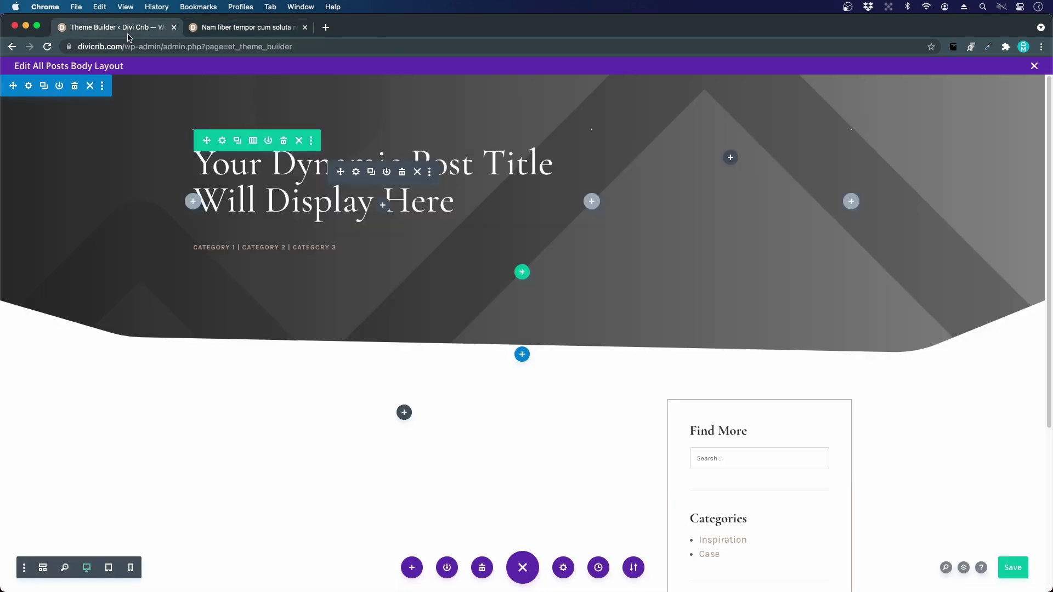
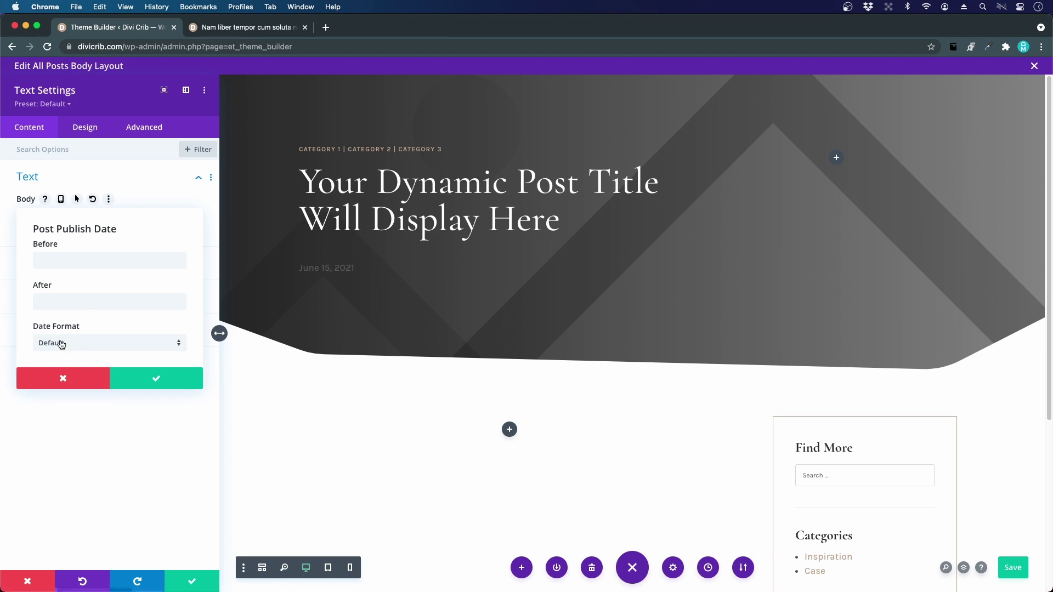
# Keep the publish date's format at Default and set the date module's text color to white.
pyautogui.click(107, 345)
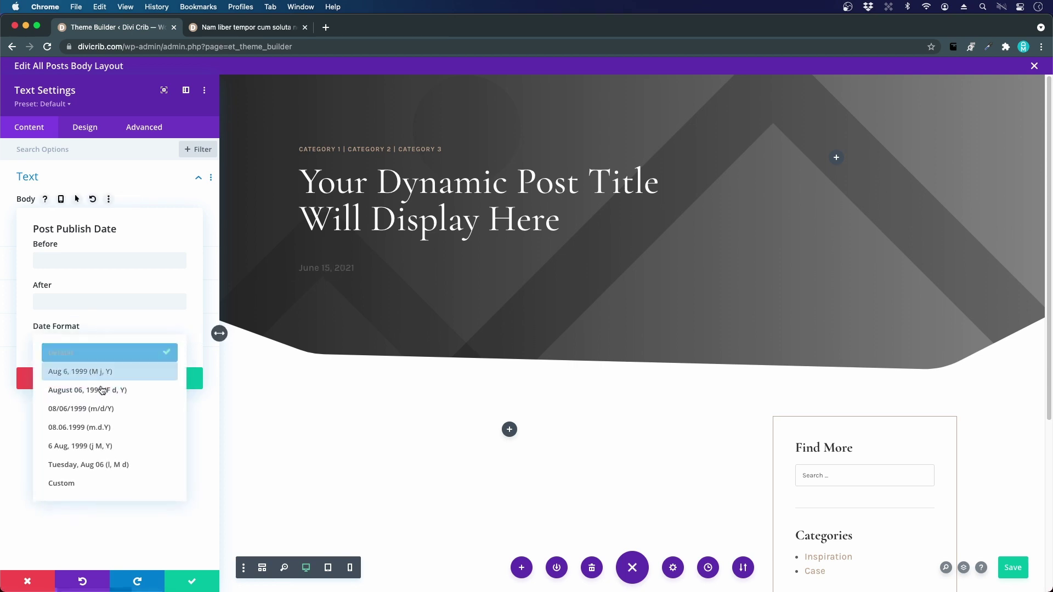
pyautogui.click(52, 351)
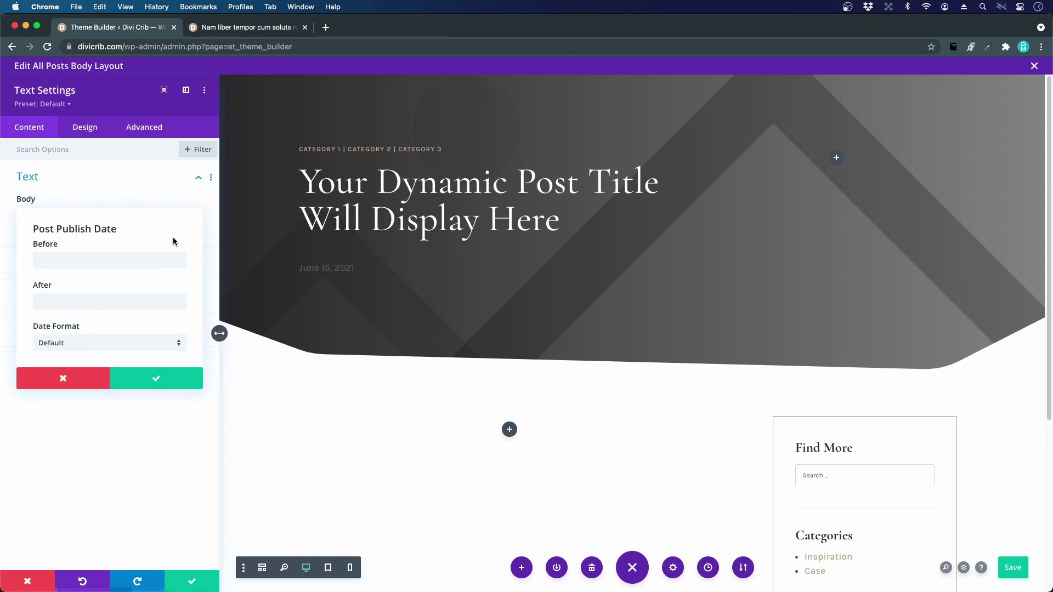
pyautogui.click(86, 132)
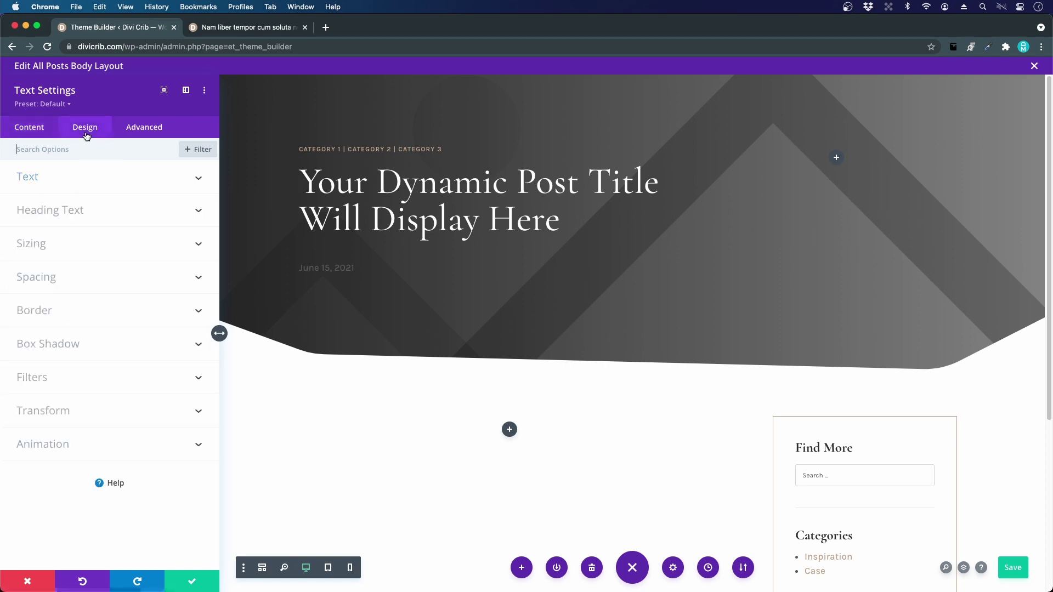
pyautogui.click(52, 183)
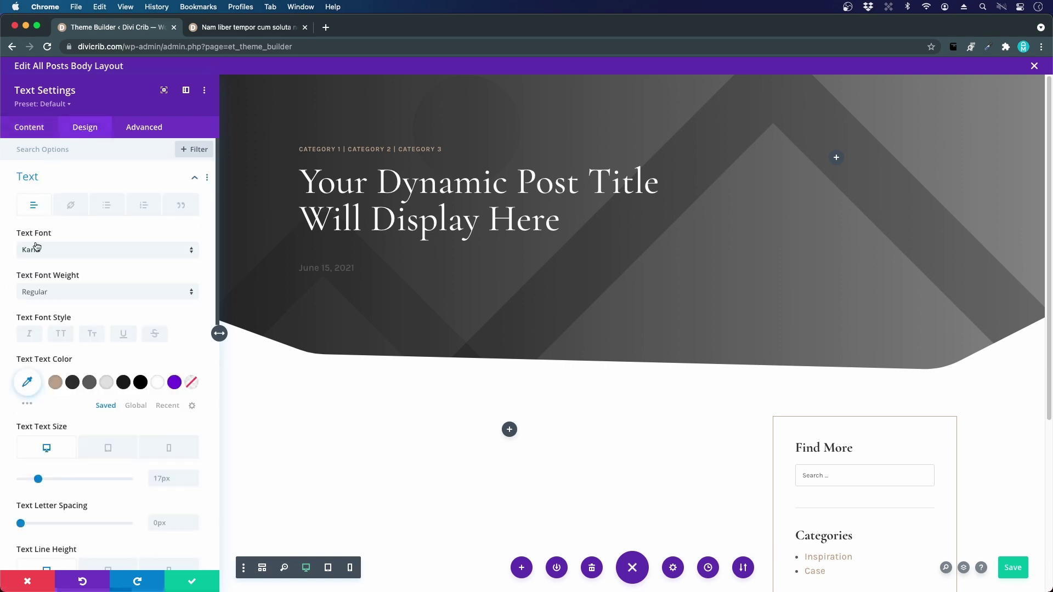
pyautogui.click(162, 382)
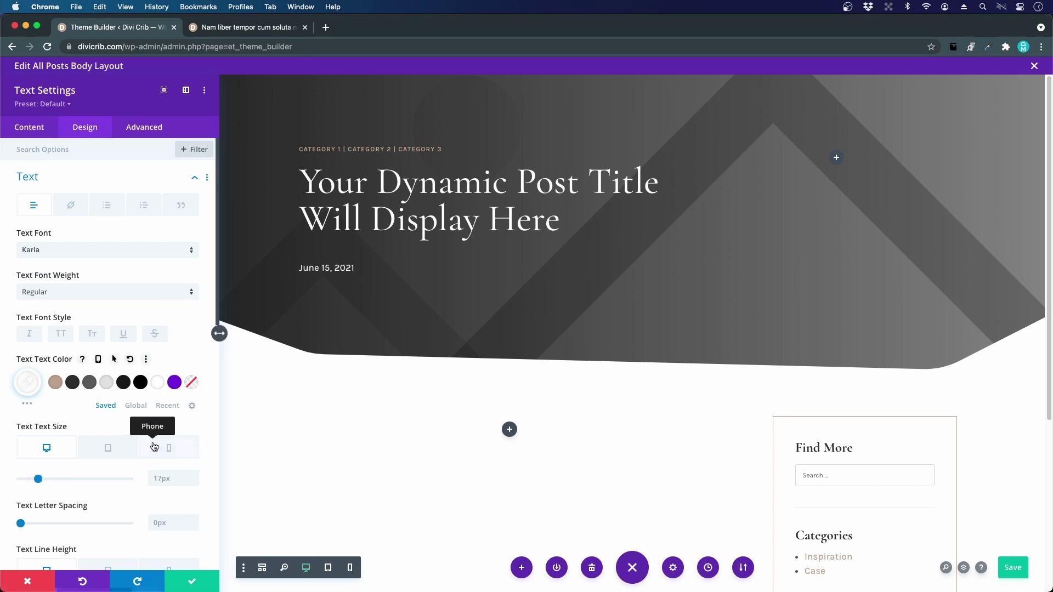
# Set the publish date's text size to 14px.
pyautogui.click(161, 478)
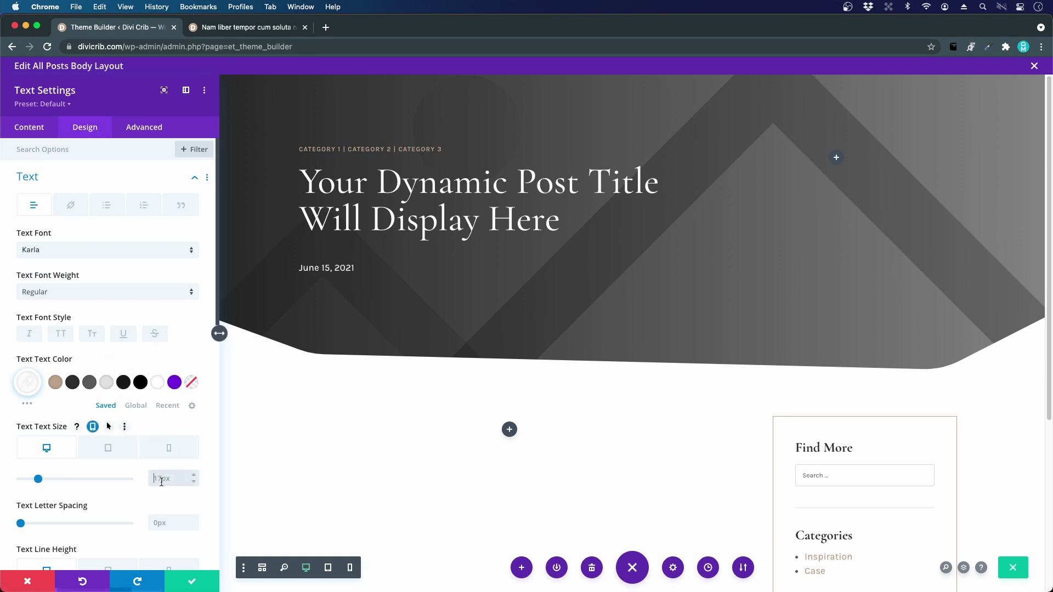
pyautogui.write('15px')
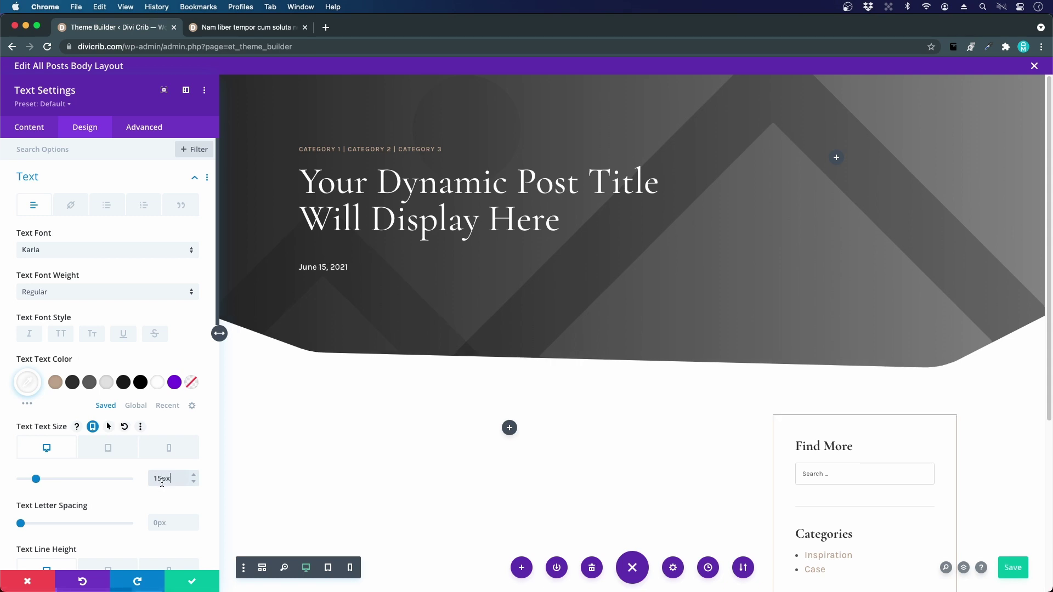
pyautogui.press('Down')
pyautogui.press('Down')
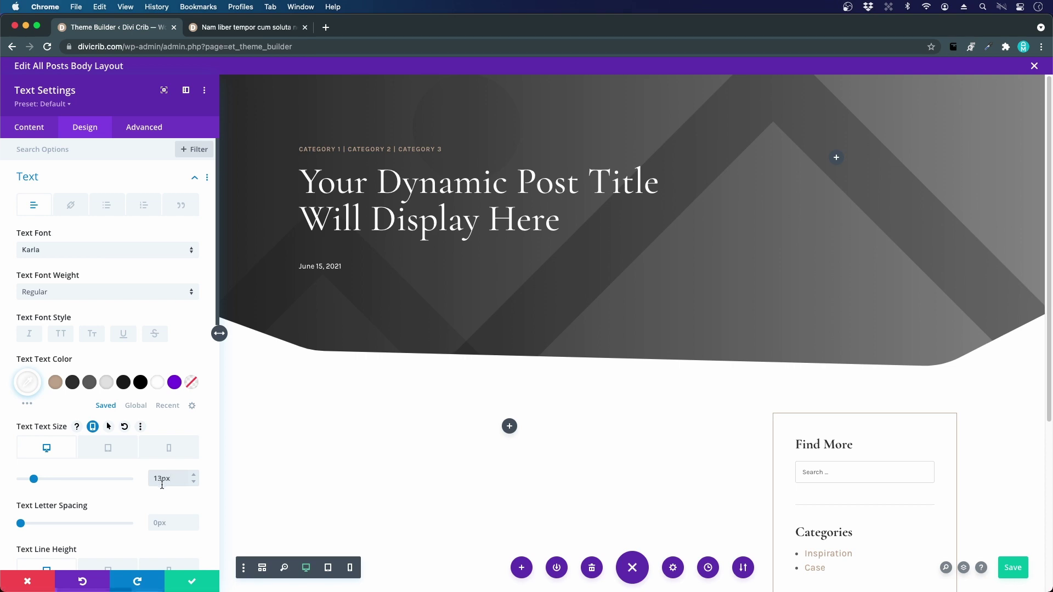
pyautogui.press('Up')
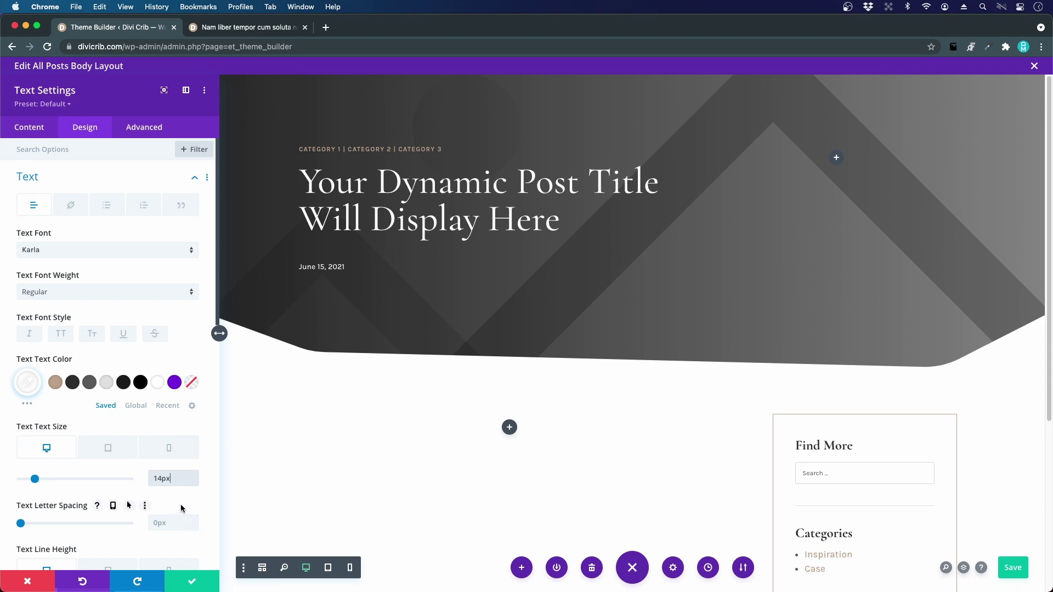
# Set the publish date's letter spacing to 1px and its font weight to Bold.
pyautogui.scroll(-3, 164, 505)
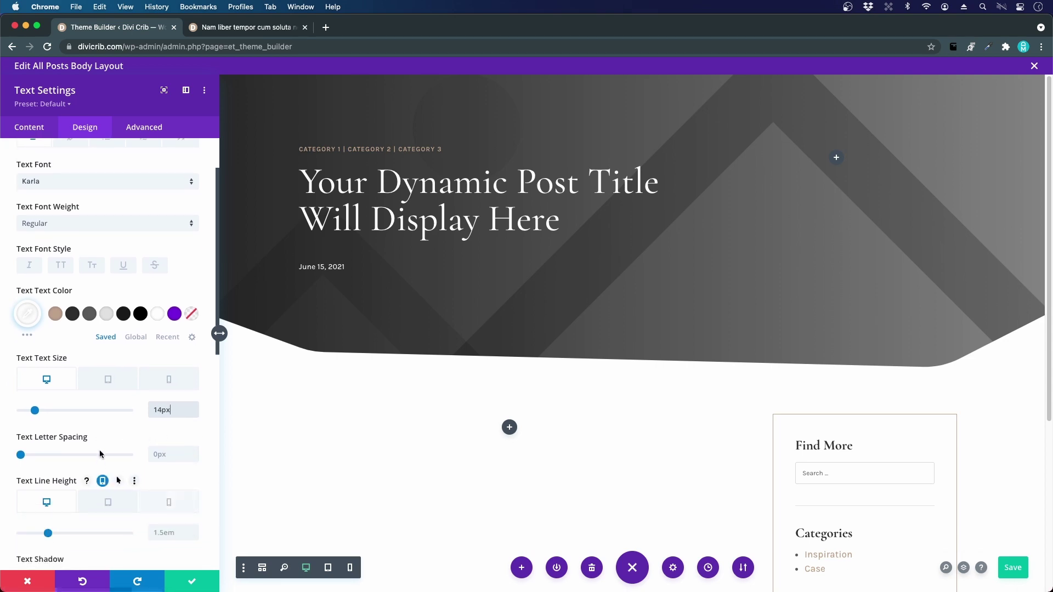
pyautogui.click(162, 455)
pyautogui.press('Up')
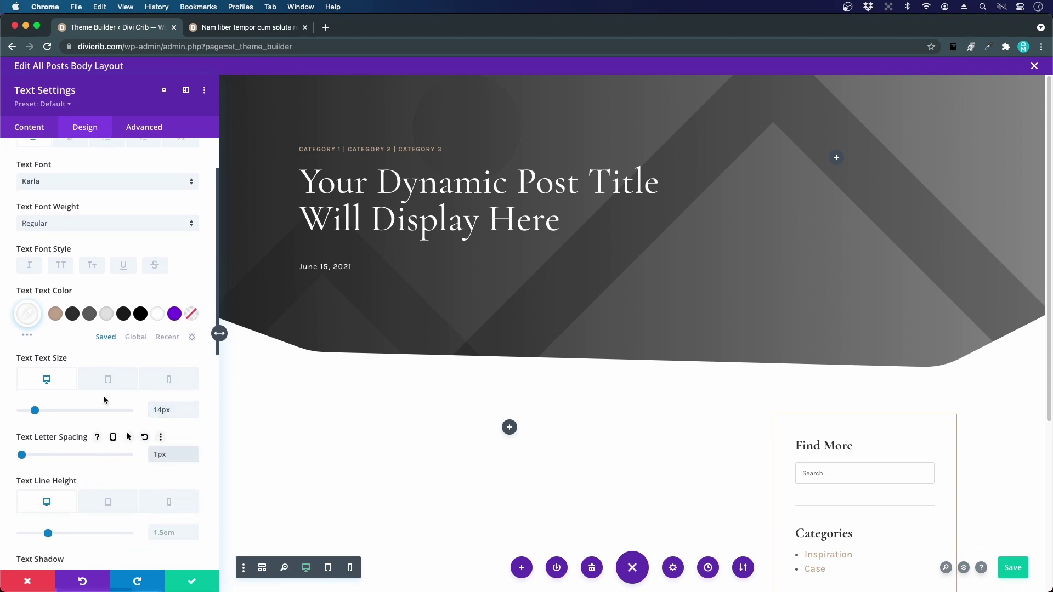
pyautogui.click(73, 223)
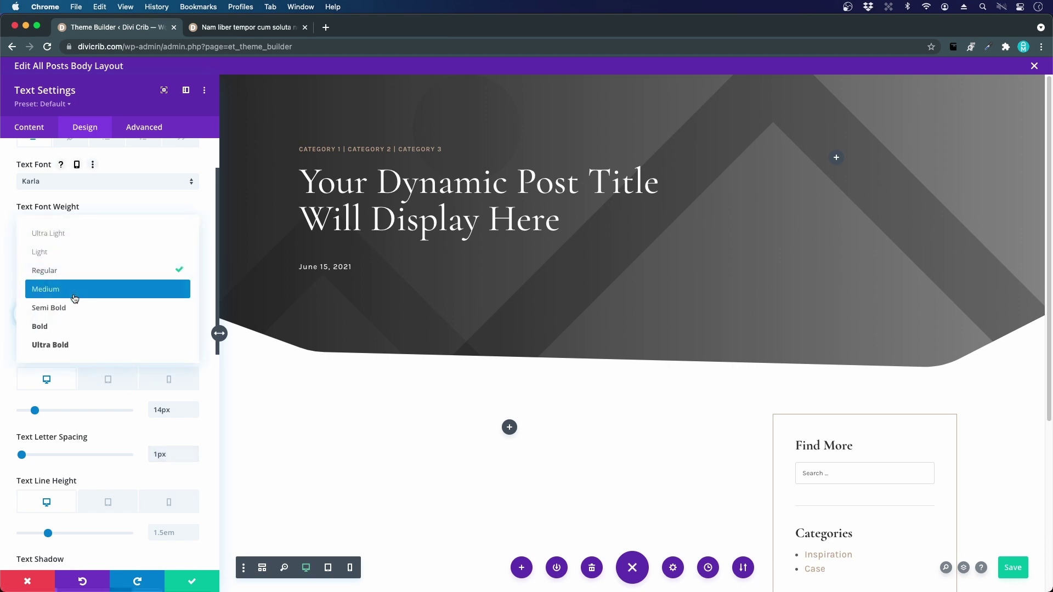
pyautogui.click(70, 326)
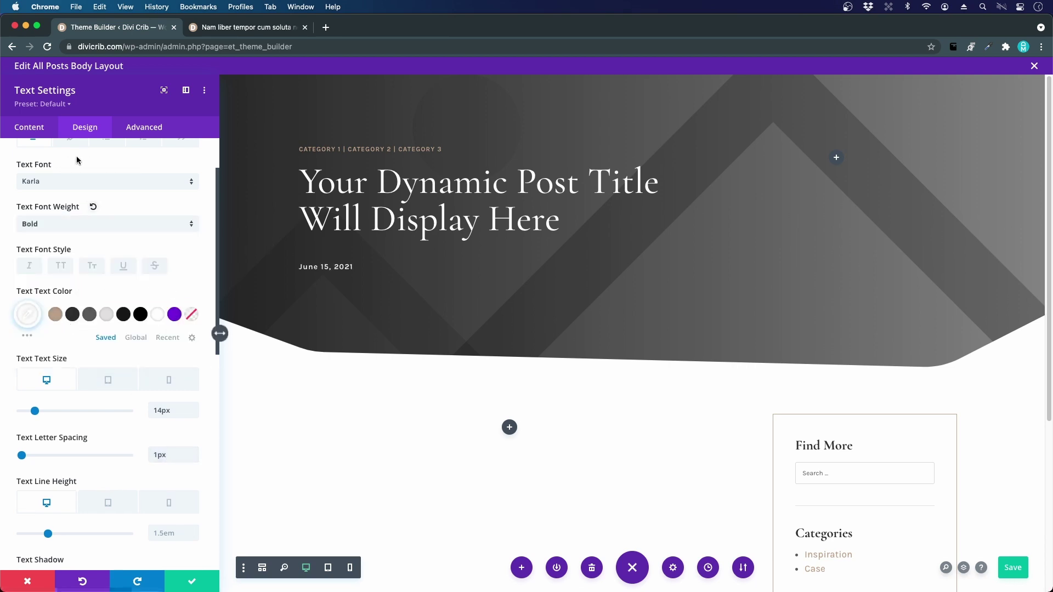
# Add the text "Published: " before the dynamic post publish date and save the text module.
pyautogui.scroll(3, 66, 195)
pyautogui.click(38, 136)
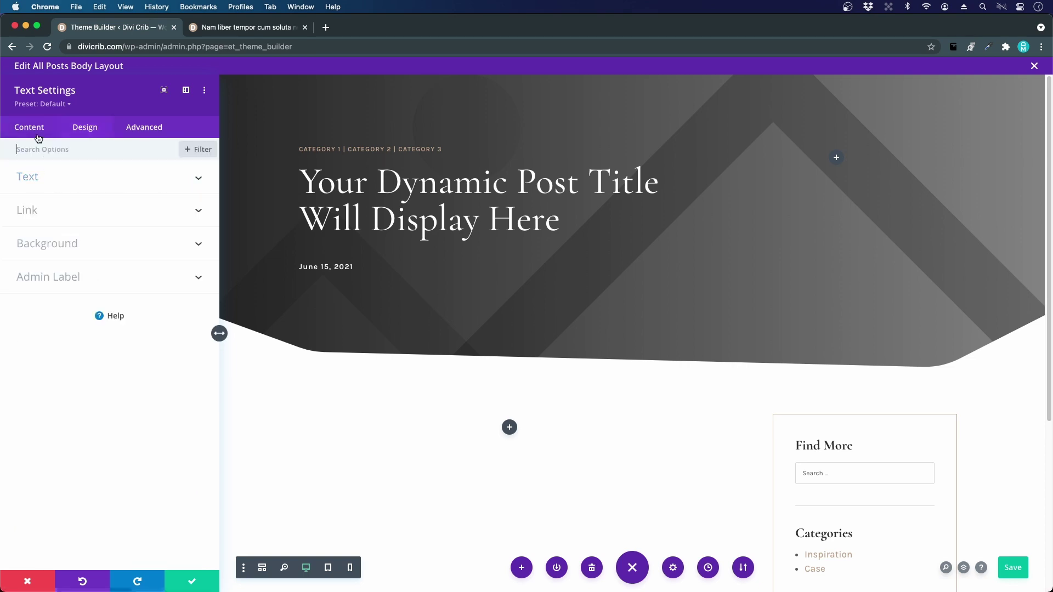
pyautogui.click(37, 184)
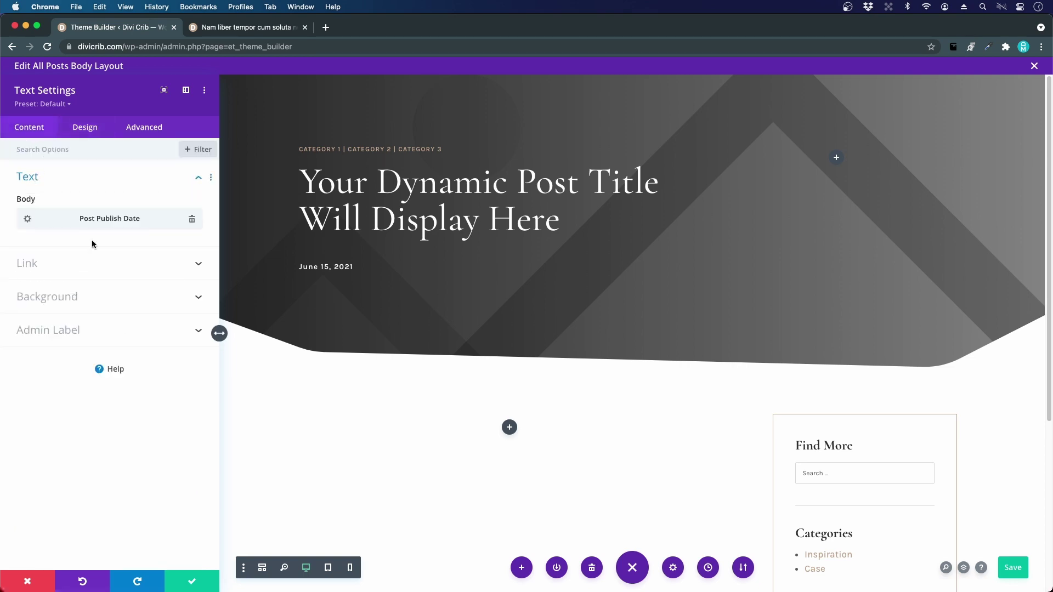
pyautogui.click(27, 219)
pyautogui.click(52, 260)
pyautogui.write('P')
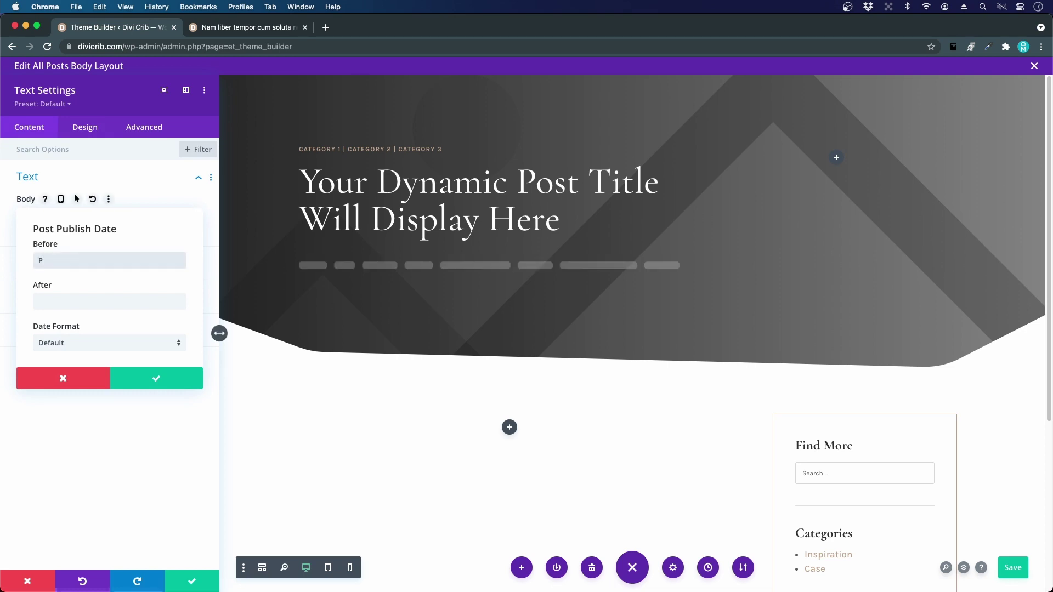
pyautogui.write('ublished:')
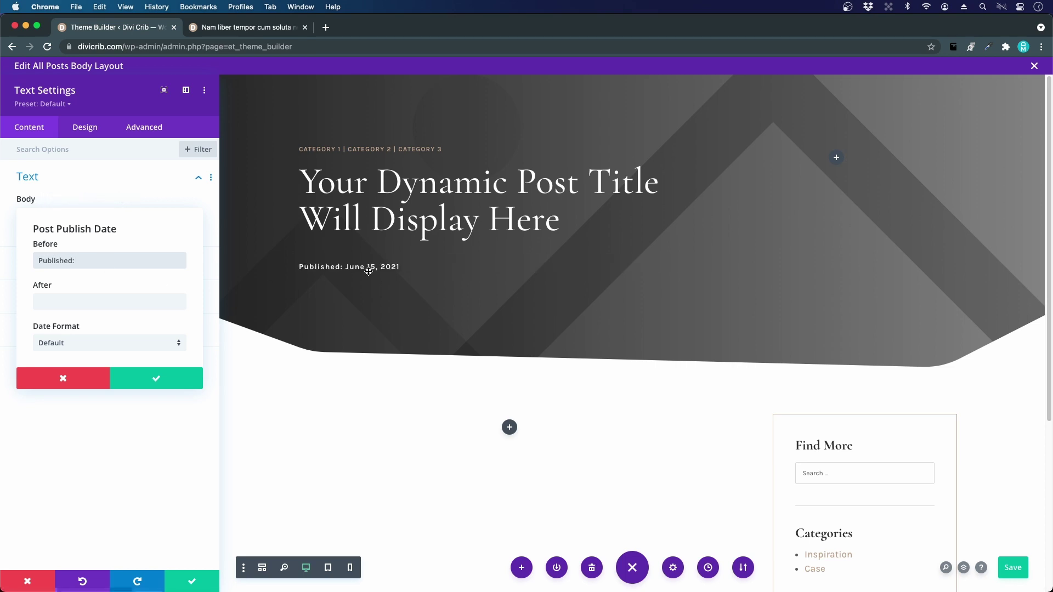
pyautogui.click(156, 379)
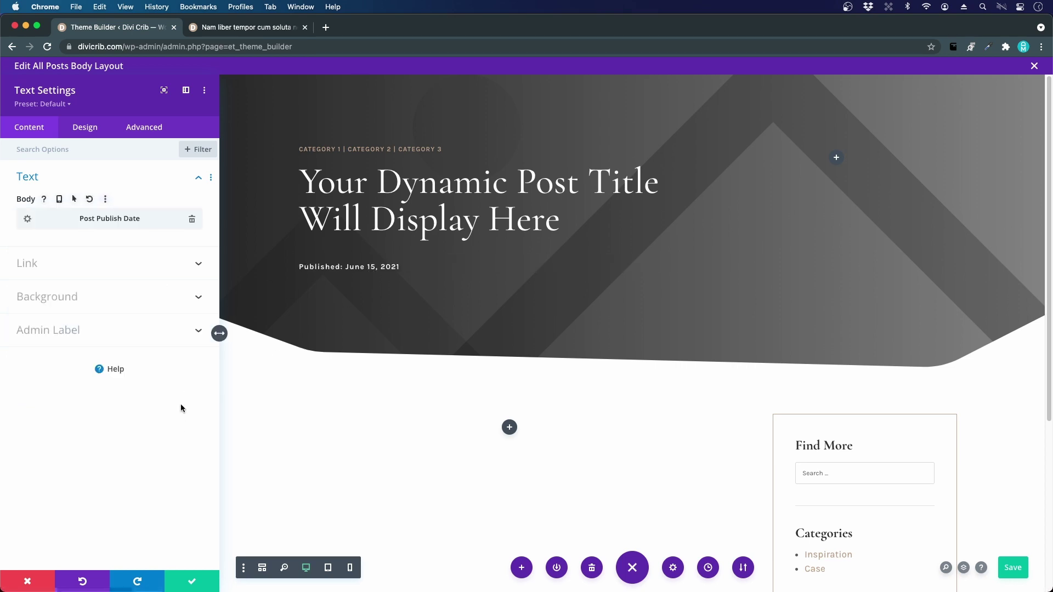
pyautogui.click(191, 588)
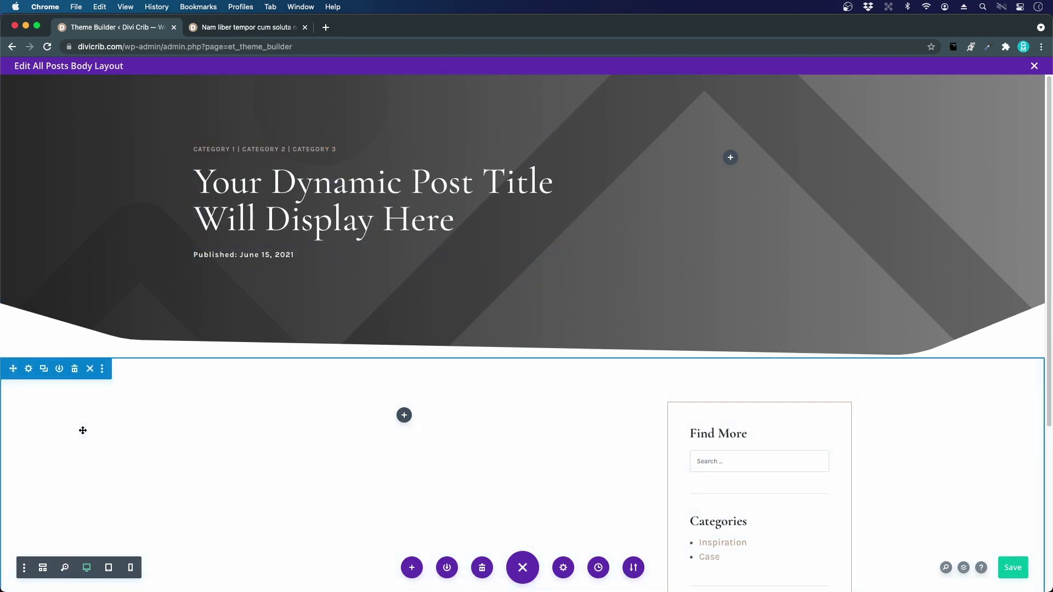
# Examine the hero, body content and sidebar of the published example post, and return to the Theme Builder.
pyautogui.hotkey('ctrl', 'Tab')
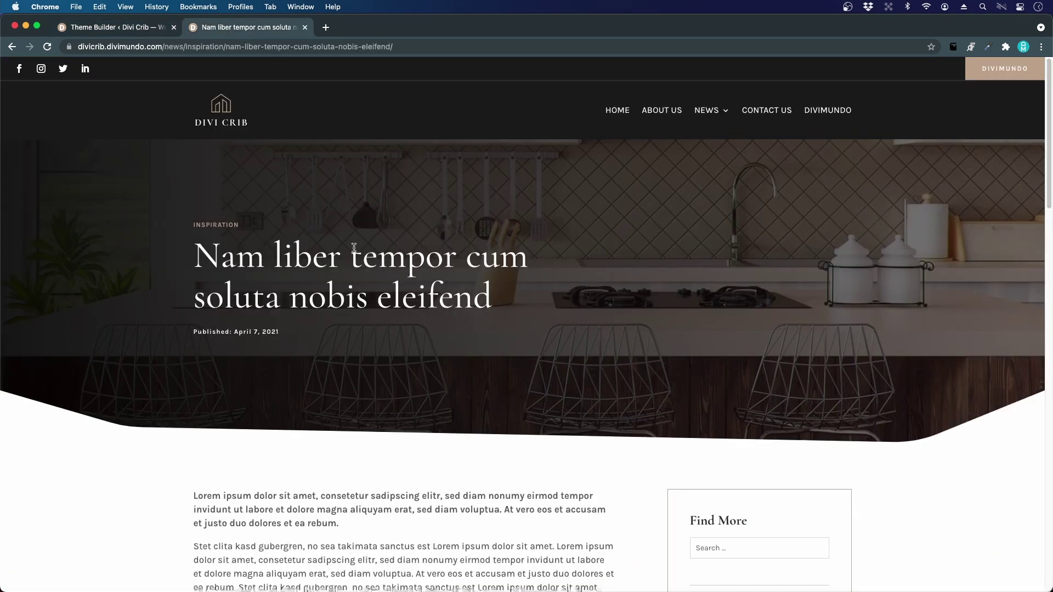
pyautogui.scroll(-5, 259, 284)
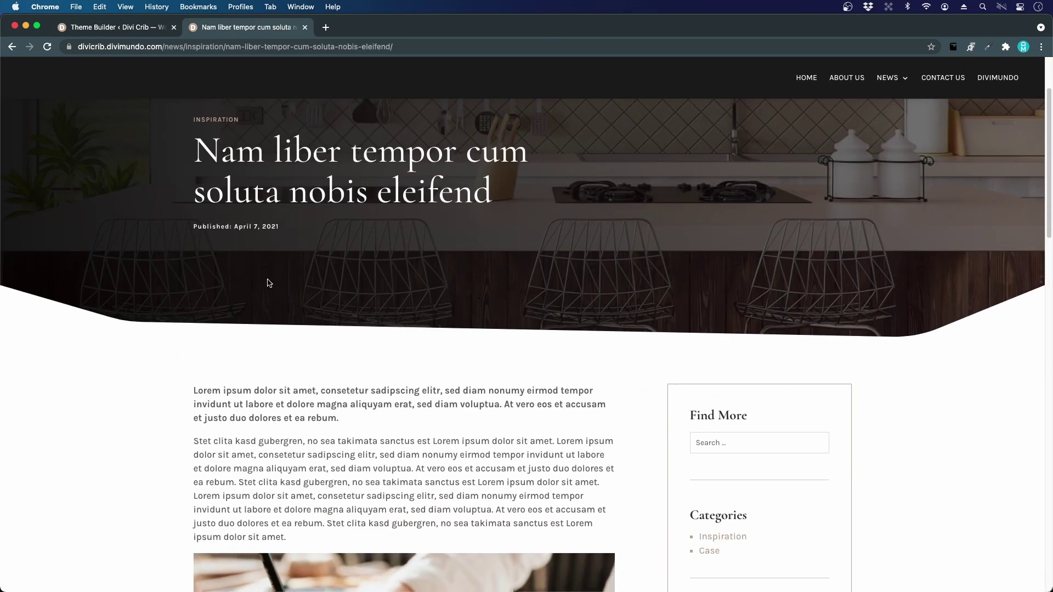
pyautogui.scroll(-2, 267, 281)
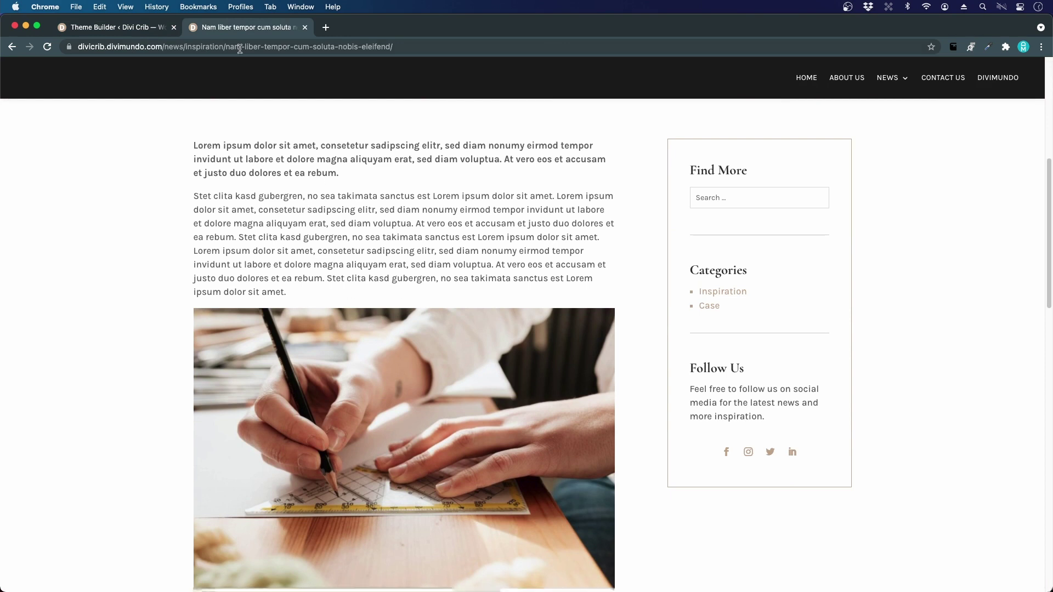
pyautogui.hotkey('ctrl', 'shift', 'Tab')
pyautogui.scroll(-1, 590, 396)
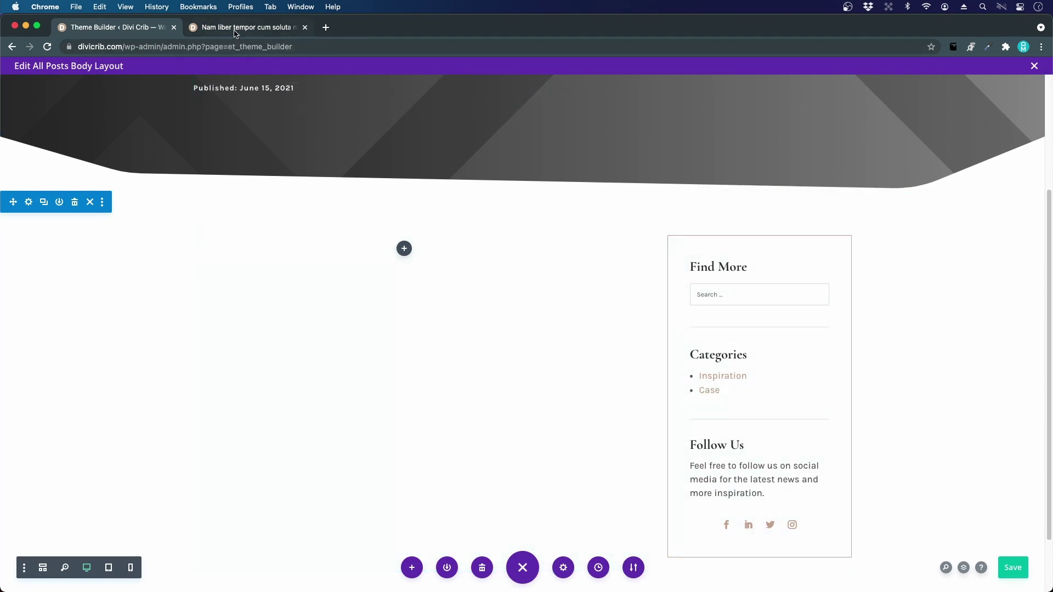
pyautogui.click(235, 32)
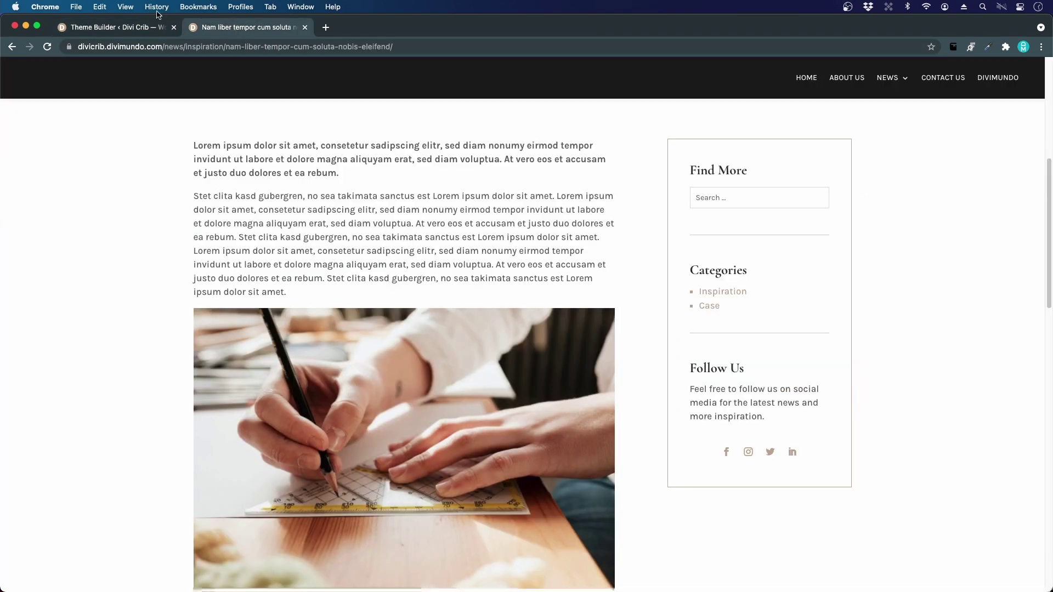
pyautogui.click(138, 29)
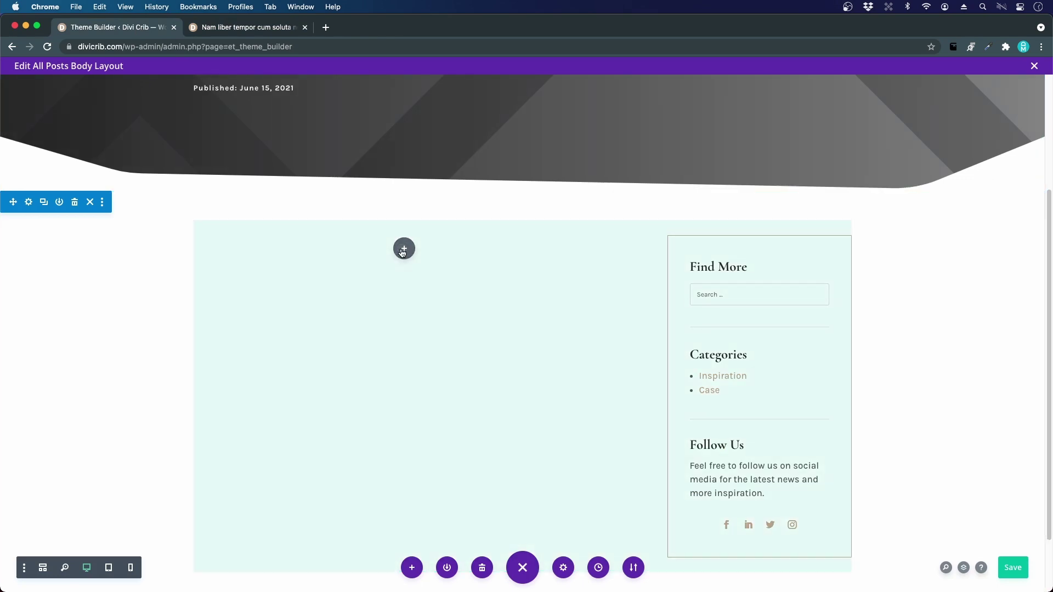
# Insert a Post Content module in the empty column beside the sidebar and look over its placeholder headings, quote, image and lists.
pyautogui.click(404, 249)
pyautogui.write('post con')
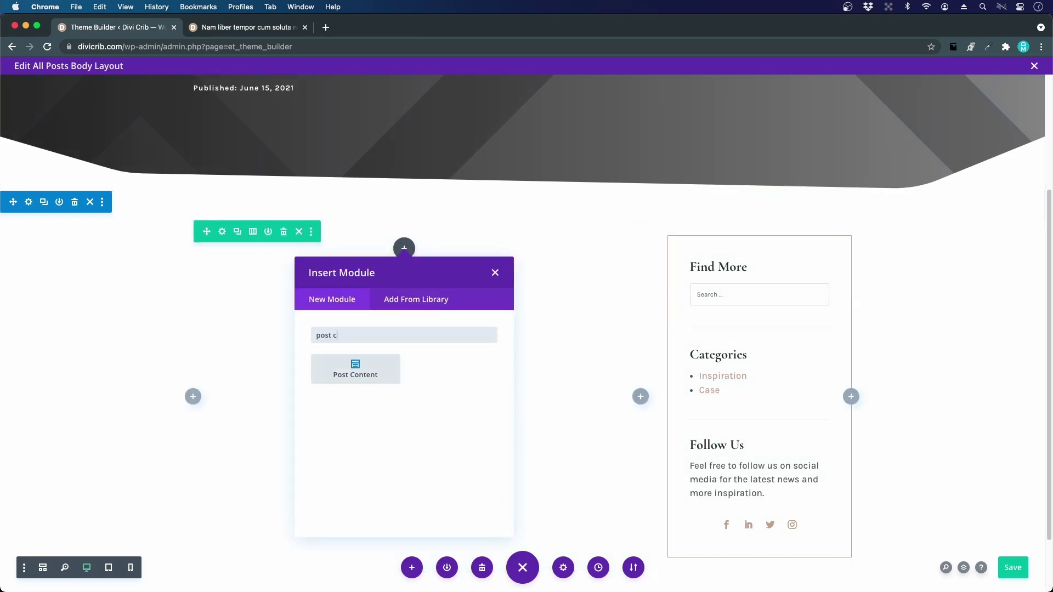
pyautogui.click(383, 378)
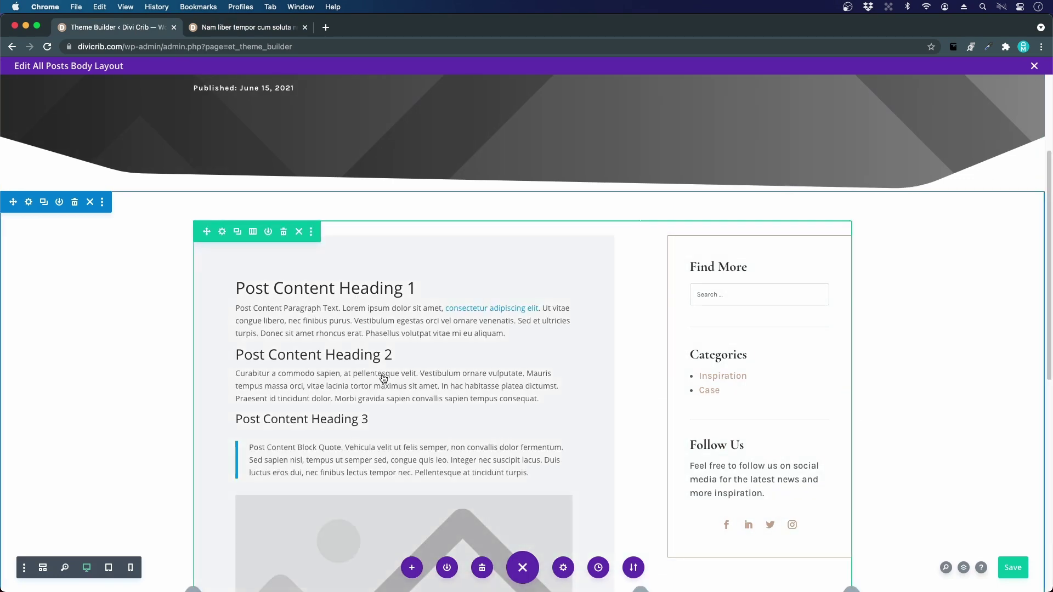
pyautogui.scroll(-5, 387, 382)
pyautogui.scroll(4, 393, 388)
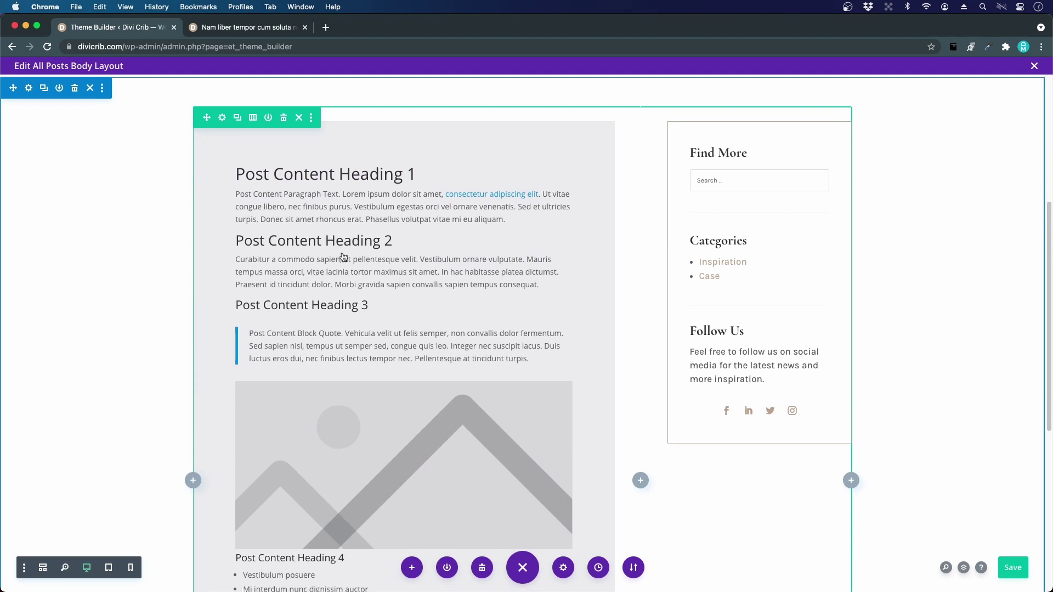
pyautogui.scroll(-4, 383, 259)
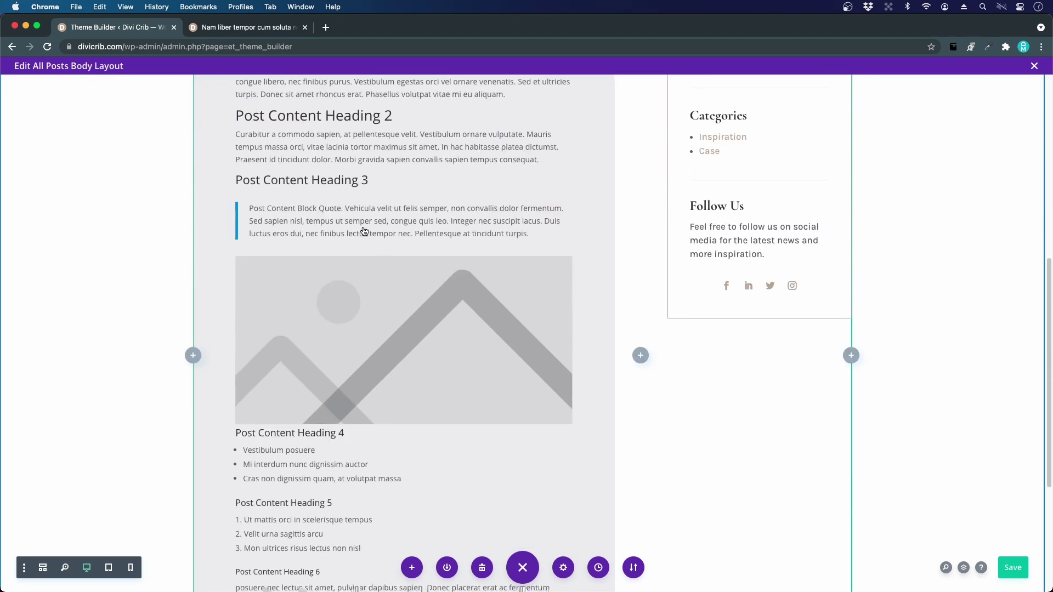
pyautogui.scroll(-7, 285, 387)
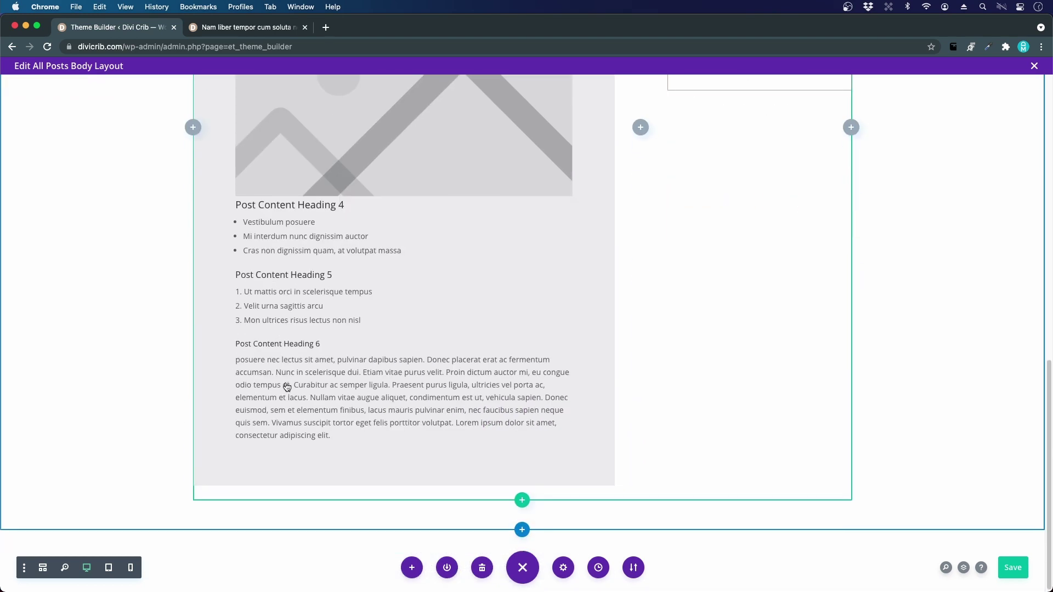
pyautogui.scroll(13, 286, 388)
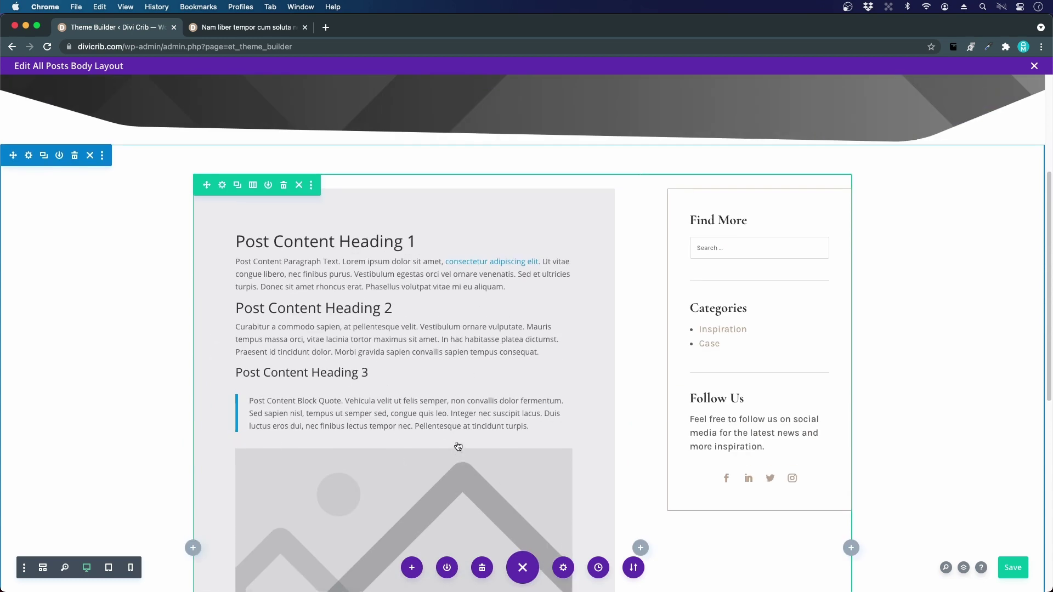
# Set the Heading 2 font of the Post Content module to Cormorant Garamond and save the layout.
pyautogui.moveTo(358, 303)
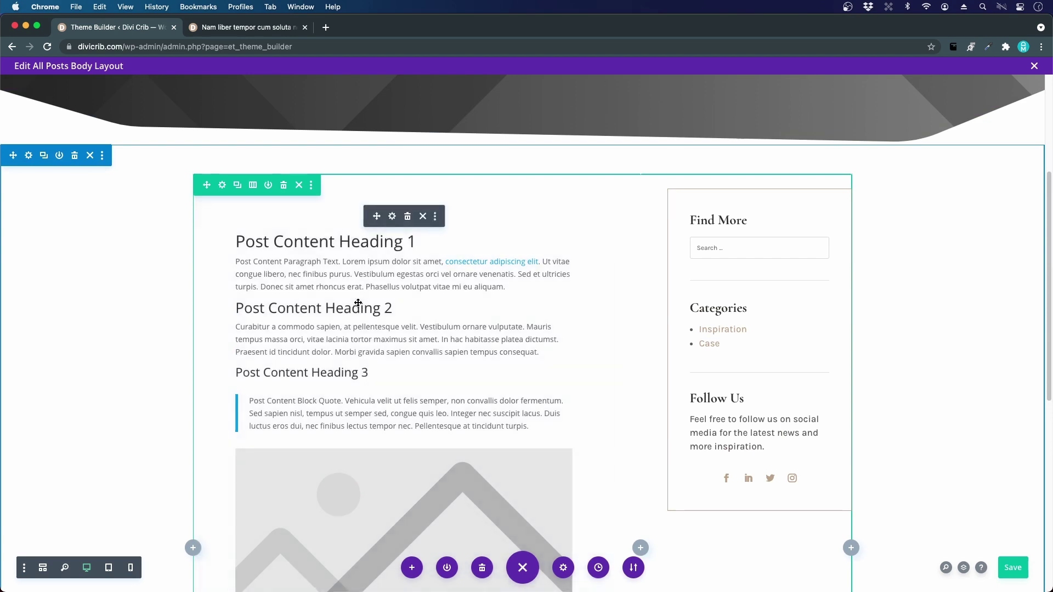
pyautogui.click(392, 216)
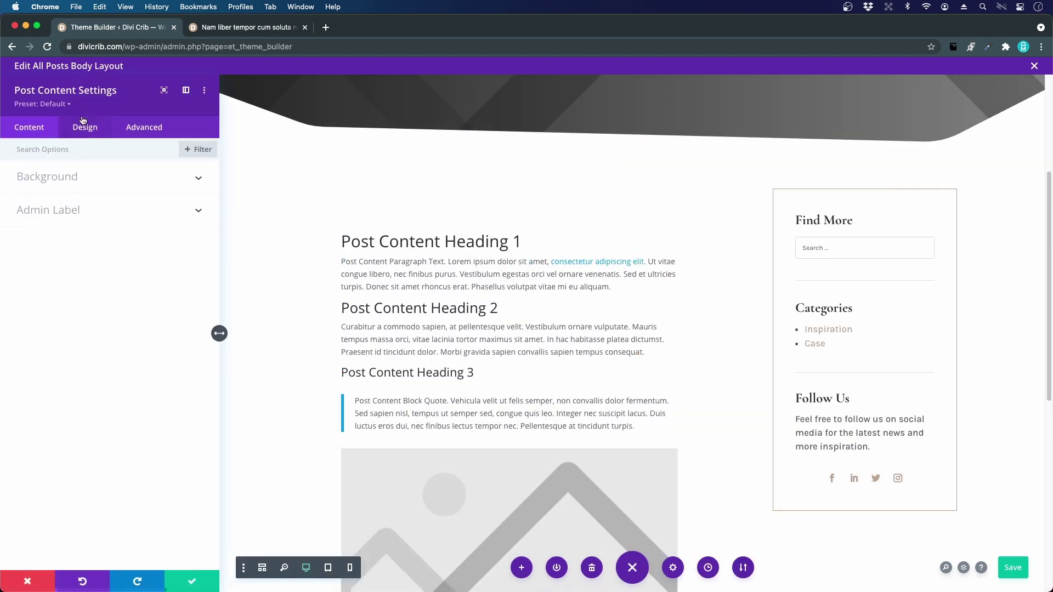
pyautogui.click(79, 127)
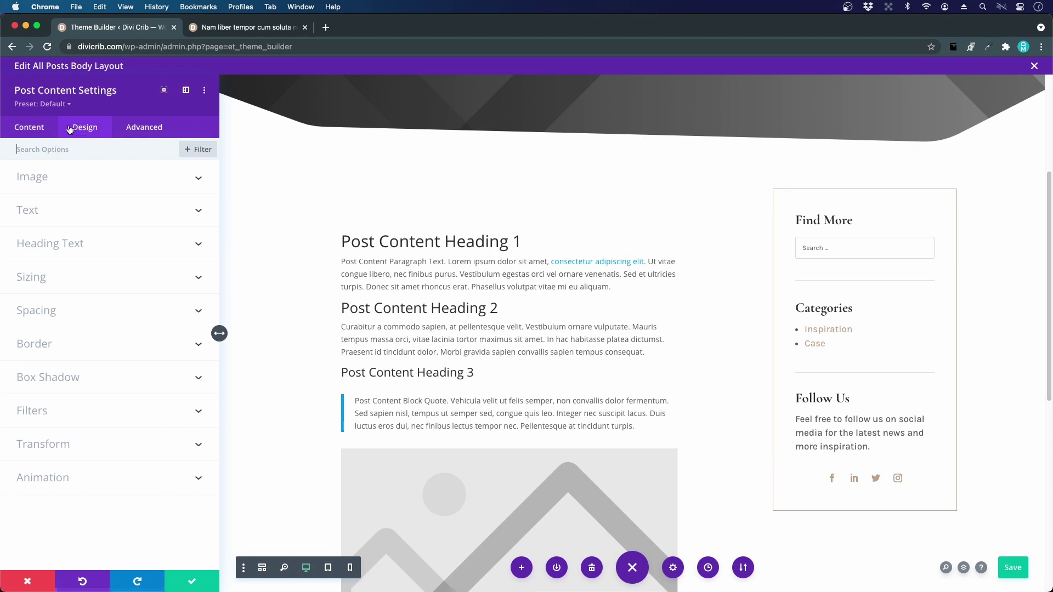
pyautogui.moveTo(346, 244)
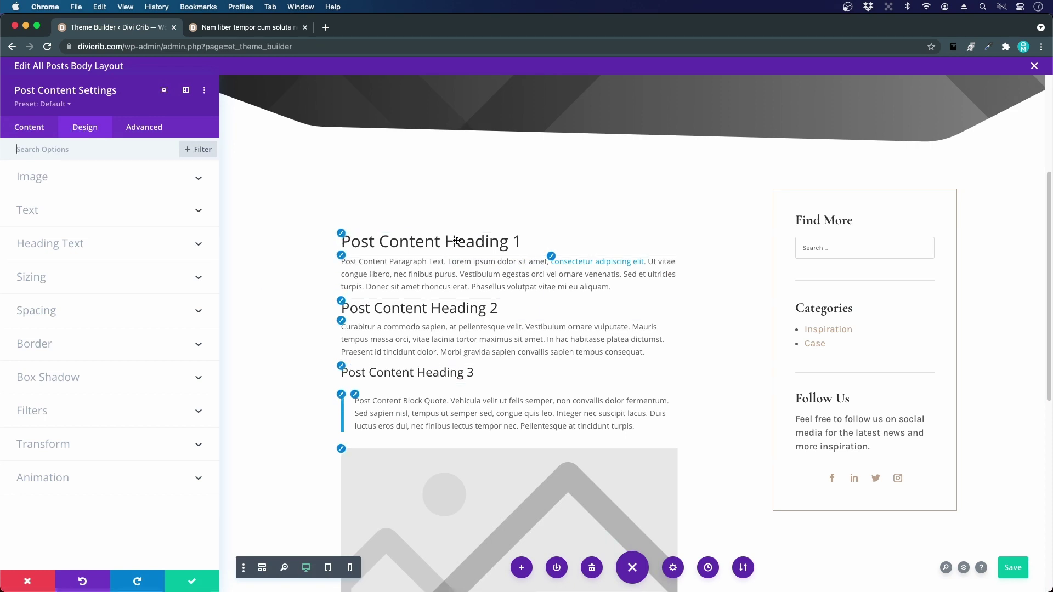
pyautogui.scroll(4, 470, 242)
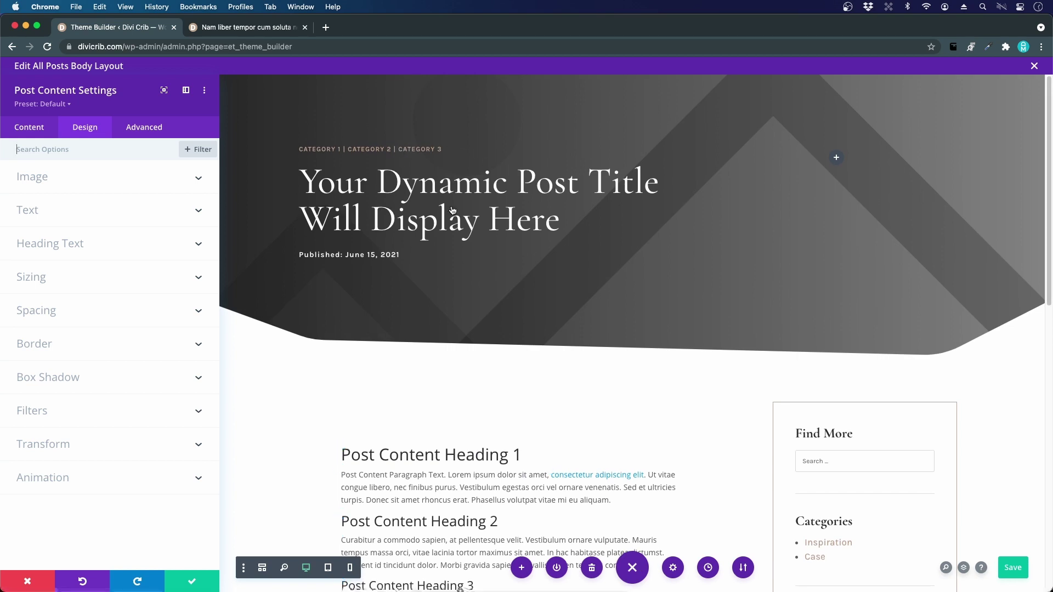
pyautogui.scroll(-2, 351, 313)
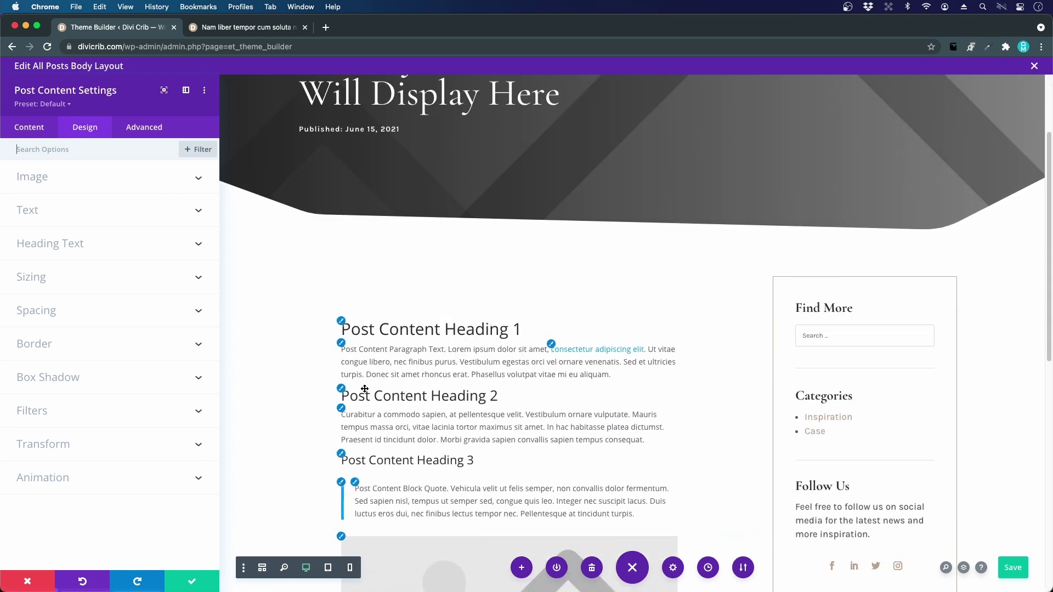
pyautogui.click(341, 390)
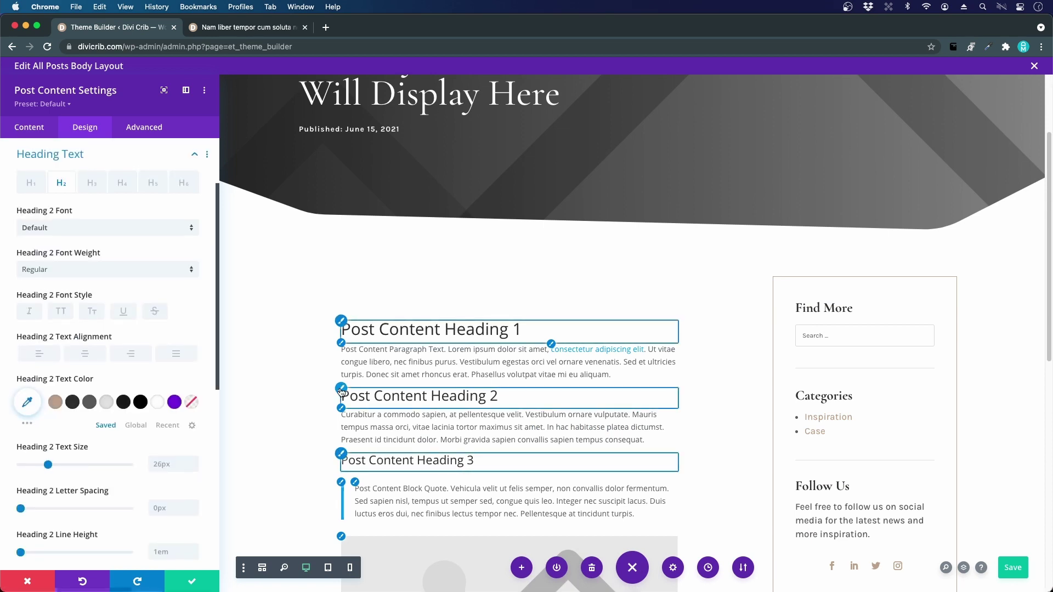
pyautogui.click(86, 229)
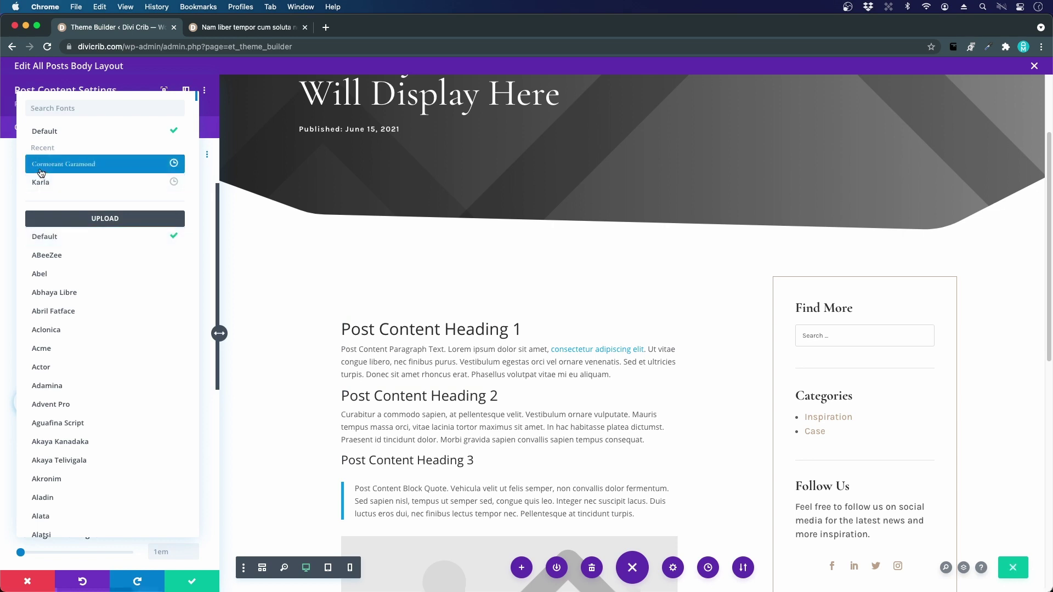
pyautogui.click(43, 164)
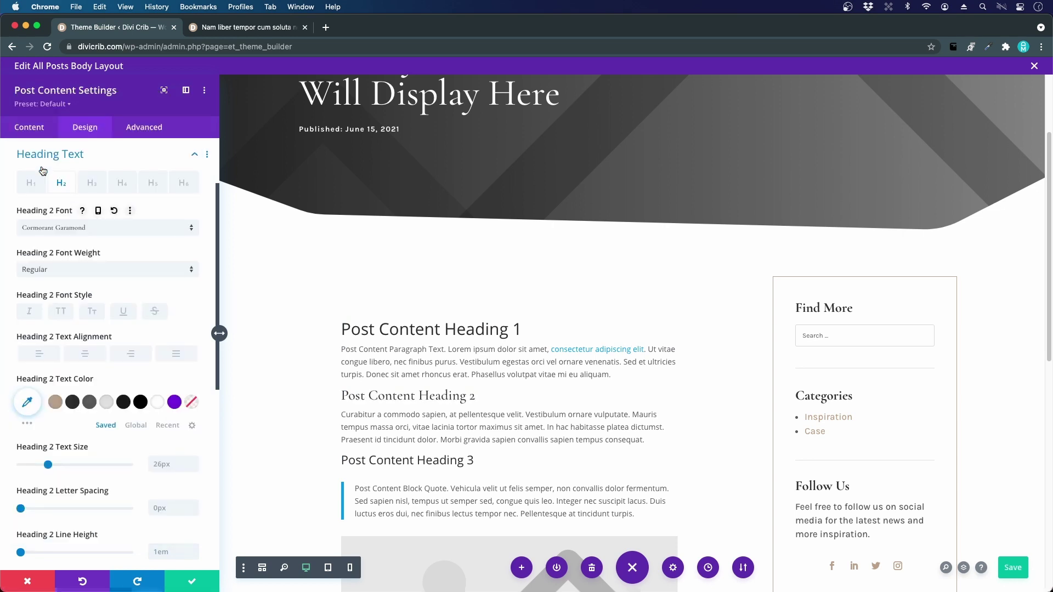
pyautogui.press('super+s')
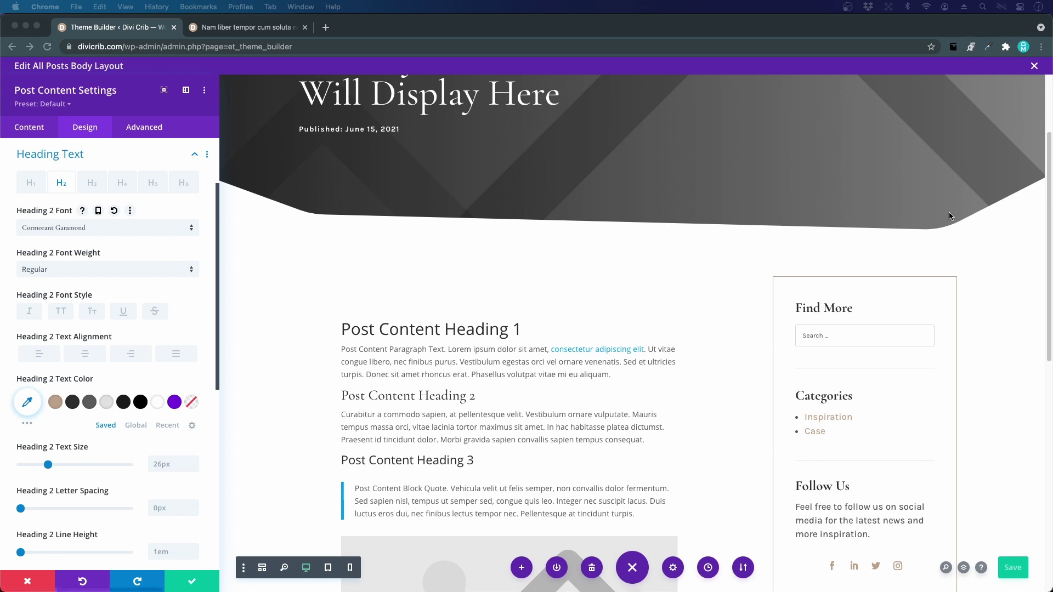
# Set the Heading 2 text size to 42px on desktop, 32px on tablet and 26px on phone.
pyautogui.click(163, 464)
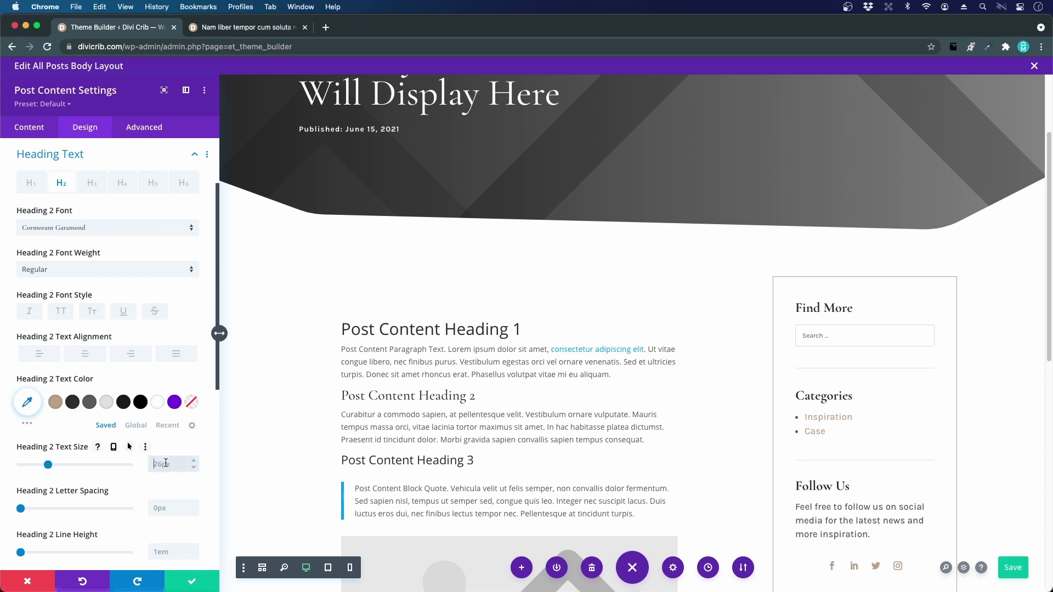
pyautogui.write('42px')
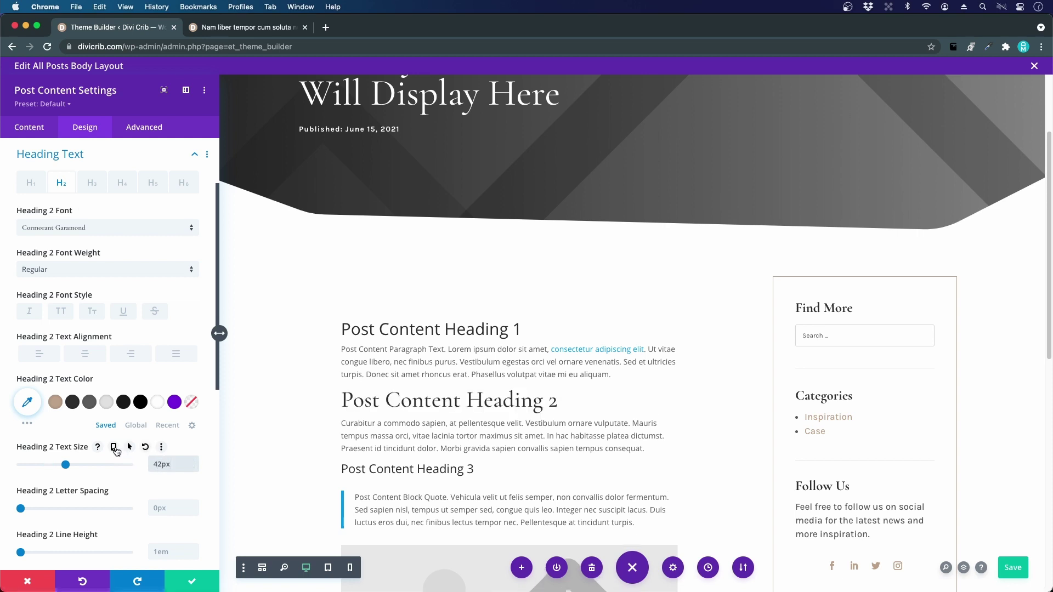
pyautogui.click(114, 447)
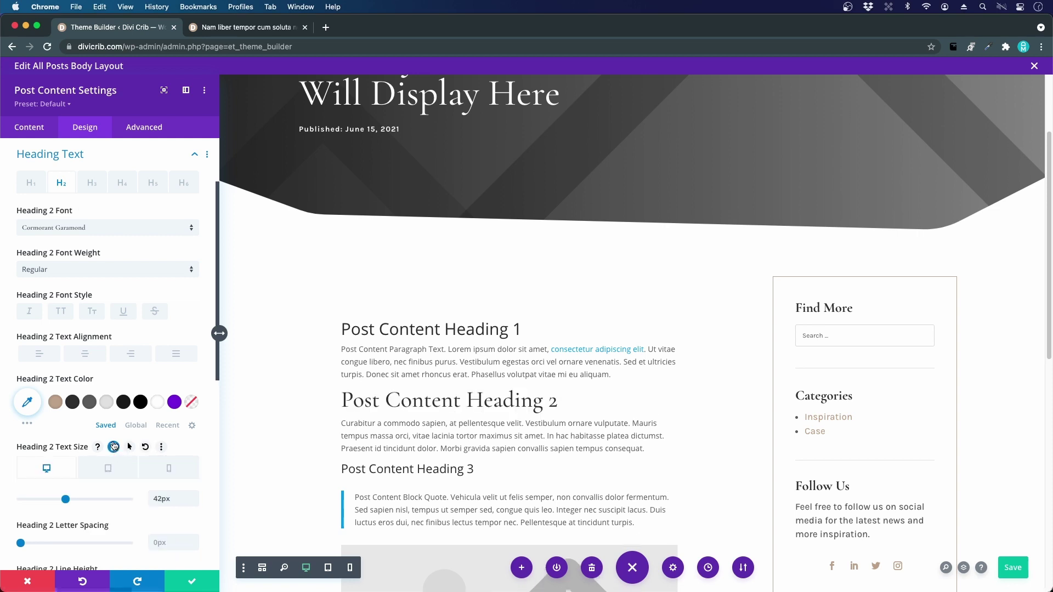
pyautogui.click(108, 468)
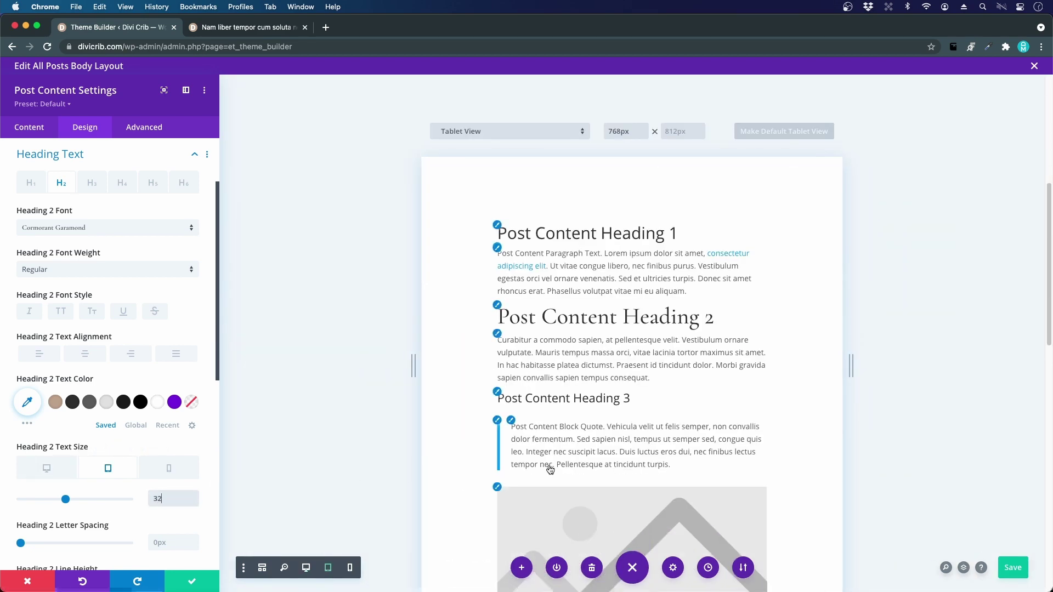
pyautogui.click(172, 468)
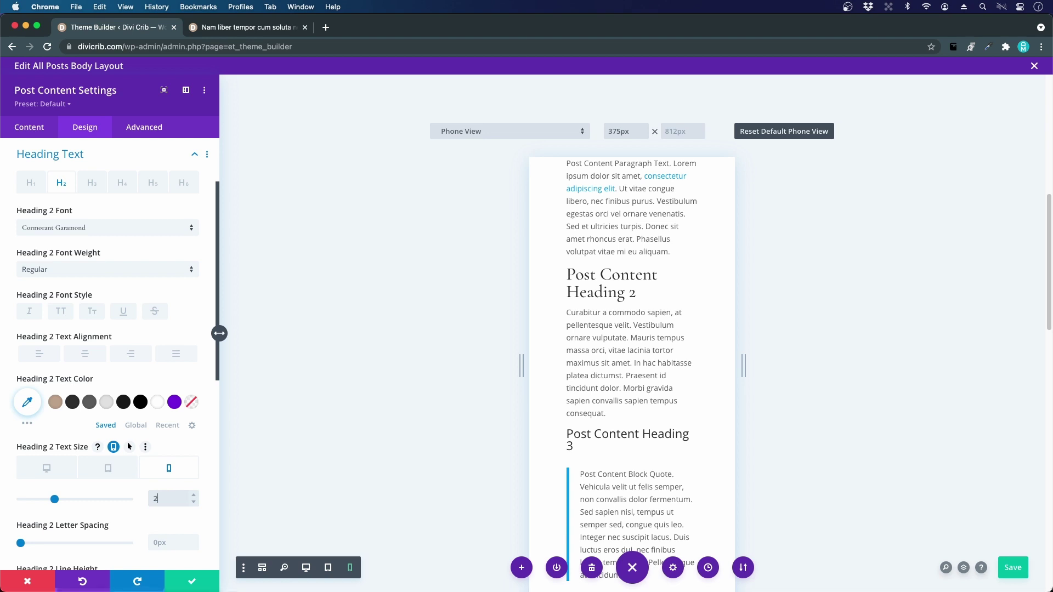
pyautogui.click(168, 494)
pyautogui.write('26')
# Set the Heading 2 line height to 1.1em.
pyautogui.scroll(-3, 174, 486)
pyautogui.click(172, 495)
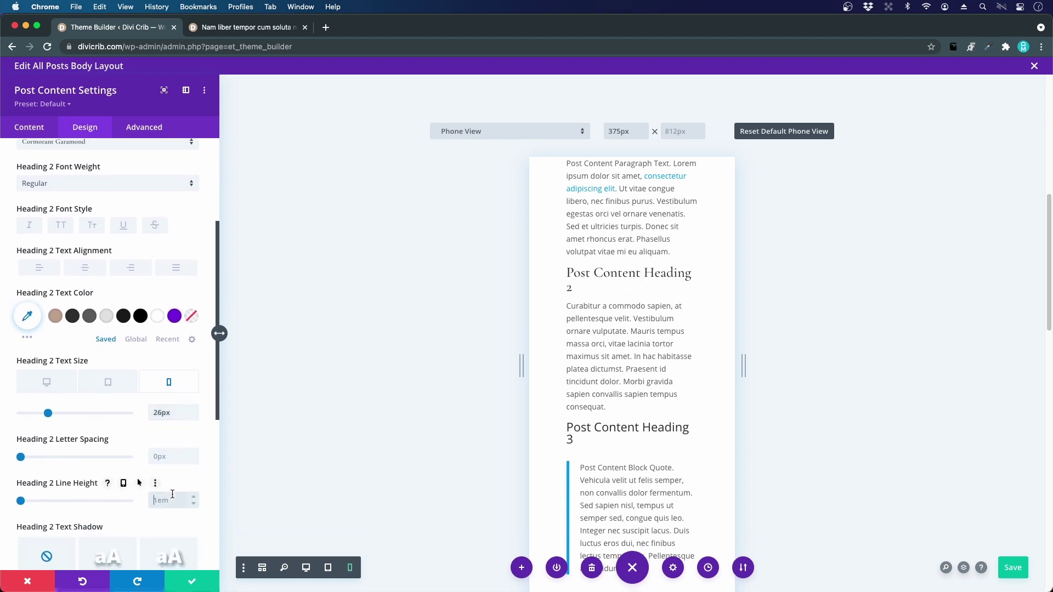
pyautogui.write('1.1em')
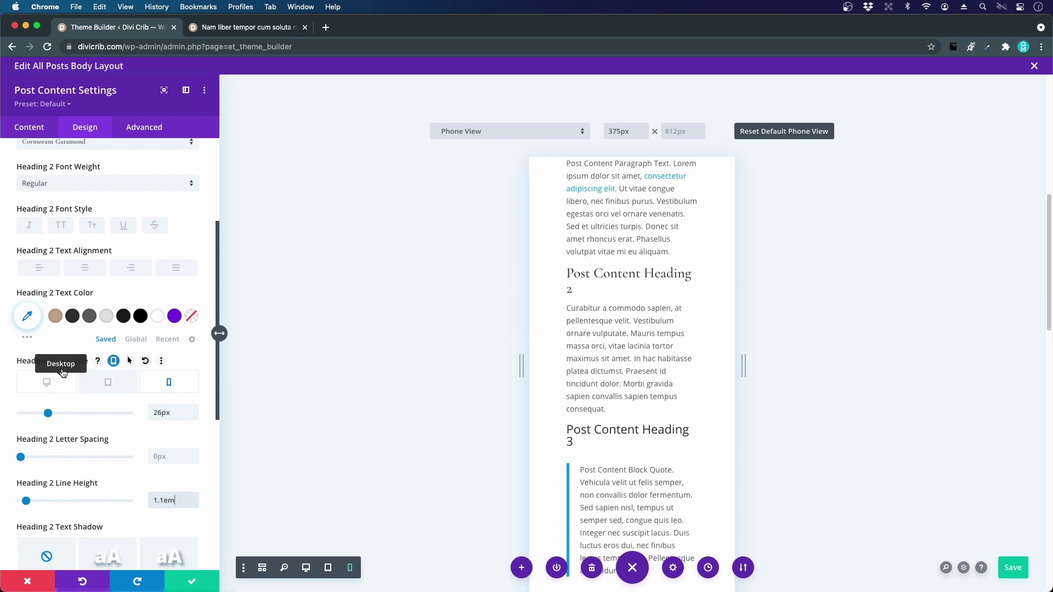
# Set the Heading 3 font of the post content to Cormorant Garamond with a Bold weight.
pyautogui.scroll(-5, 61, 373)
pyautogui.scroll(-6, 61, 369)
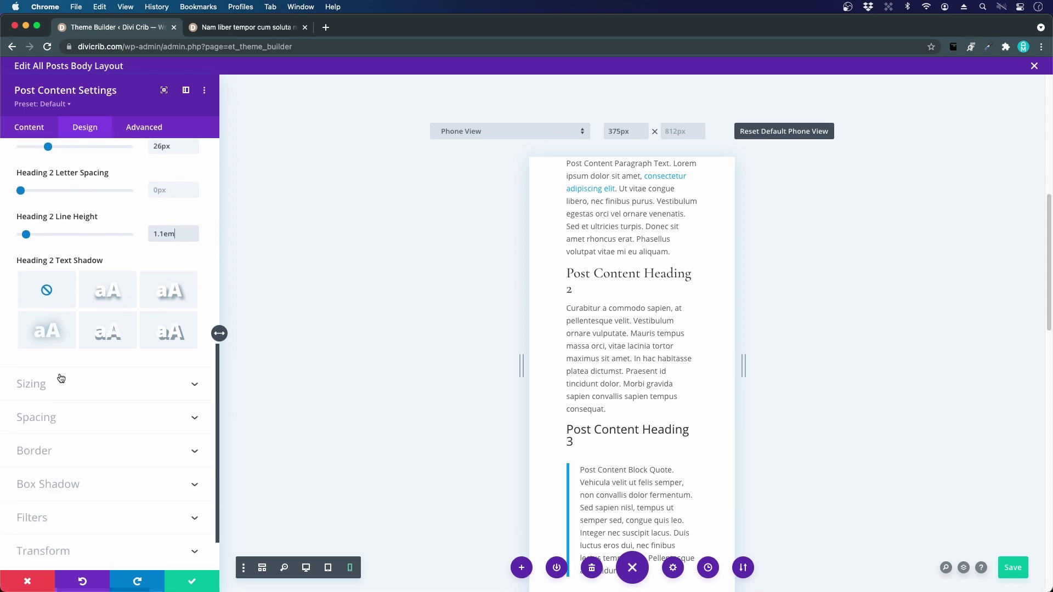
pyautogui.click(566, 424)
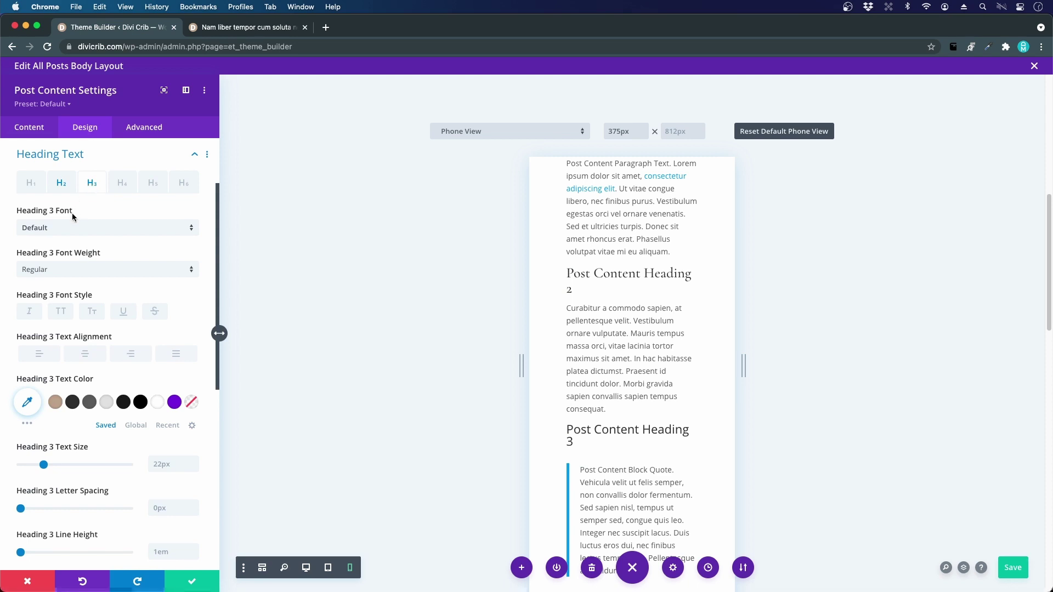
pyautogui.click(71, 231)
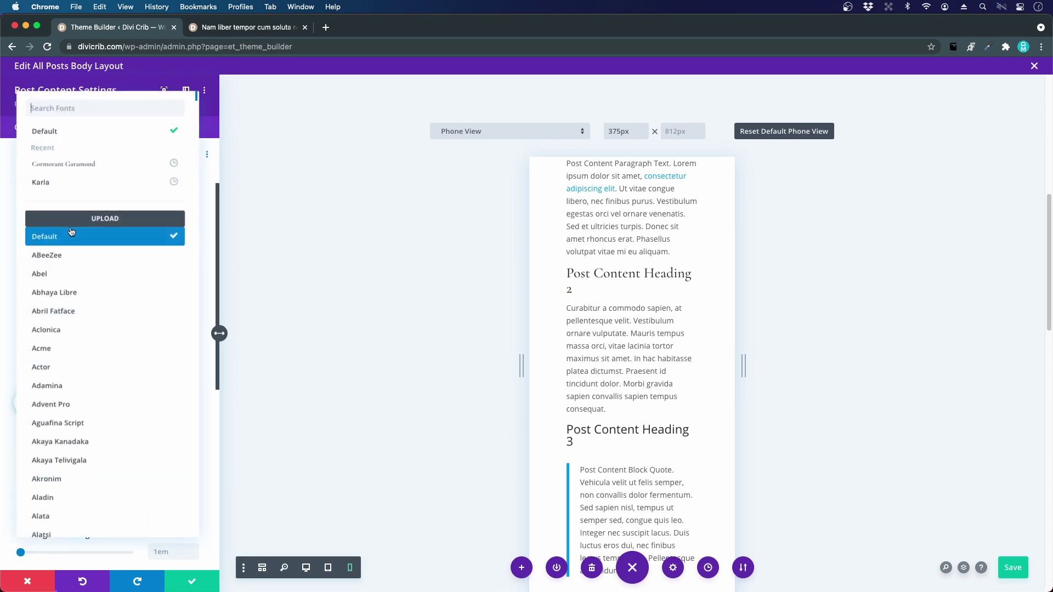
pyautogui.click(70, 167)
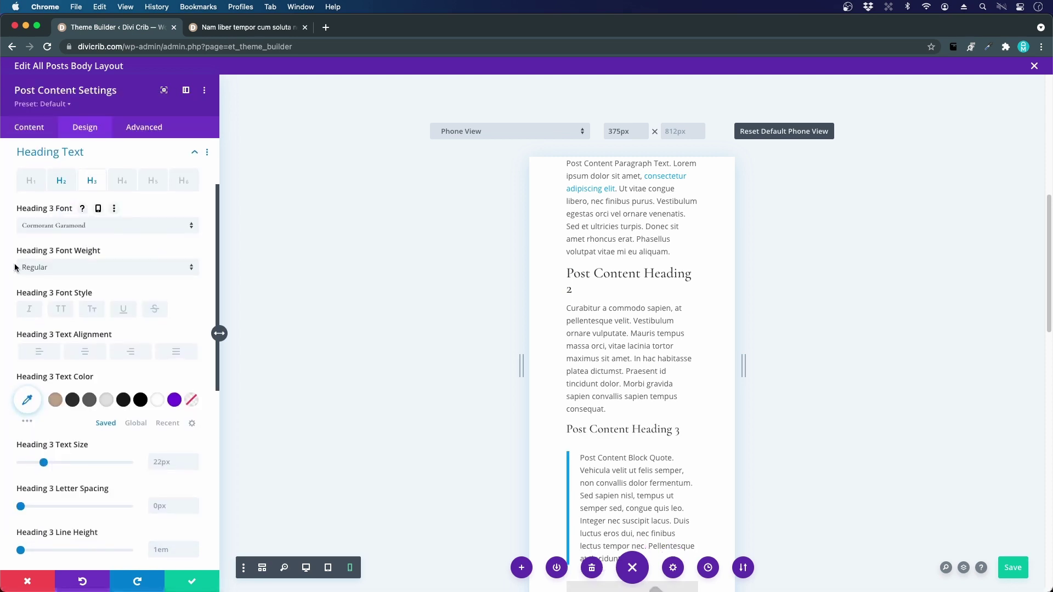
pyautogui.click(35, 269)
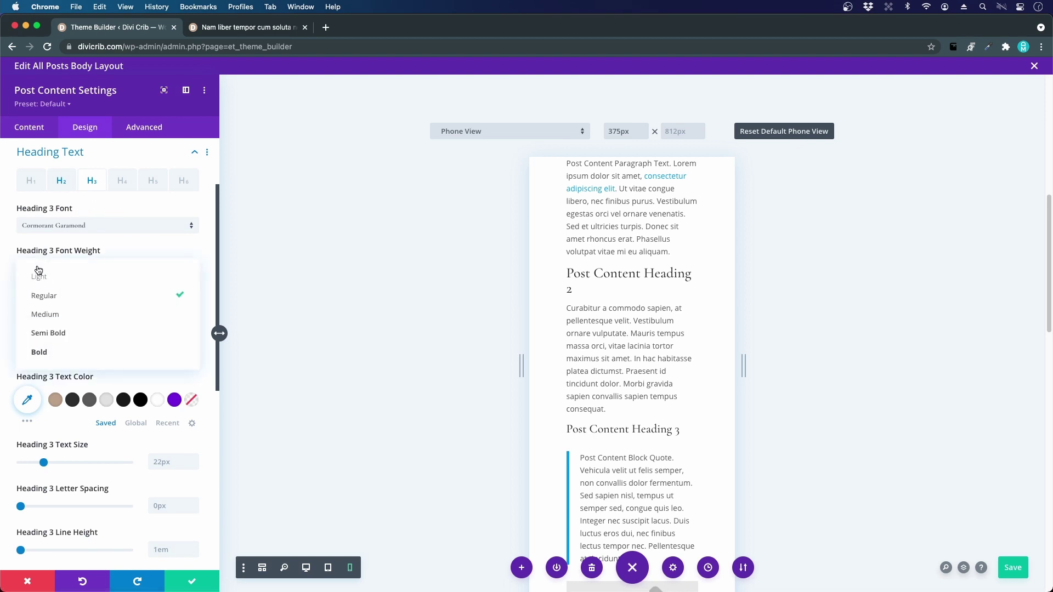
pyautogui.click(65, 352)
# Set the Heading 3 text size to 24px on desktop, 22px on tablet and 21px on phone.
pyautogui.scroll(-1, 67, 348)
pyautogui.scroll(-1, 67, 347)
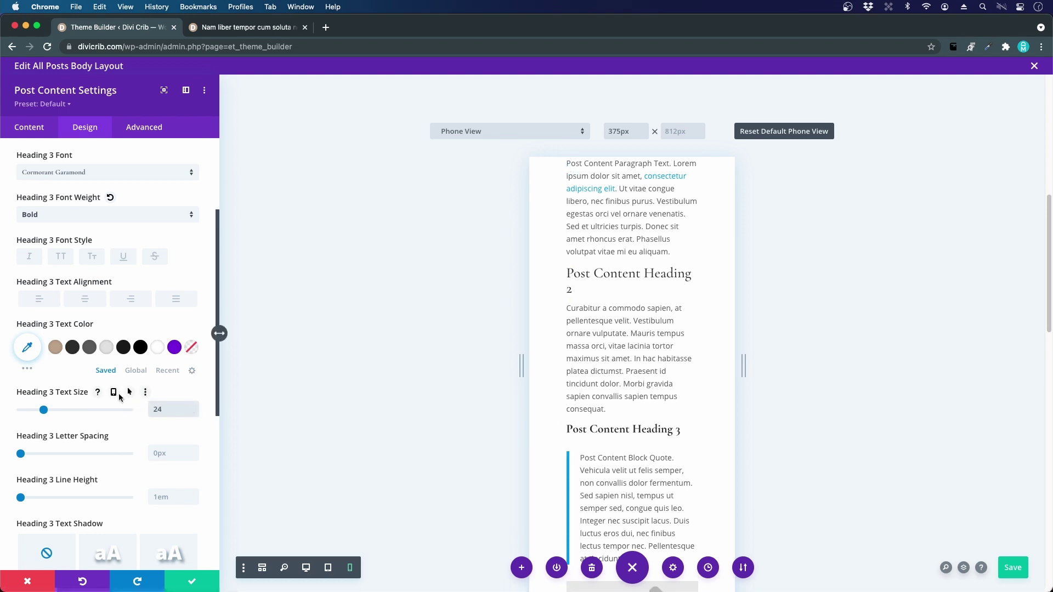
pyautogui.click(114, 393)
pyautogui.click(116, 420)
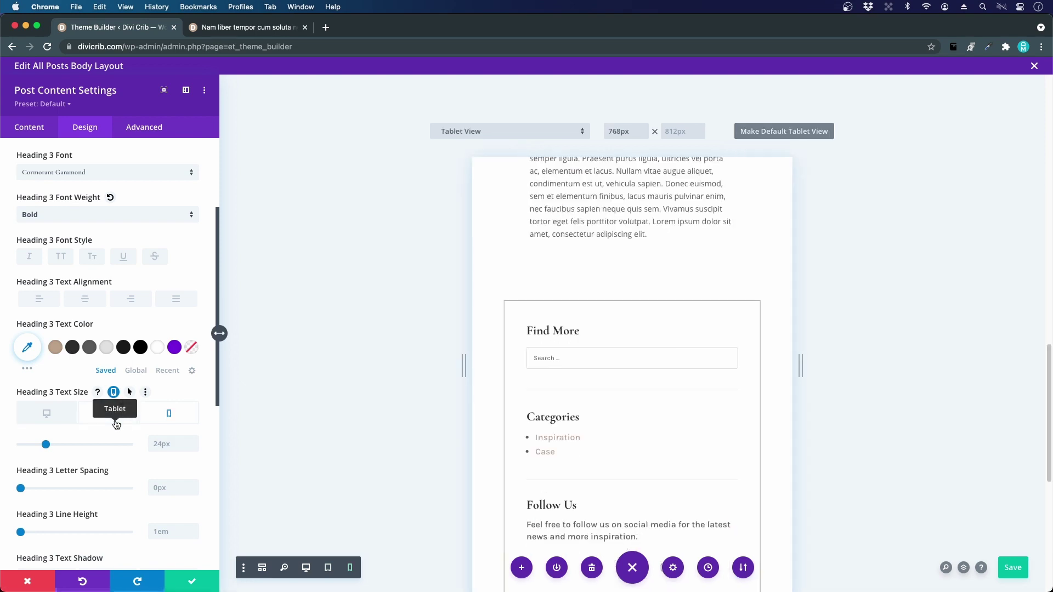
pyautogui.click(167, 446)
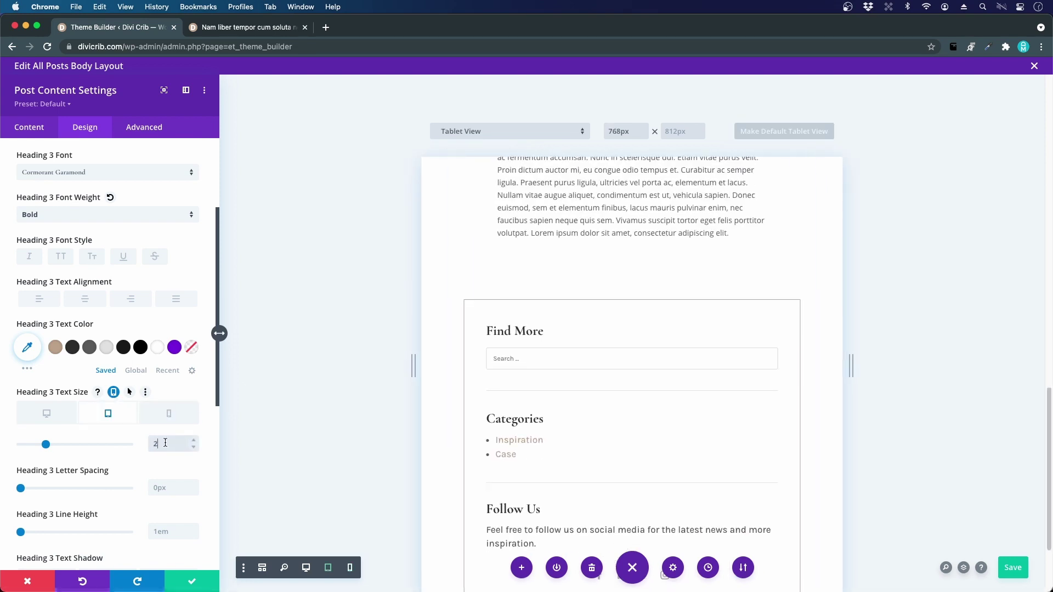
pyautogui.click(167, 418)
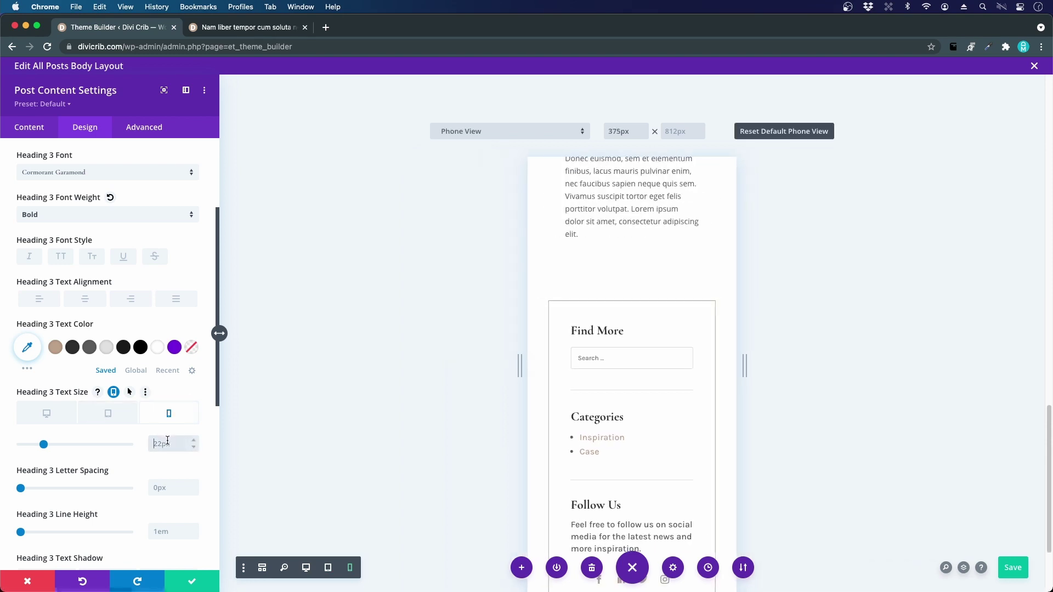
pyautogui.scroll(10, 662, 340)
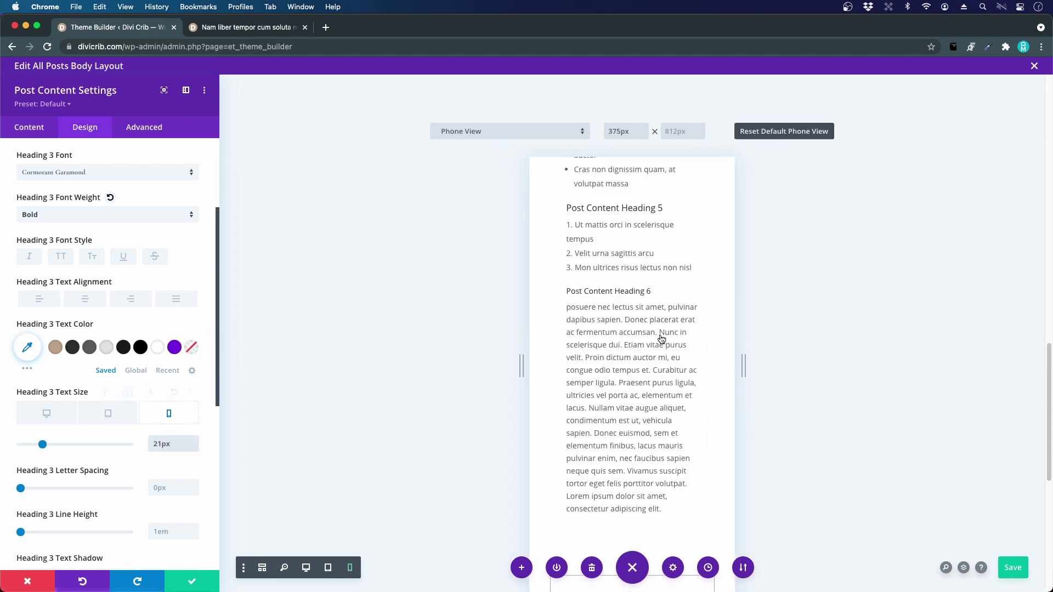
pyautogui.scroll(5, 662, 339)
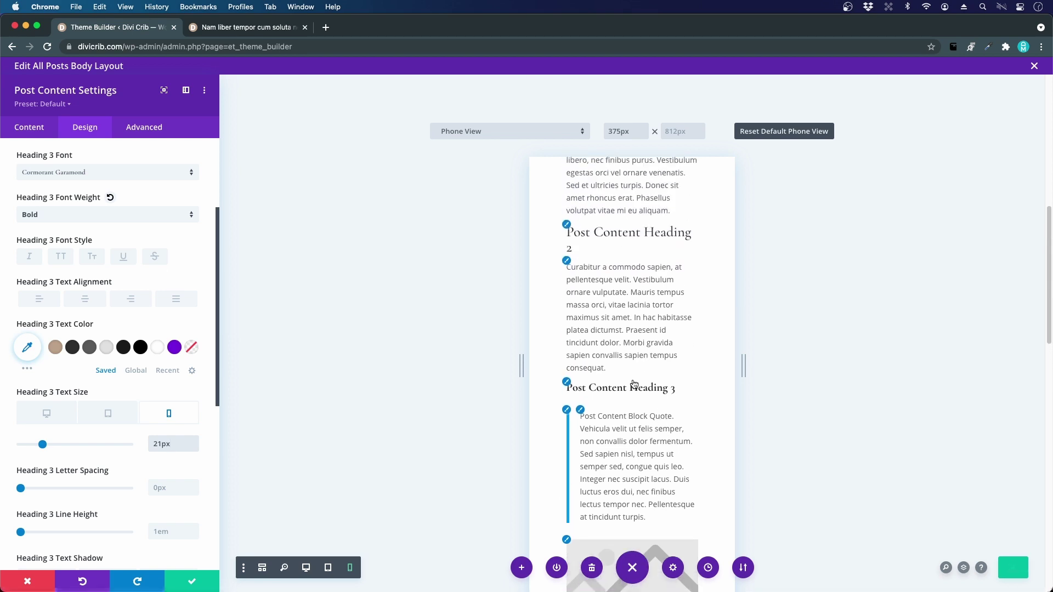
# Set the Heading 3 line height to 1.3em, save the Post Content module's settings and look over the placeholder content in the phone preview.
pyautogui.scroll(-1, 218, 332)
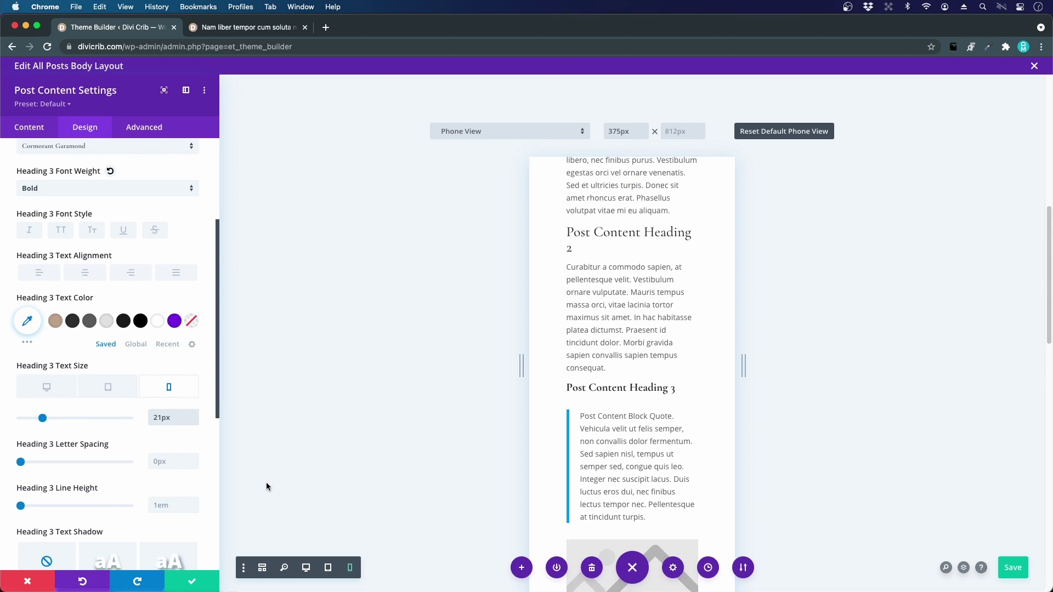
pyautogui.click(175, 505)
pyautogui.click(175, 505)
pyautogui.write('1.3em')
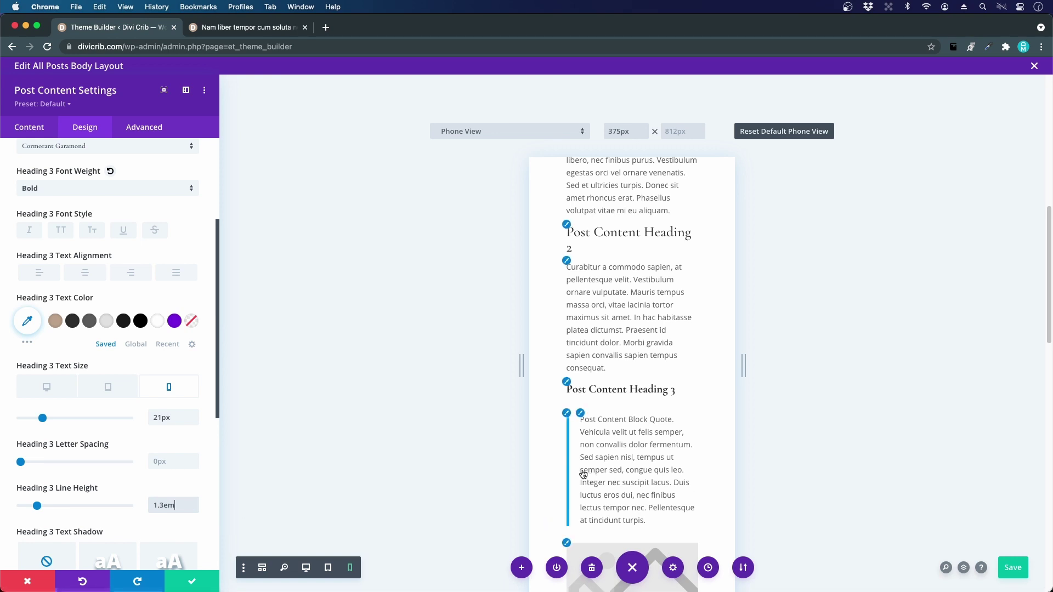
pyautogui.click(203, 585)
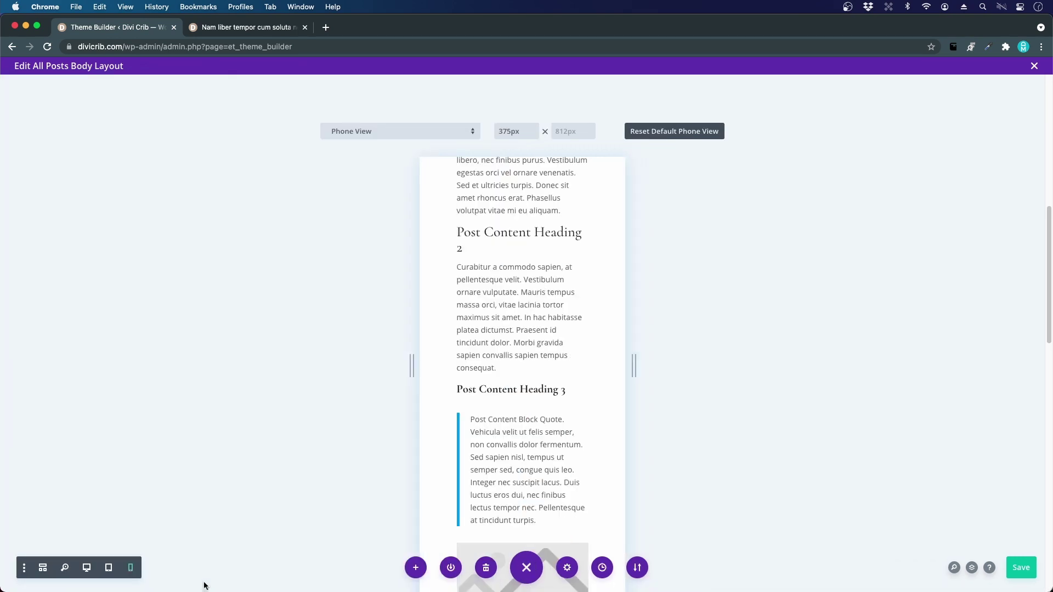
pyautogui.scroll(-1, 491, 406)
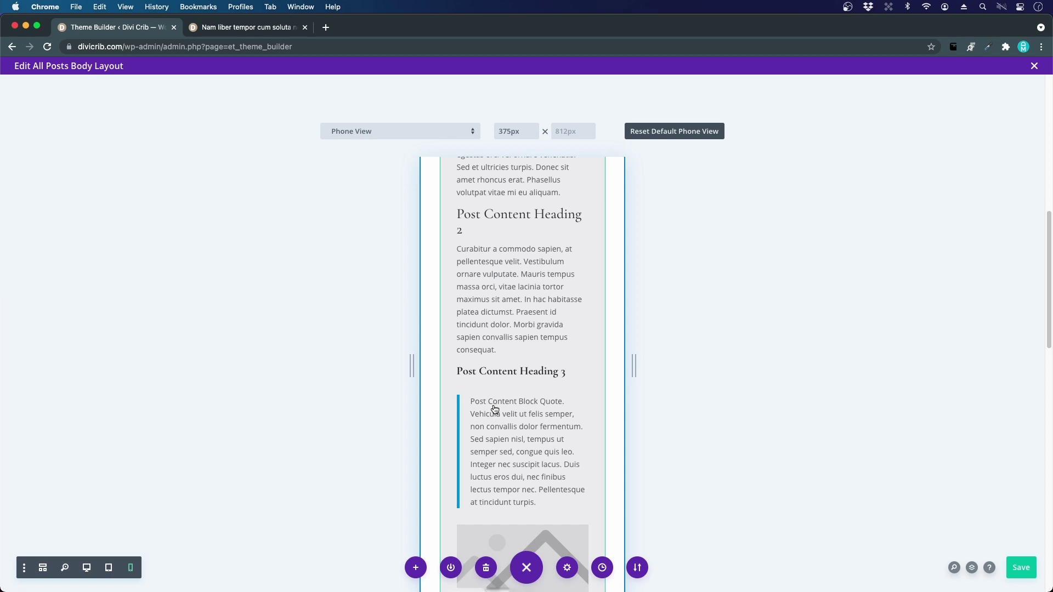
pyautogui.scroll(-10, 501, 379)
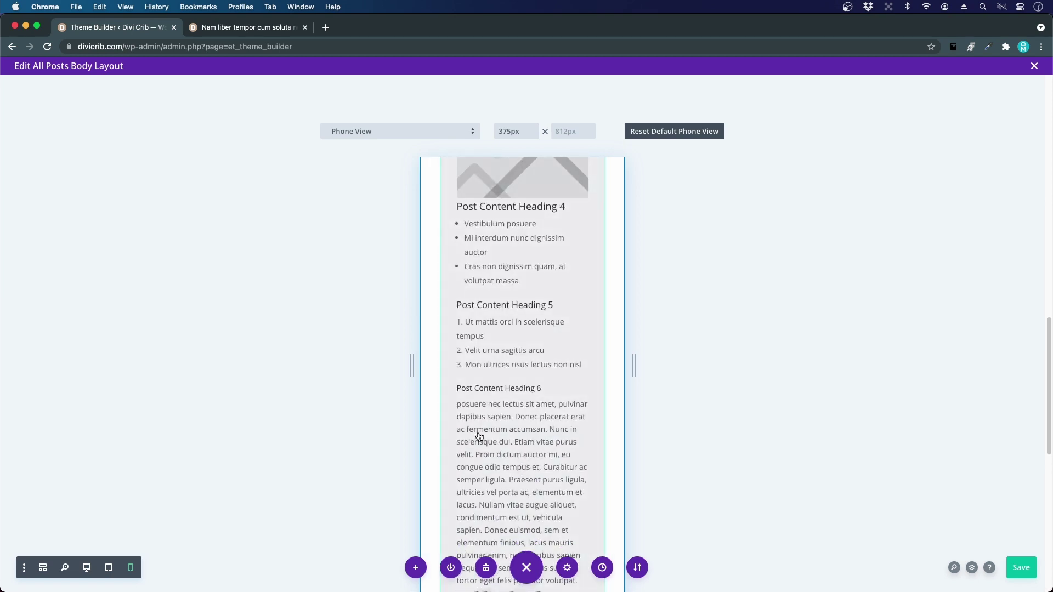
pyautogui.scroll(12, 516, 454)
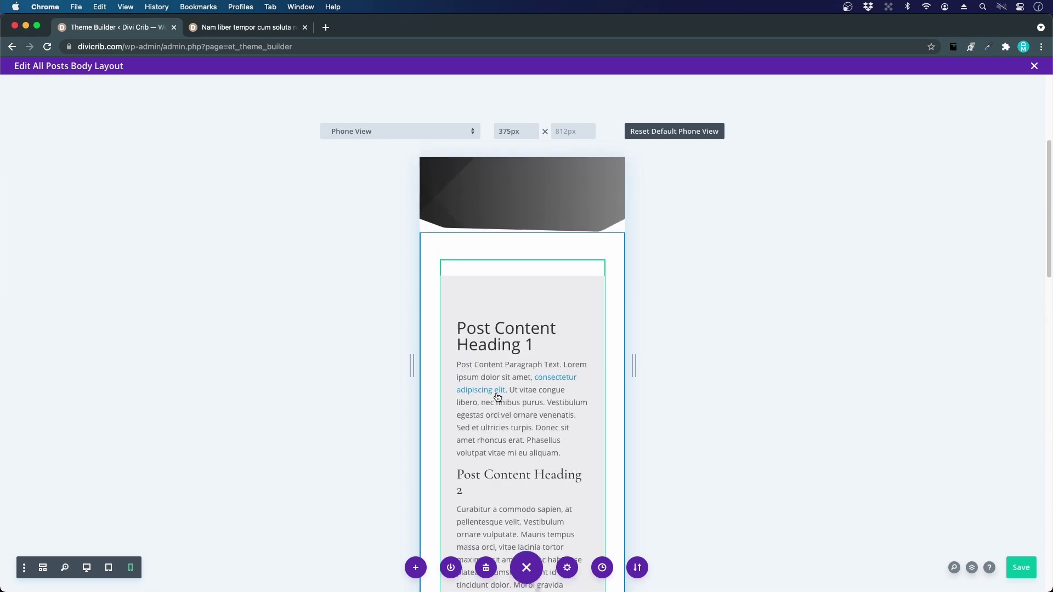
pyautogui.scroll(-1, 513, 420)
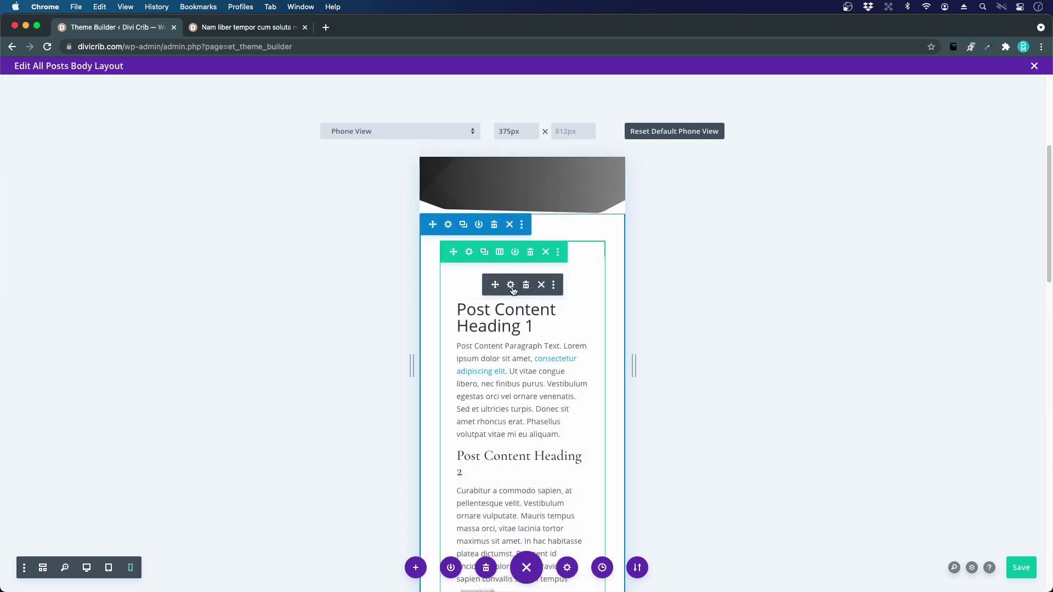
# Open the Post Content module's design settings and set the body text font to Karla.
pyautogui.click(511, 286)
pyautogui.click(90, 129)
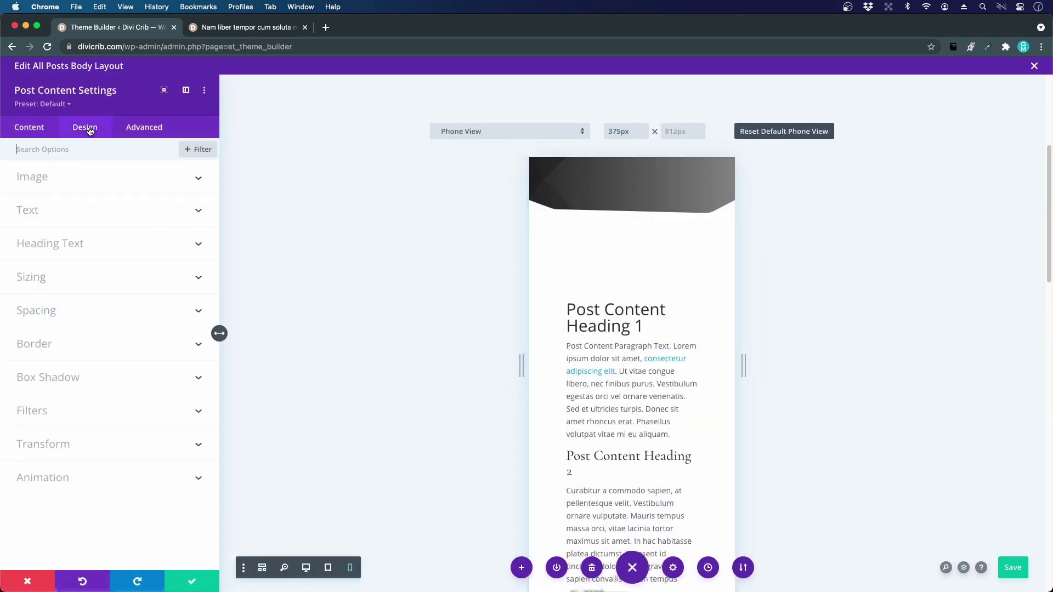
pyautogui.click(31, 212)
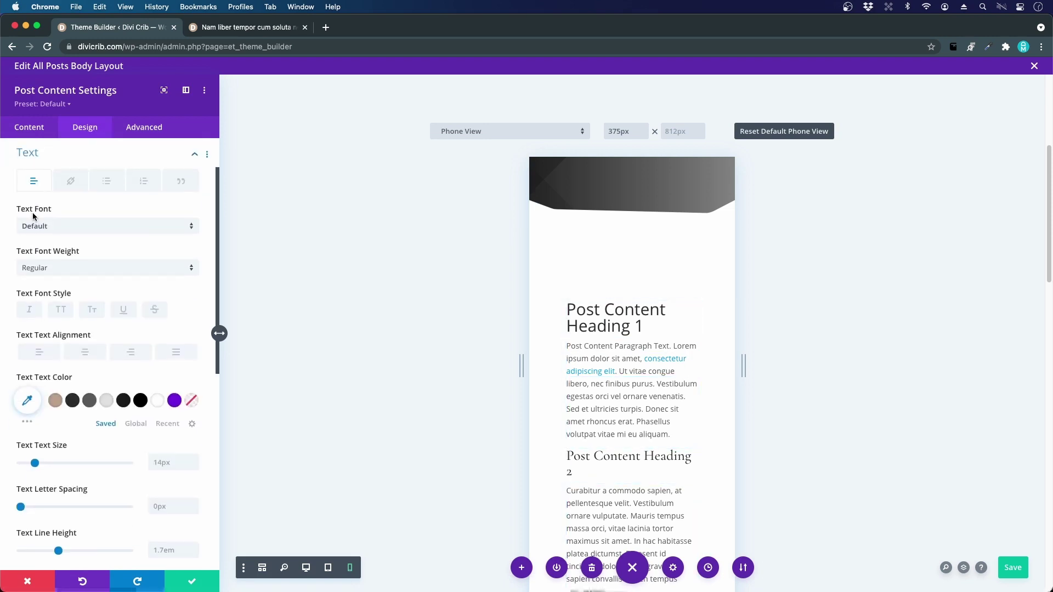
pyautogui.click(57, 227)
pyautogui.click(38, 184)
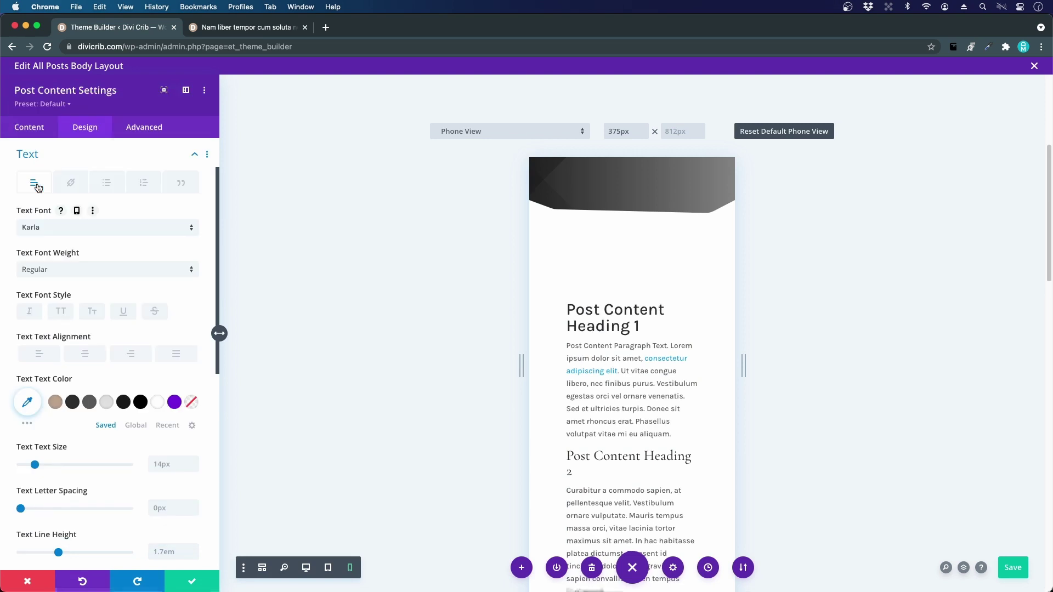
# Set the post content body text size to 17px, with 16px on phone, and check the tablet and phone previews.
pyautogui.scroll(-3, 129, 313)
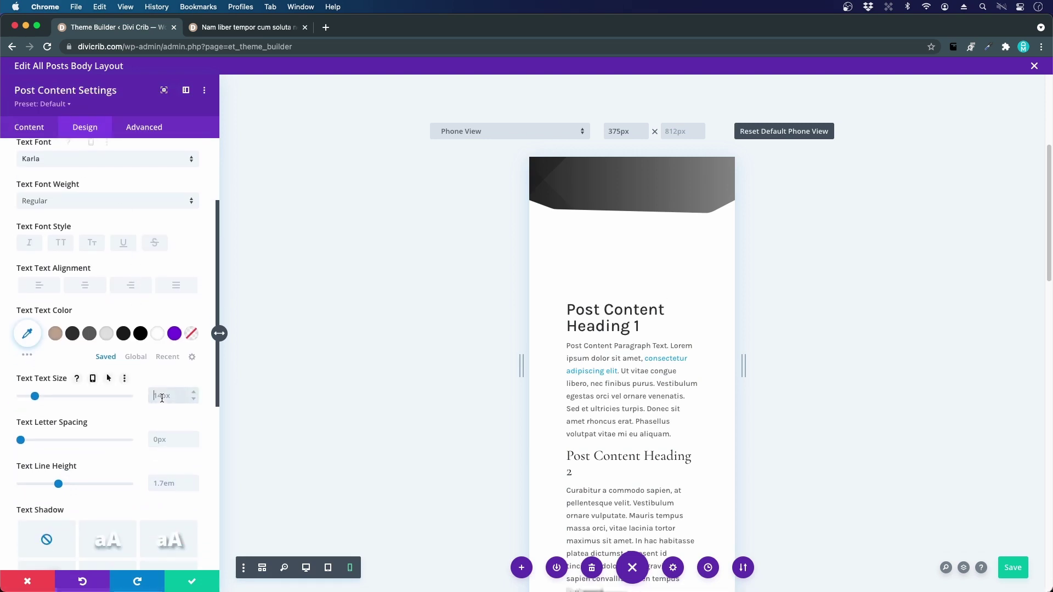
pyautogui.click(163, 395)
pyautogui.write('17')
pyautogui.press('Return')
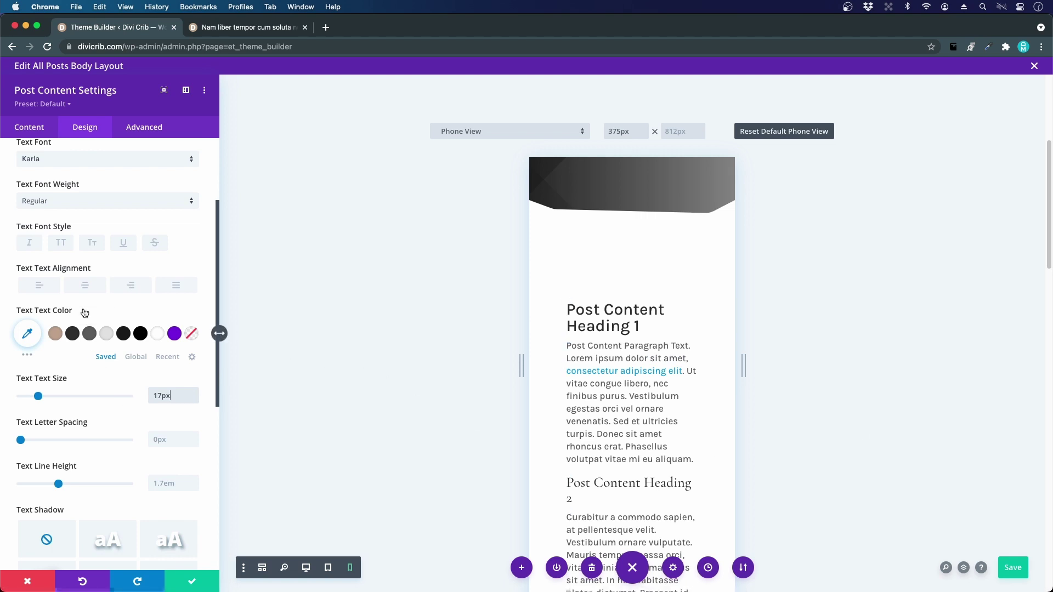
pyautogui.moveTo(82, 386)
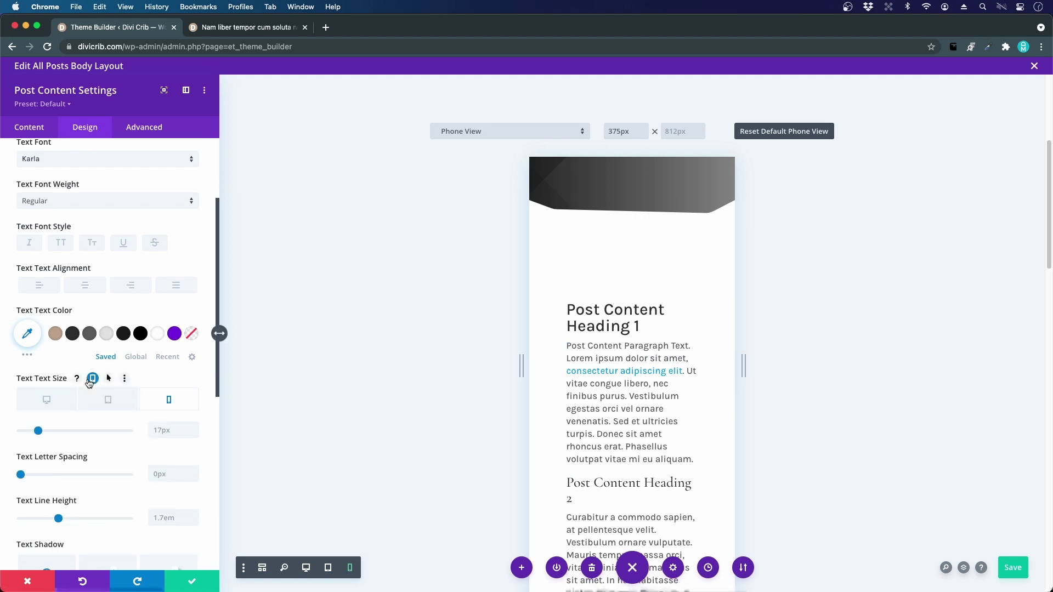
pyautogui.click(92, 379)
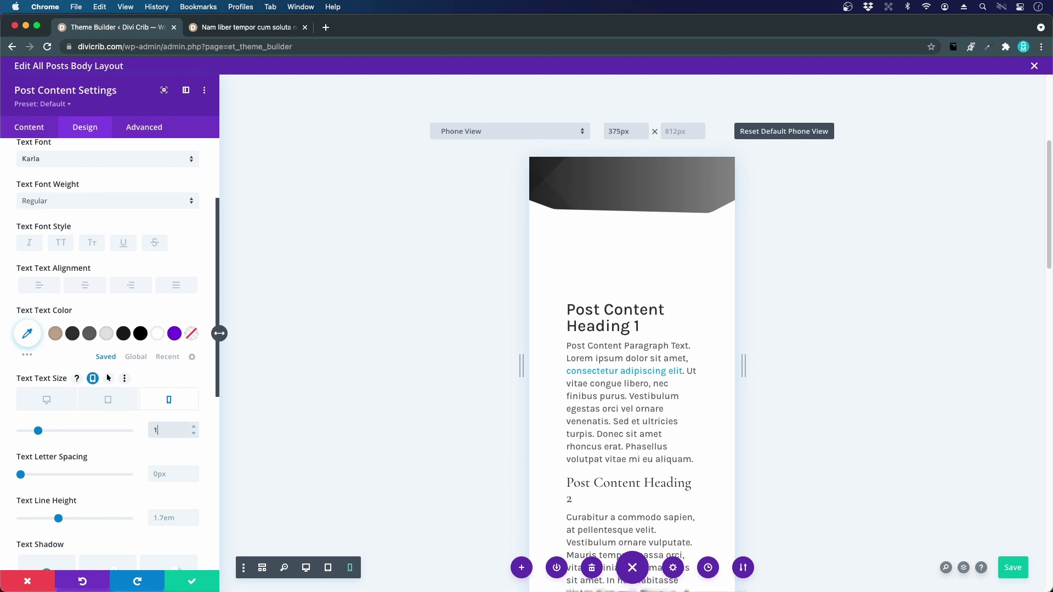
pyautogui.write('1')
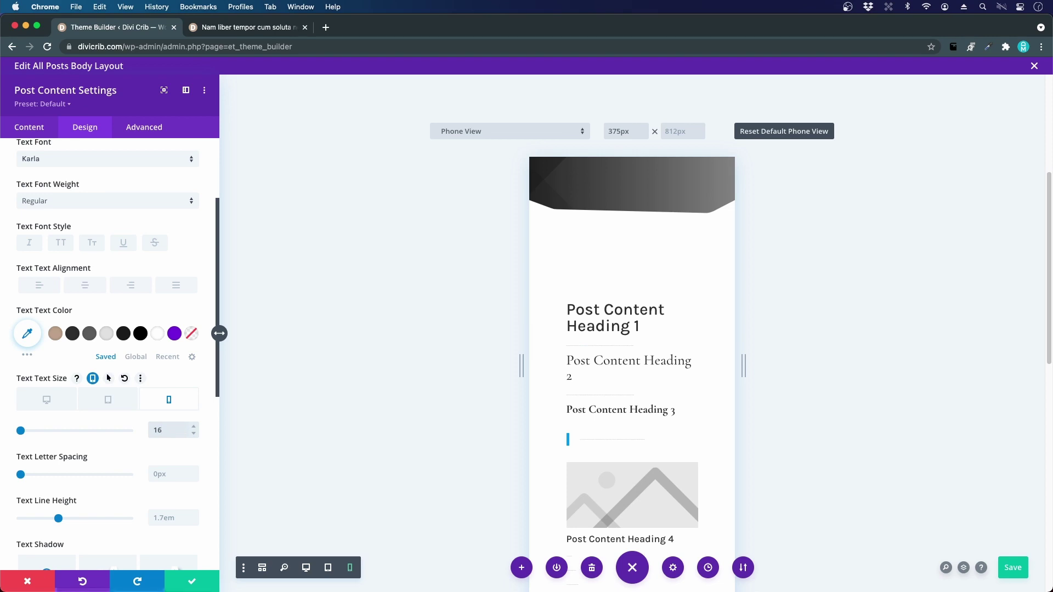
pyautogui.click(115, 404)
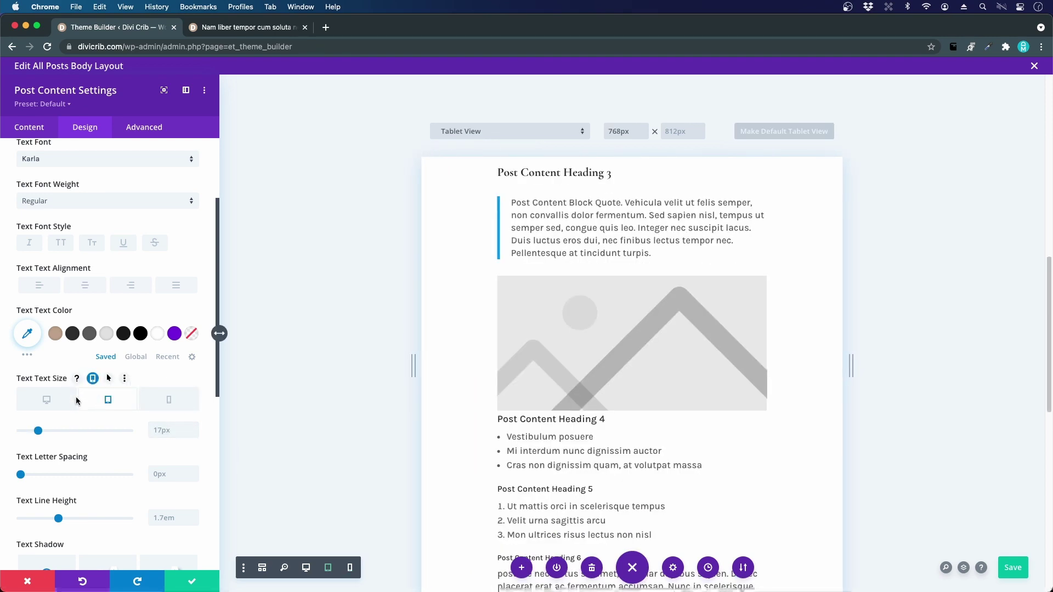
pyautogui.click(159, 399)
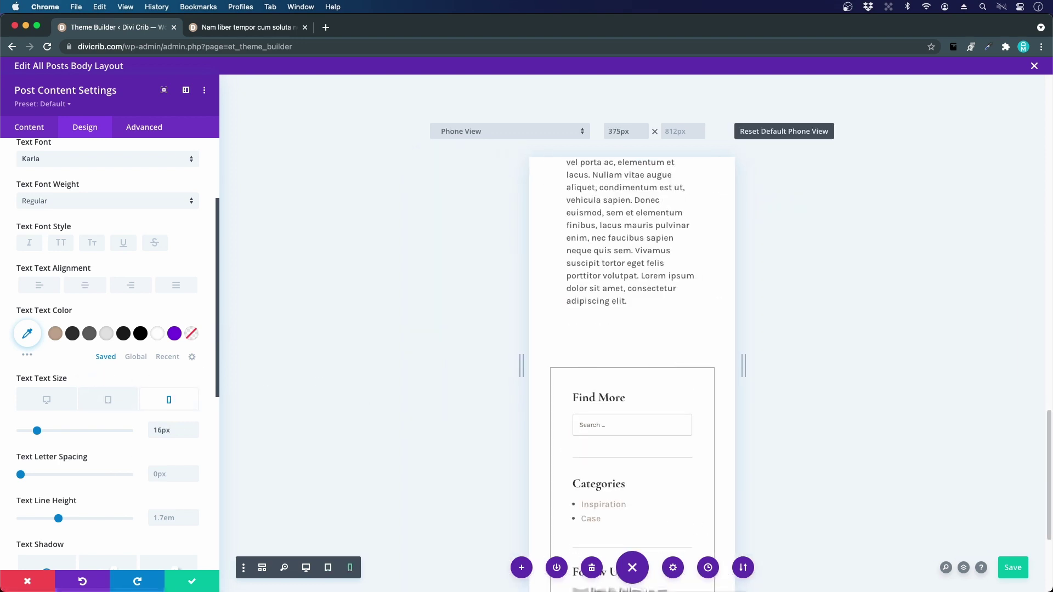
pyautogui.scroll(5, 646, 361)
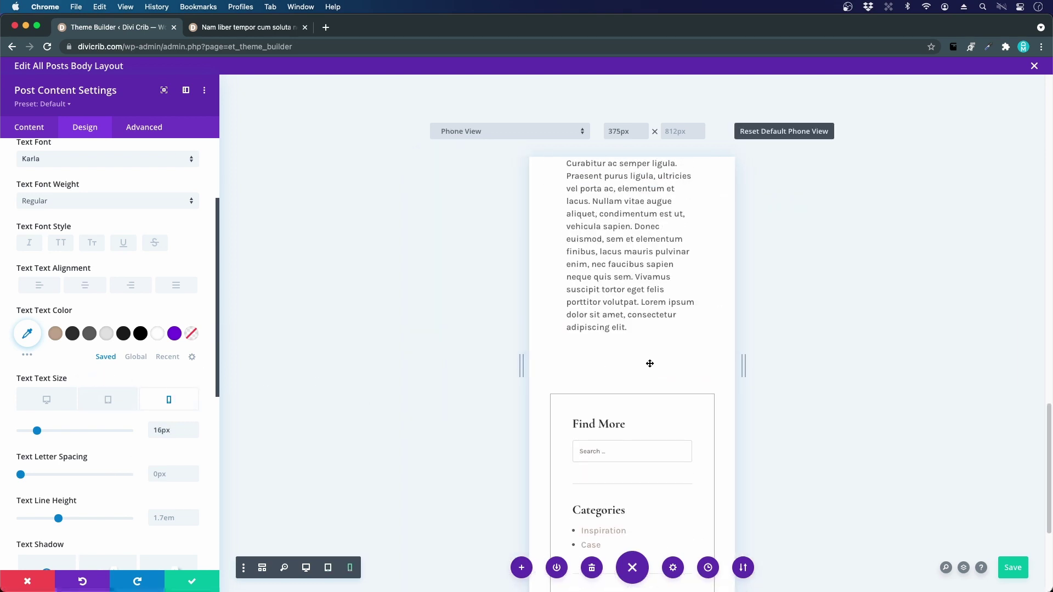
pyautogui.scroll(-7, 106, 197)
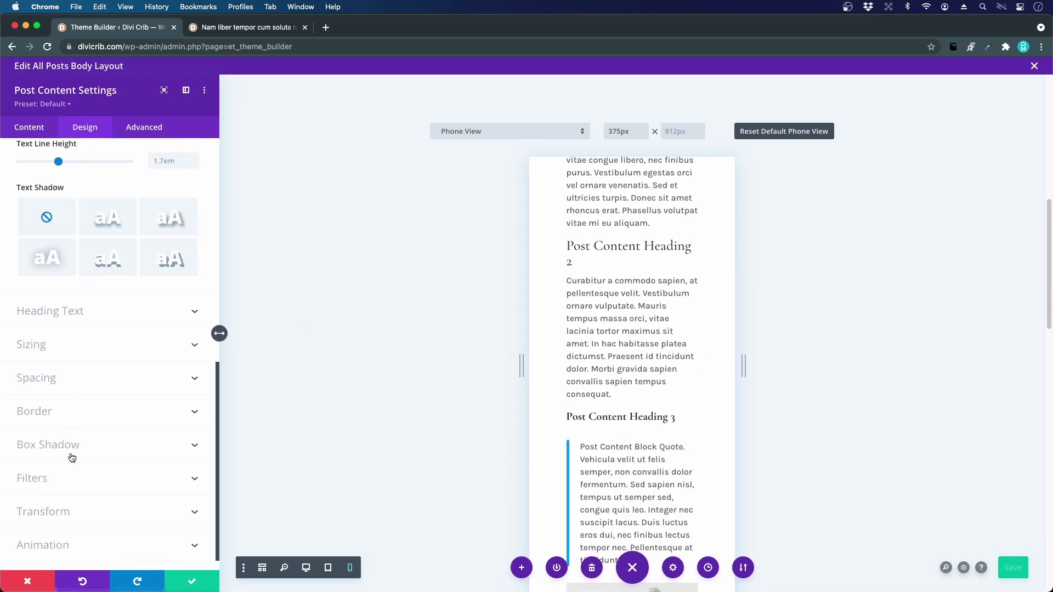
# Try 50px rounded corners on the post content images, and clear the value again.
pyautogui.scroll(10, 73, 457)
pyautogui.click(59, 186)
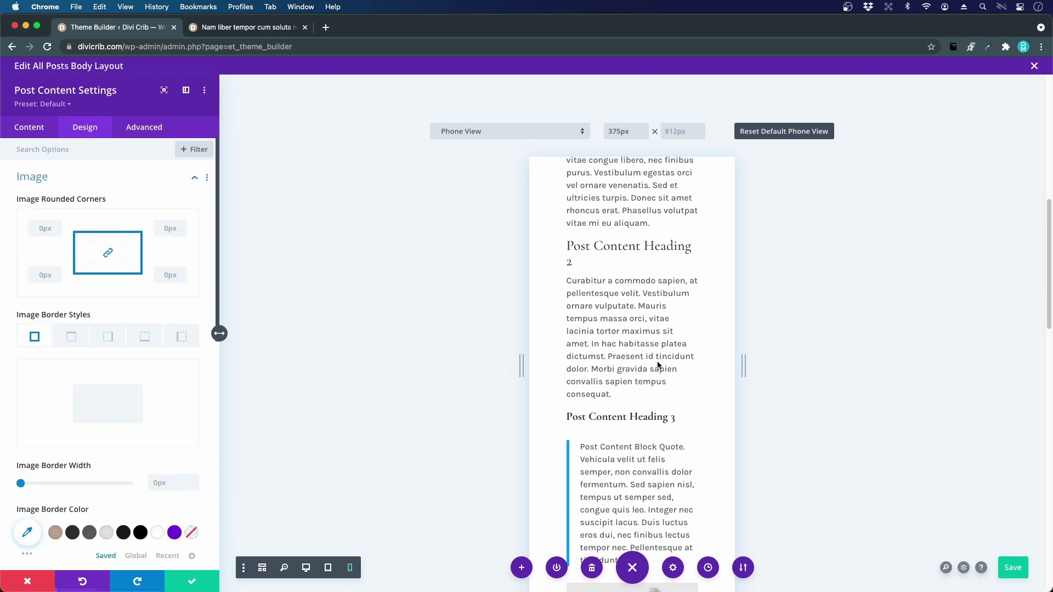
pyautogui.scroll(-8, 667, 360)
pyautogui.scroll(6, 669, 427)
pyautogui.scroll(-2, 670, 479)
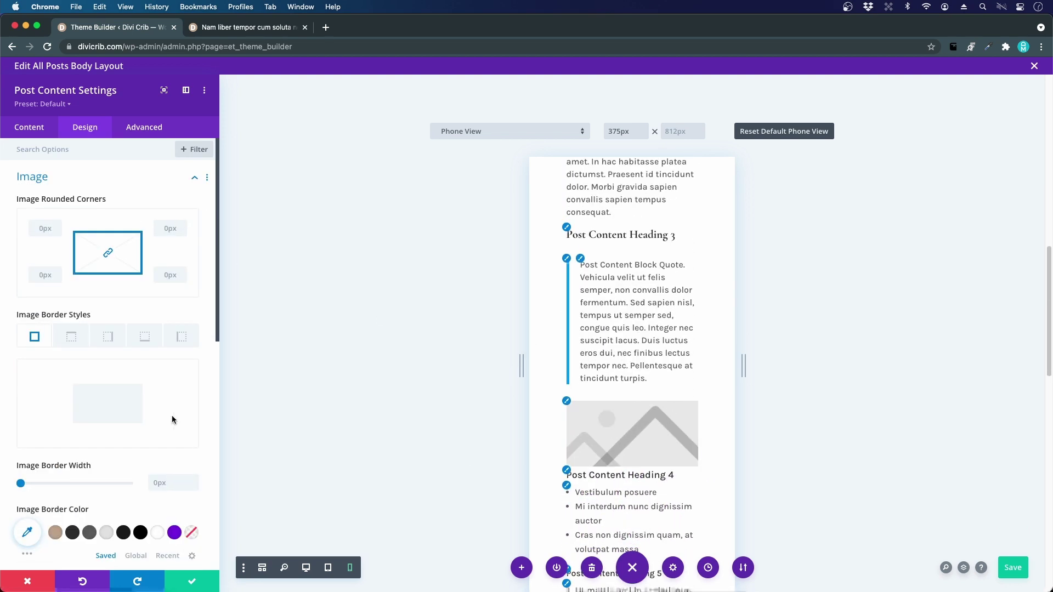
pyautogui.click(47, 230)
pyautogui.write('50')
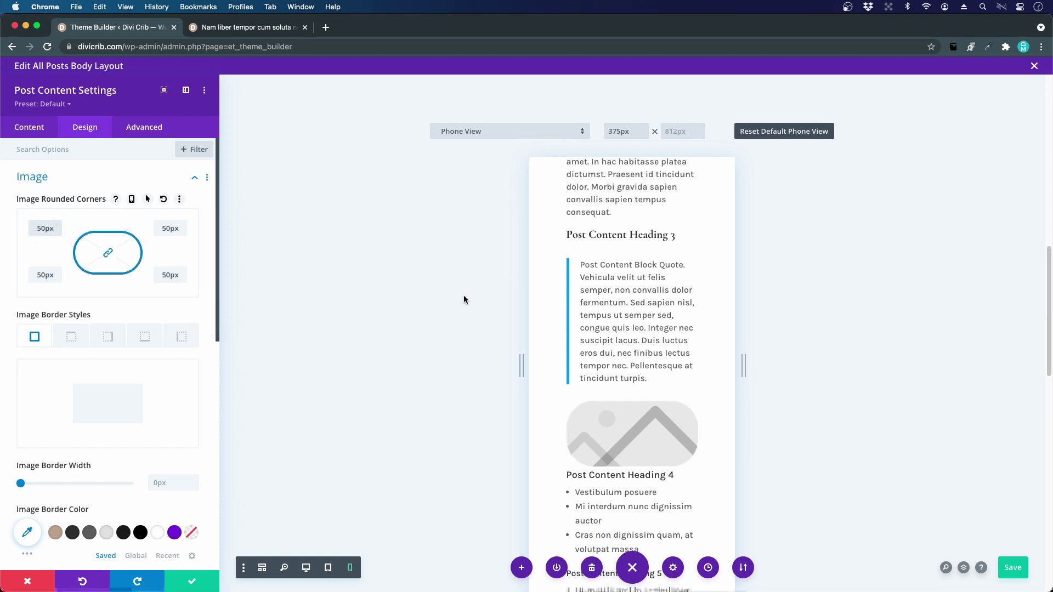
pyautogui.click(45, 228)
pyautogui.press('BackSpace')
pyautogui.press('BackSpace')
pyautogui.press('BackSpace')
pyautogui.press('BackSpace')
# Try the first box shadow preset on the post content images, and set the image shadow back to none.
pyautogui.scroll(-3, 42, 309)
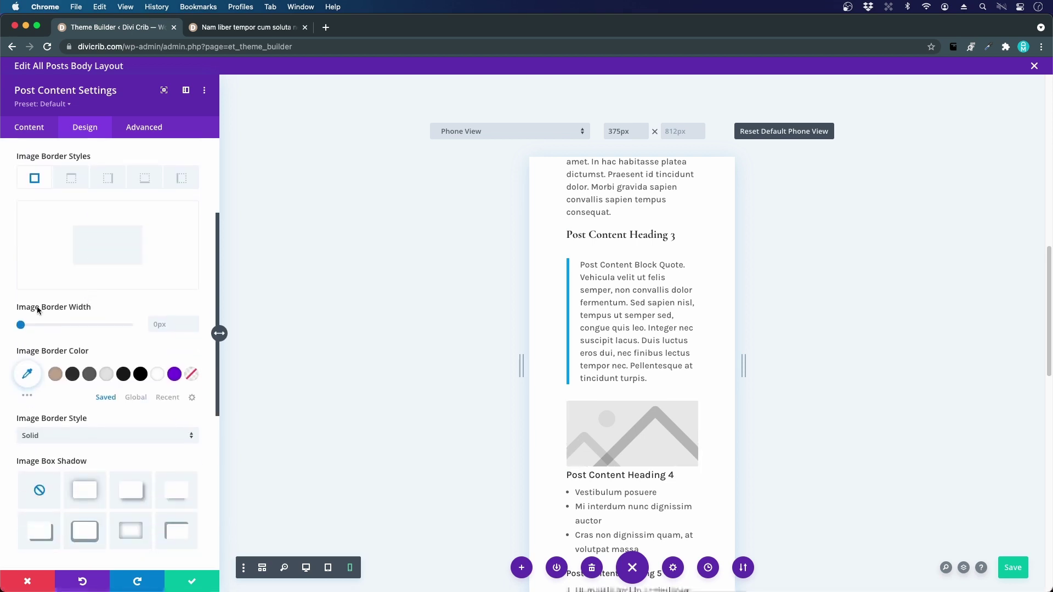
pyautogui.scroll(-3, 68, 330)
pyautogui.click(79, 404)
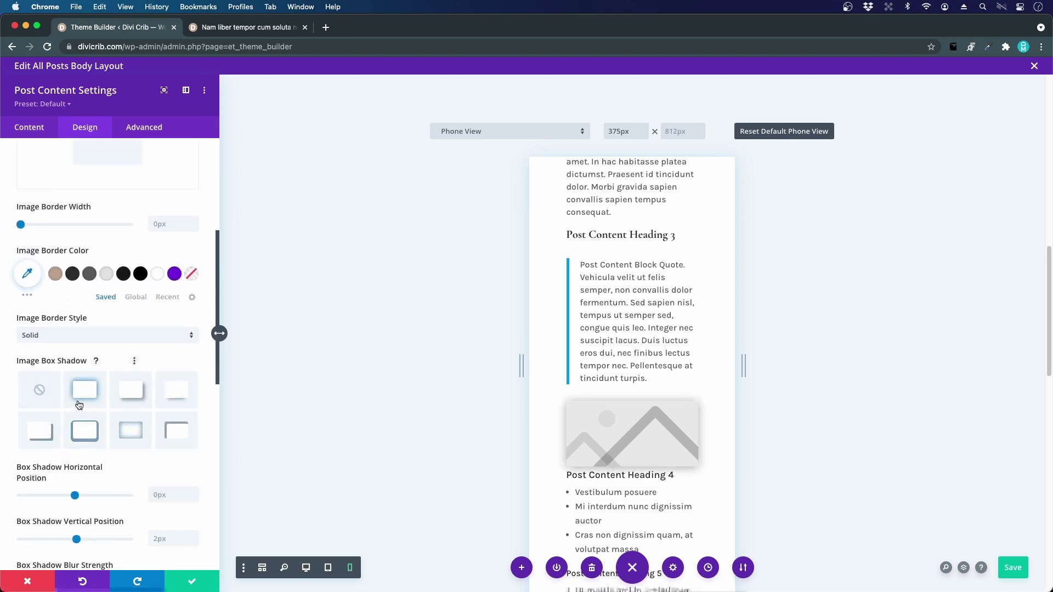
pyautogui.click(39, 390)
# Set the link text color of the post content to the saved tan #c2ab92.
pyautogui.scroll(-1, 587, 296)
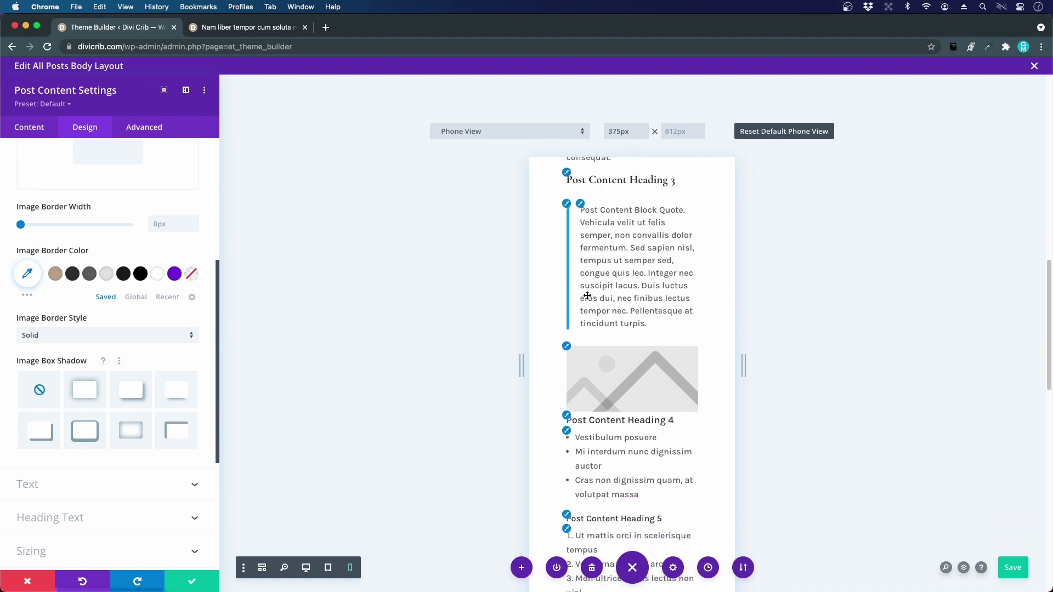
pyautogui.scroll(-4, 586, 296)
pyautogui.scroll(8, 587, 296)
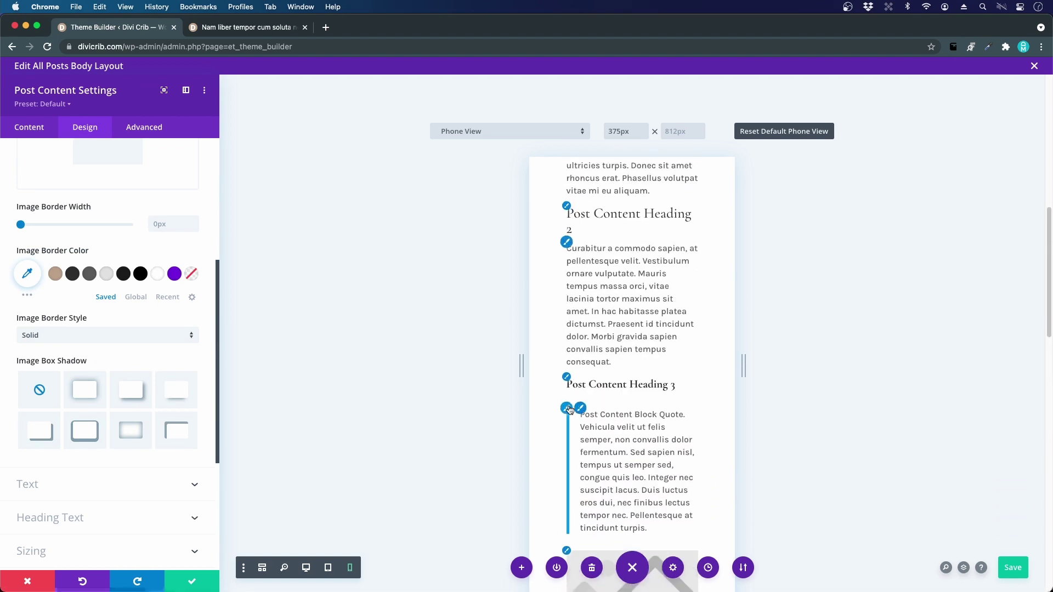
pyautogui.scroll(-1, 617, 435)
pyautogui.scroll(10, 582, 331)
pyautogui.scroll(-6, 592, 332)
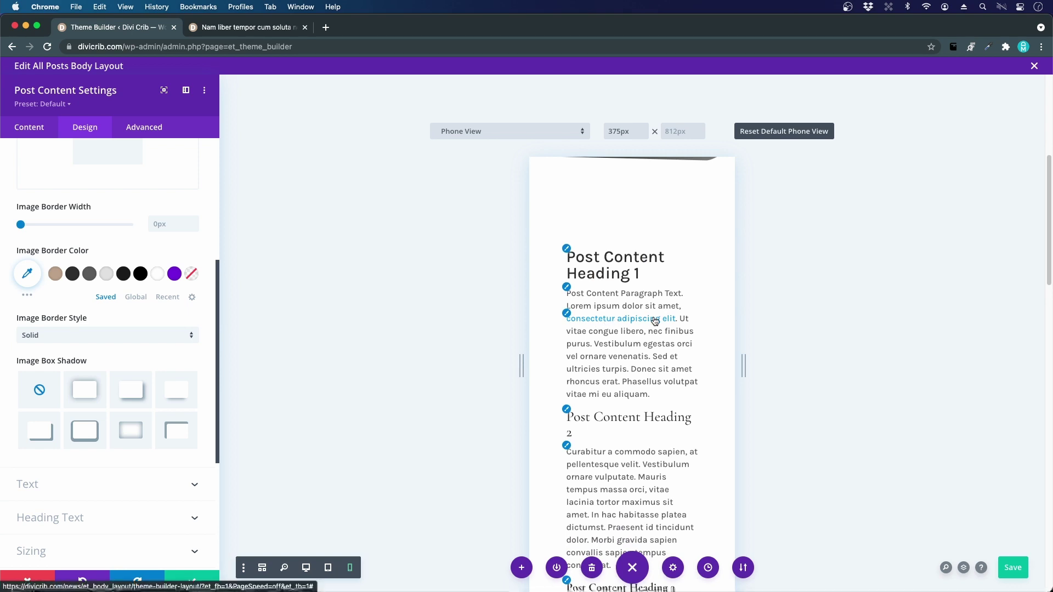
pyautogui.scroll(5, 90, 250)
pyautogui.click(43, 181)
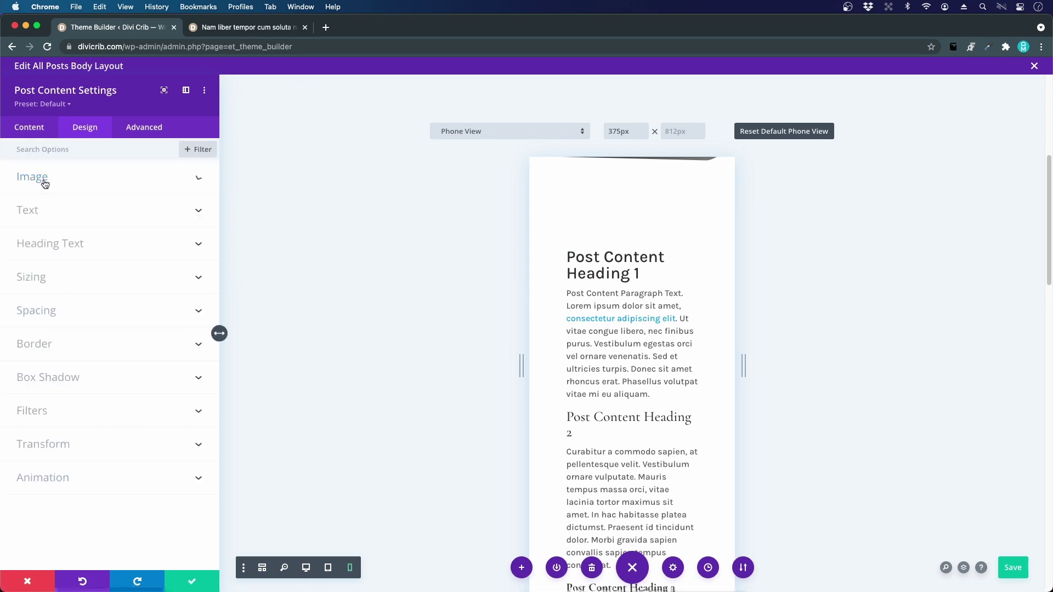
pyautogui.click(47, 209)
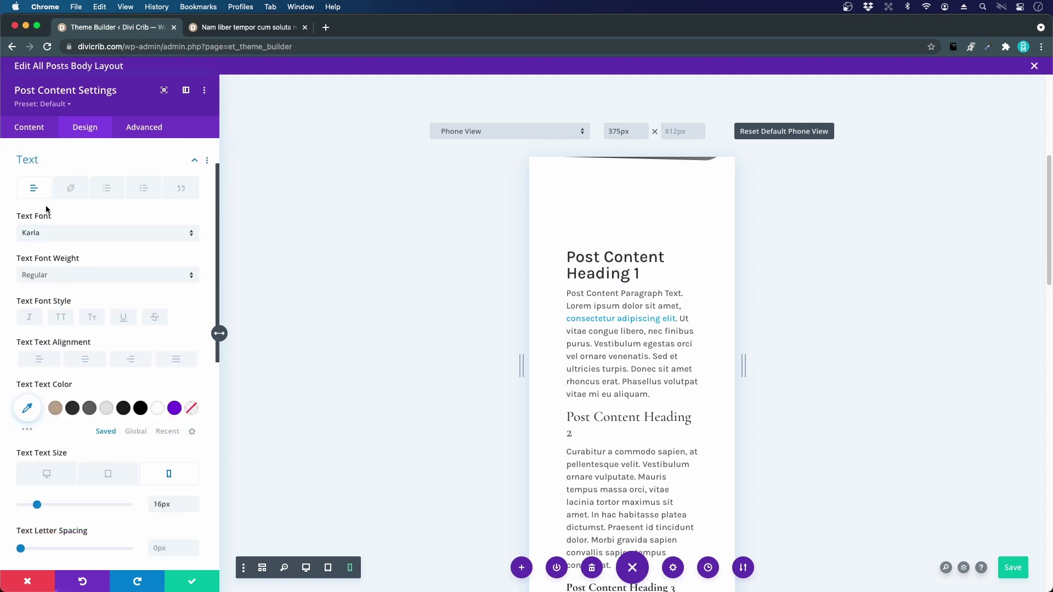
pyautogui.click(71, 184)
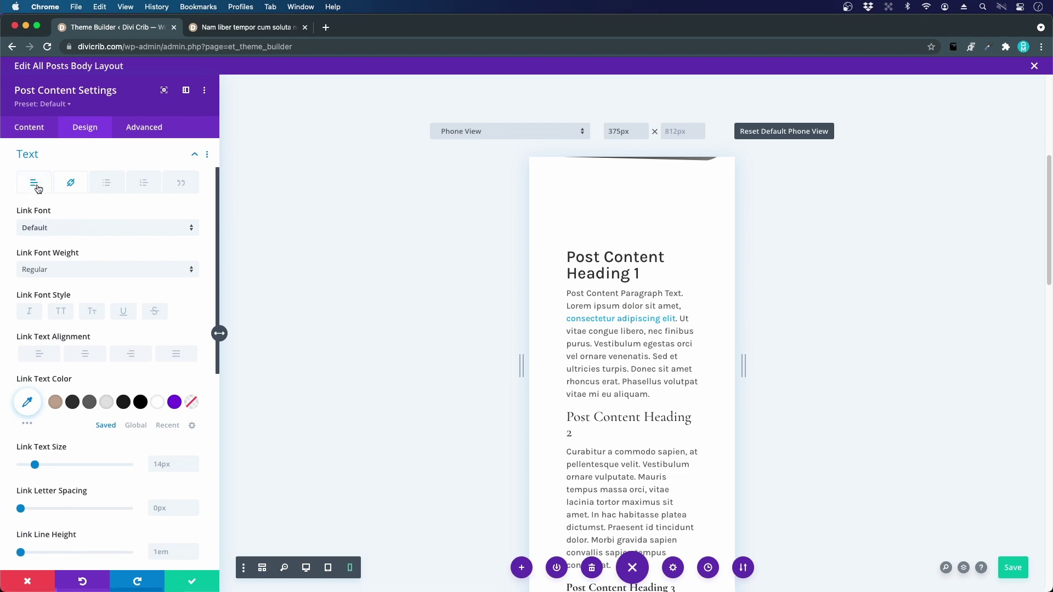
pyautogui.click(56, 404)
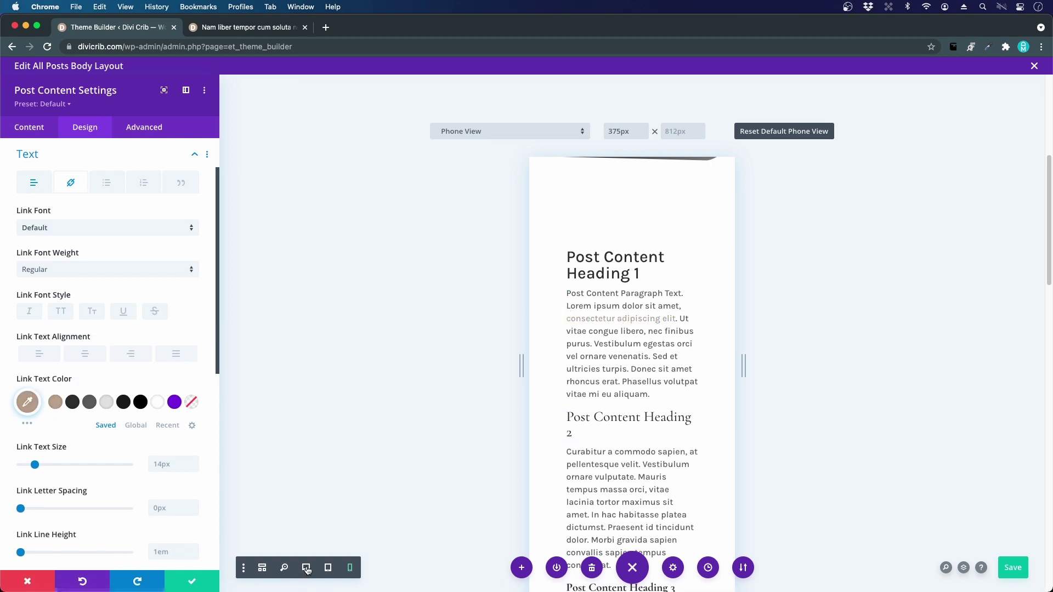
# Switch the layout preview to desktop view and look over the styled placeholder content.
pyautogui.scroll(-5, 637, 404)
pyautogui.press('super+shift+d')
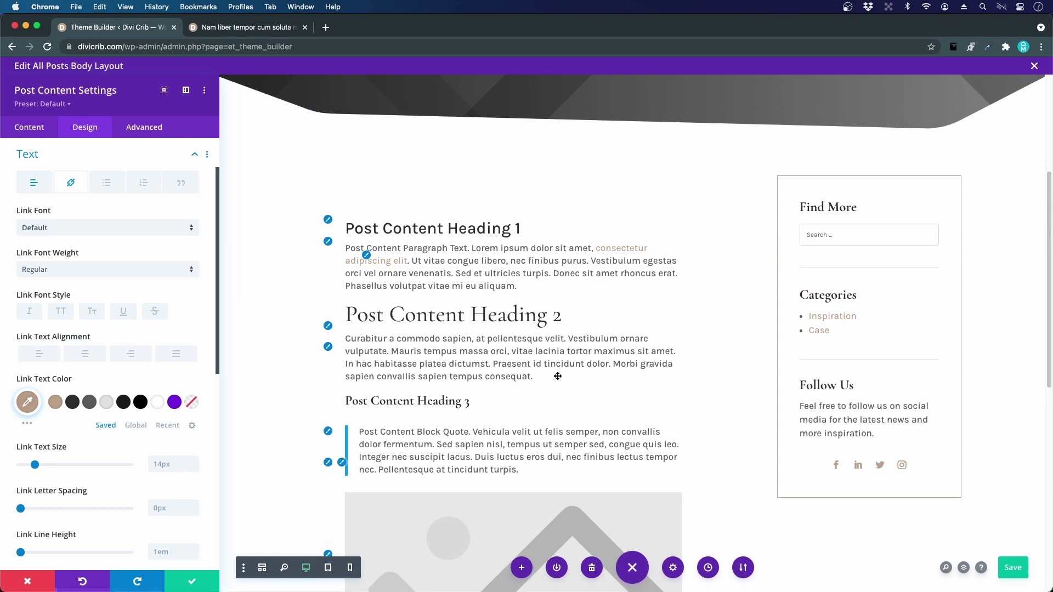
pyautogui.scroll(-2, 558, 376)
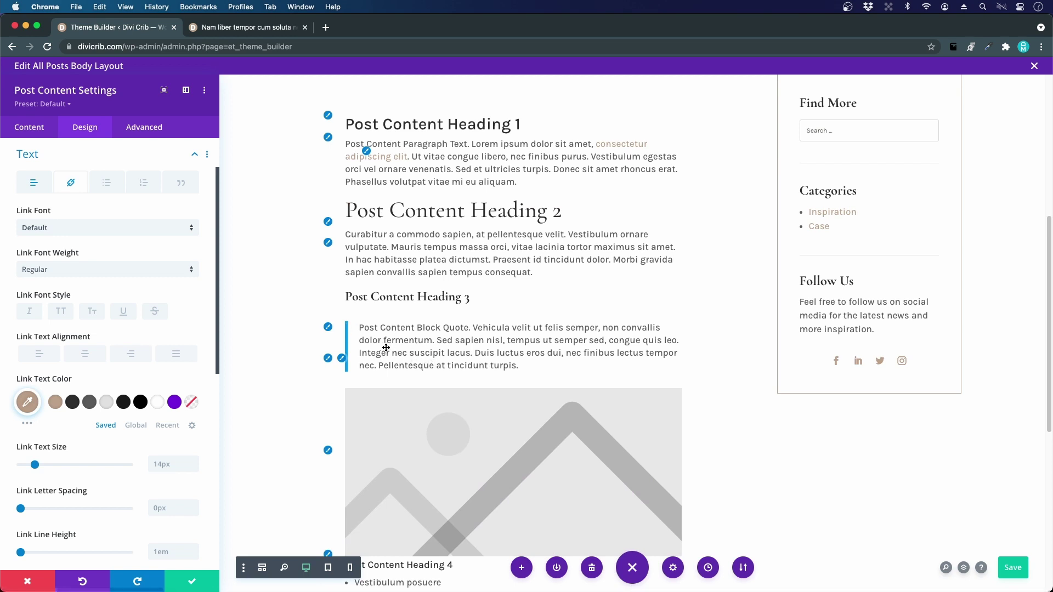
# Open the blockquote text options of the post content and try the saved tan #c2ab92 as text color.
pyautogui.click(182, 187)
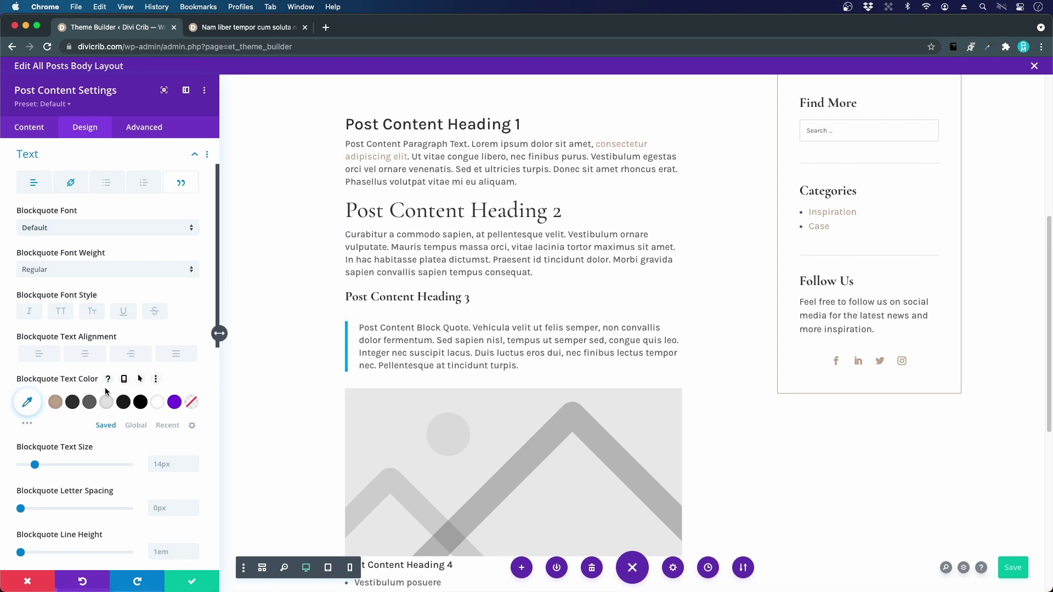
pyautogui.scroll(-3, 71, 392)
pyautogui.scroll(3, 71, 394)
pyautogui.scroll(2, 70, 395)
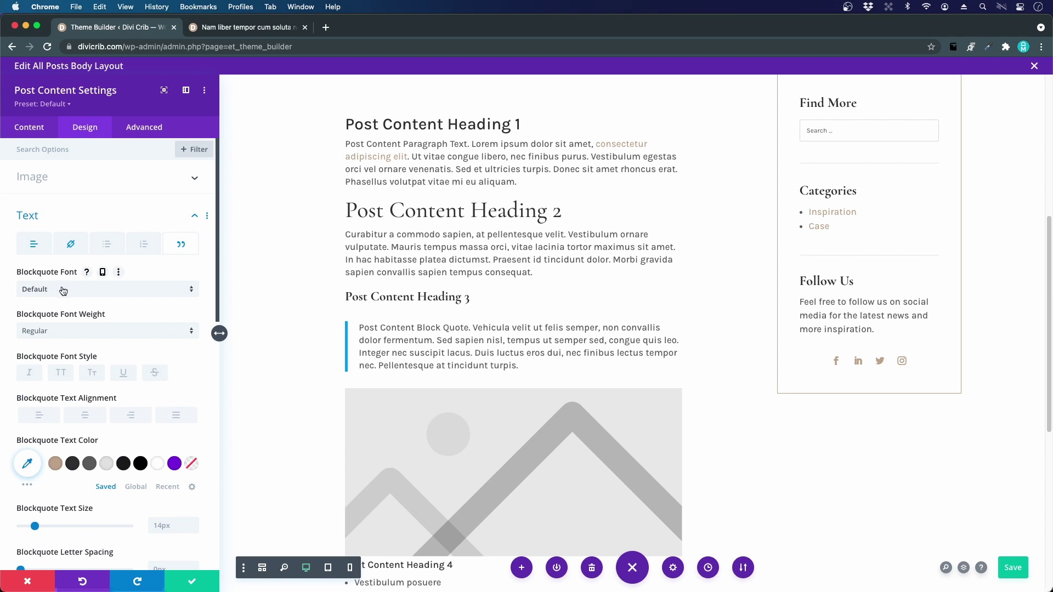
pyautogui.scroll(-1, 58, 378)
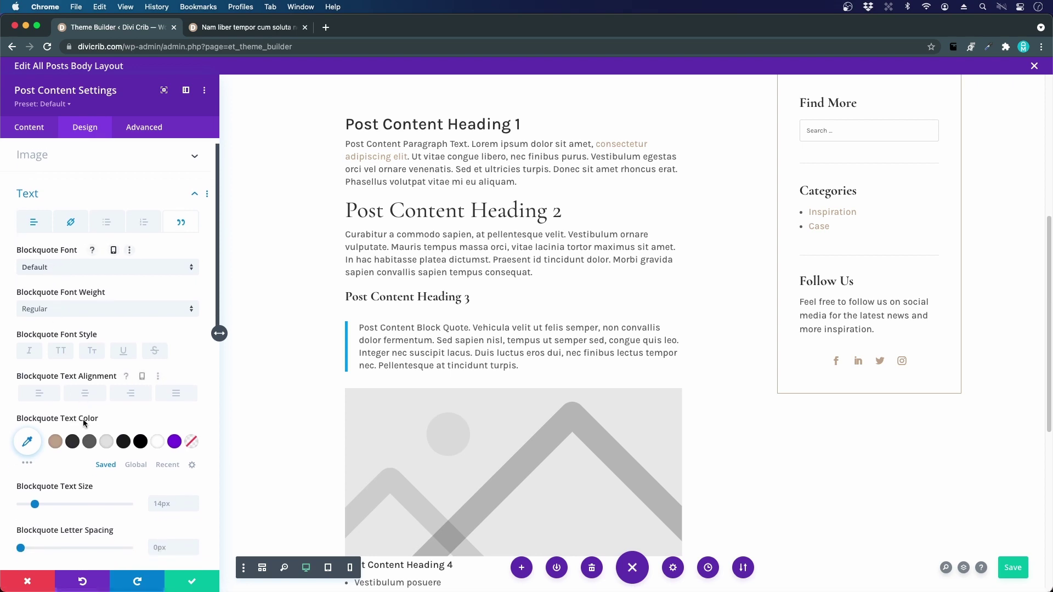
pyautogui.click(55, 439)
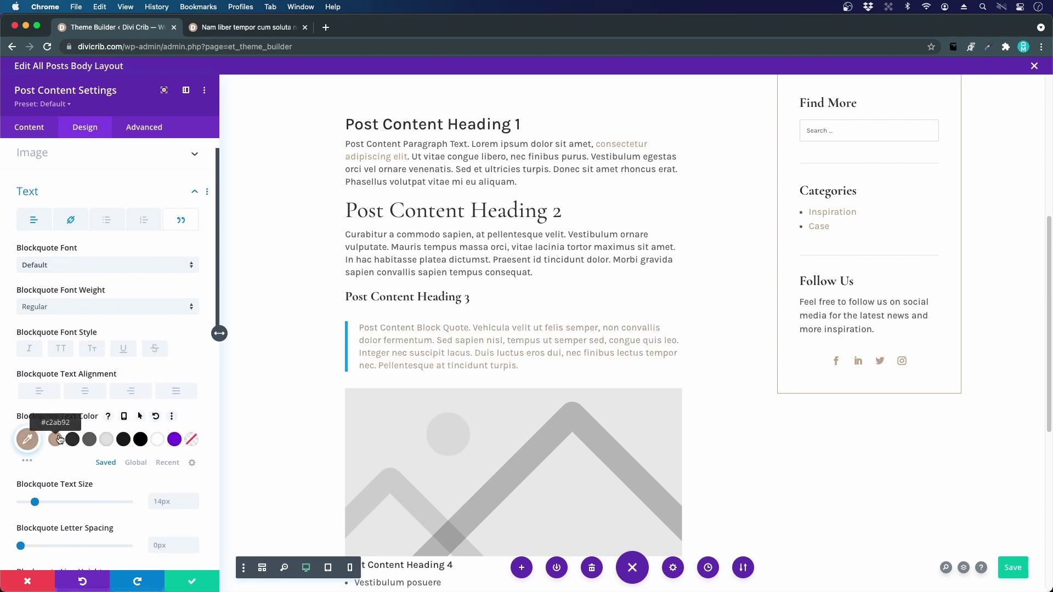
# Set the blockquote border color to the saved tan #c2ab92.
pyautogui.scroll(-10, 59, 438)
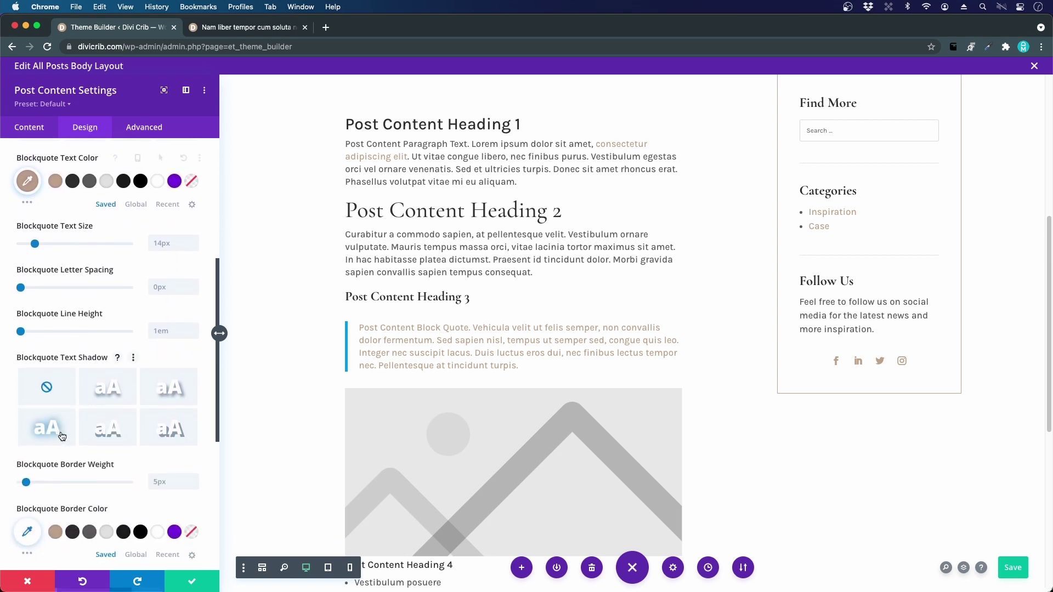
pyautogui.scroll(-1, 125, 369)
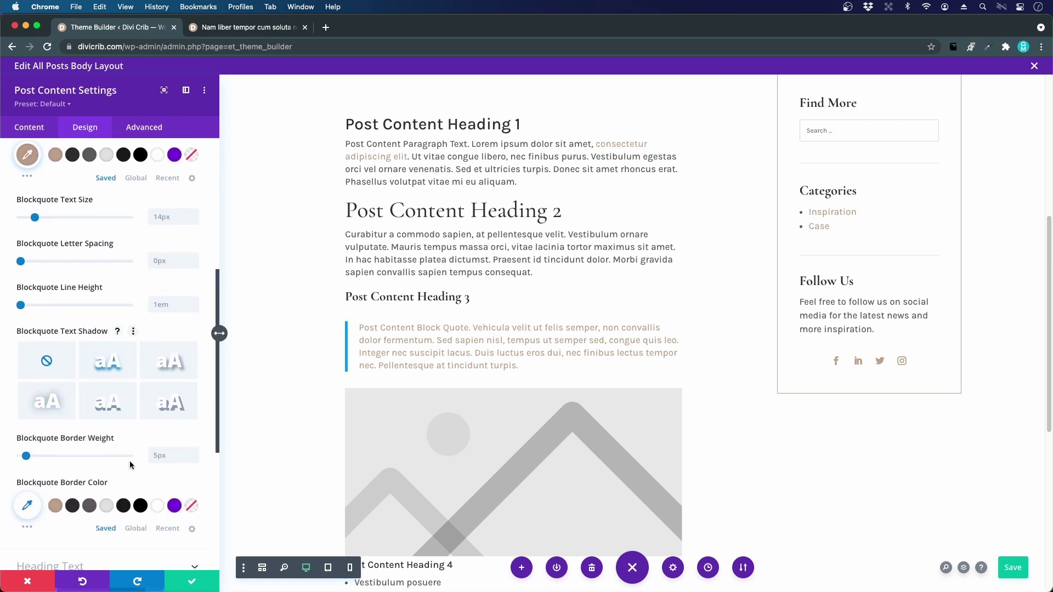
pyautogui.click(55, 505)
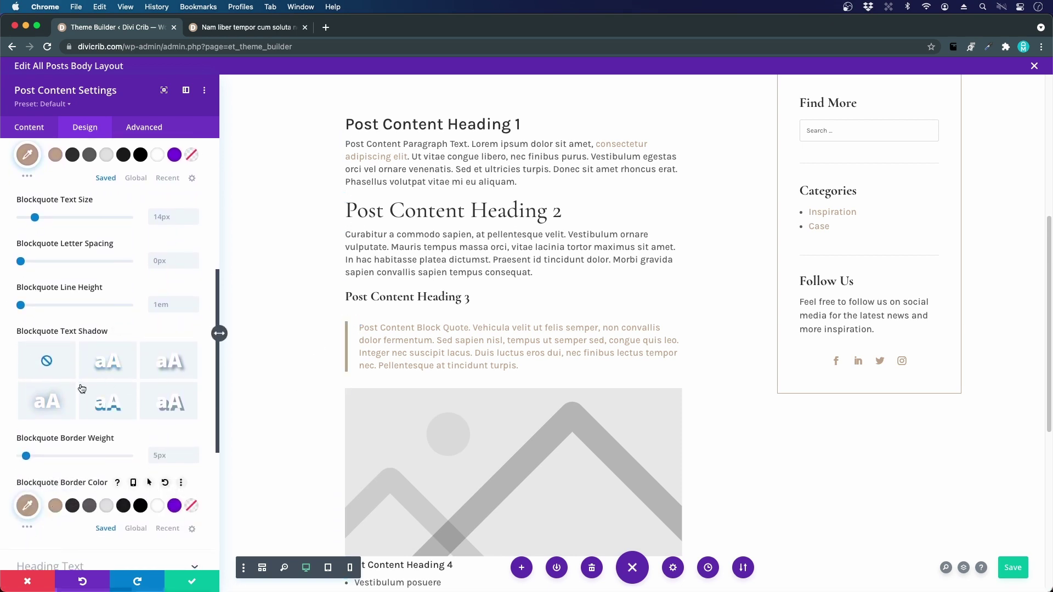
# Set the blockquote text color to the saved dark gray #666666.
pyautogui.scroll(2, 80, 388)
pyautogui.scroll(3, 80, 387)
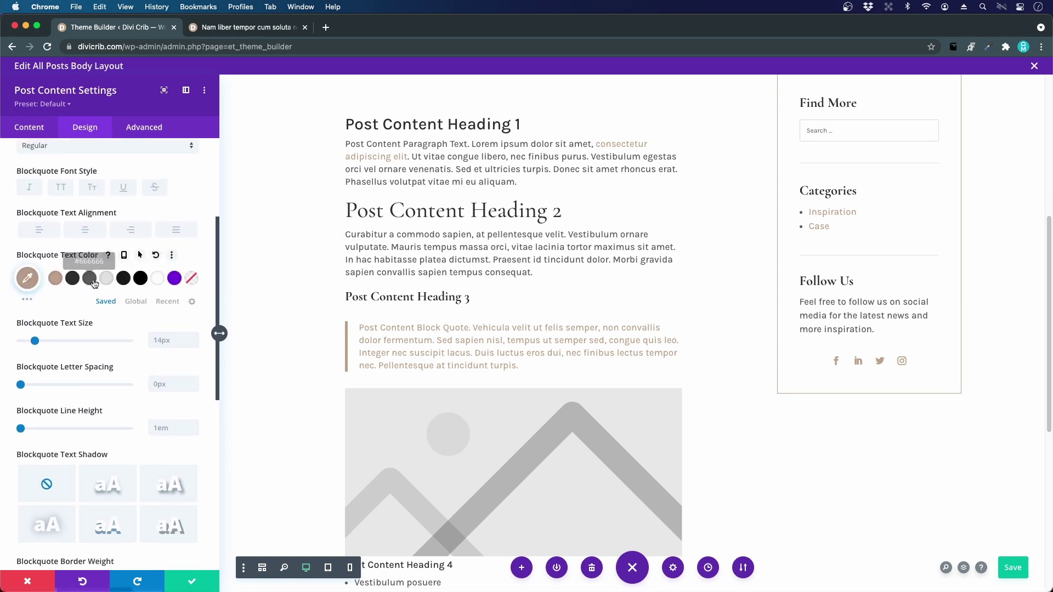
pyautogui.click(94, 282)
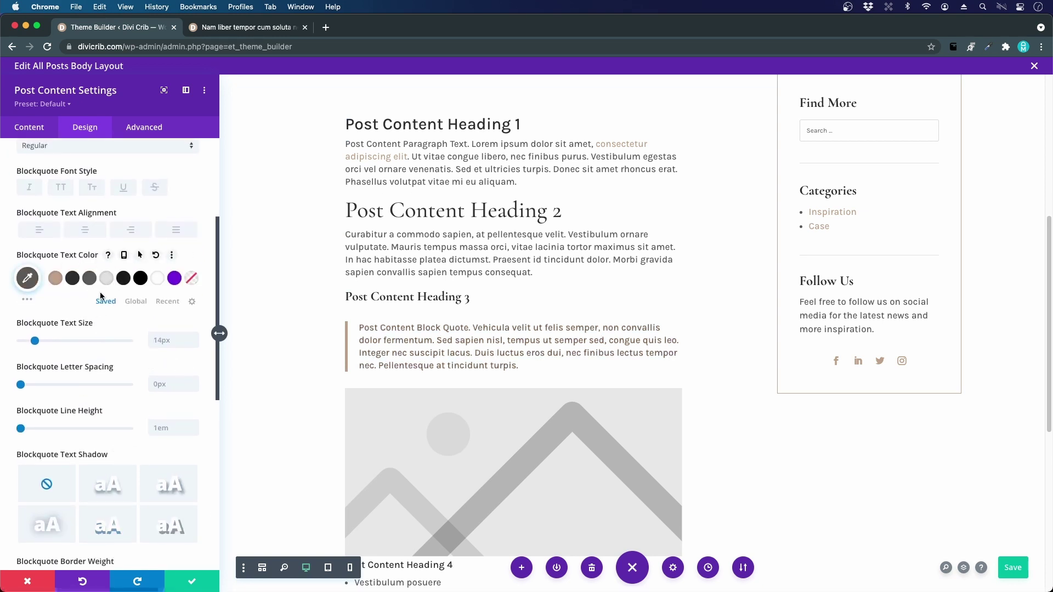
# Make the blockquote text italic and set its text size to 18px.
pyautogui.click(30, 189)
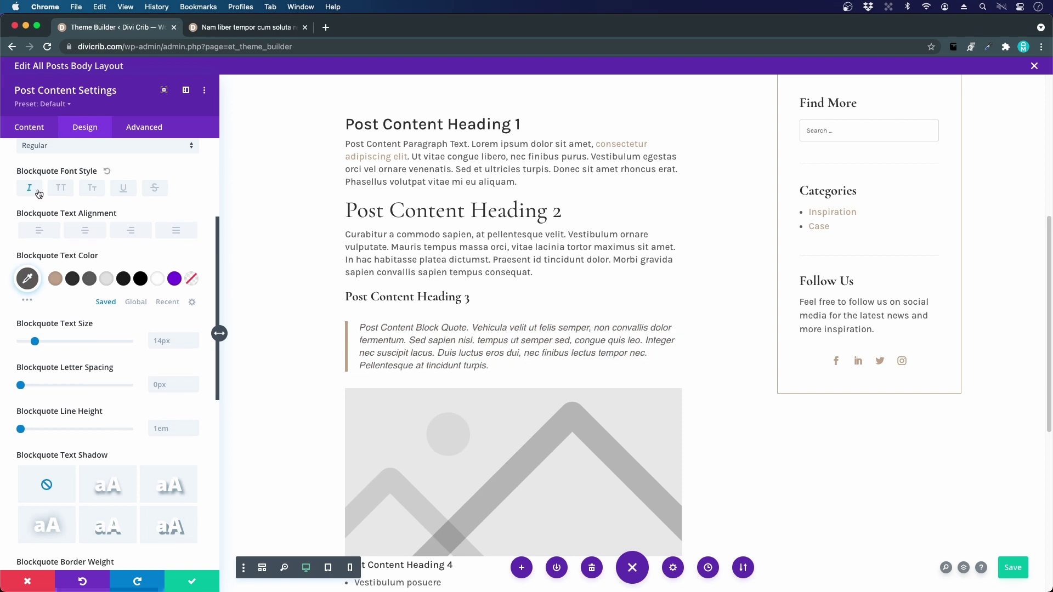
pyautogui.click(177, 344)
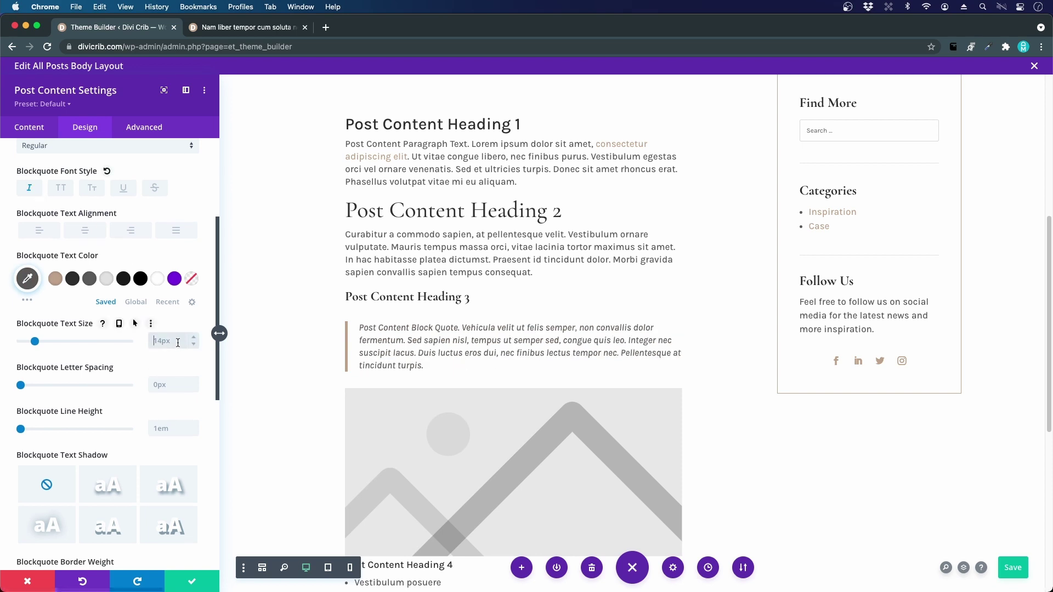
pyautogui.write('18px')
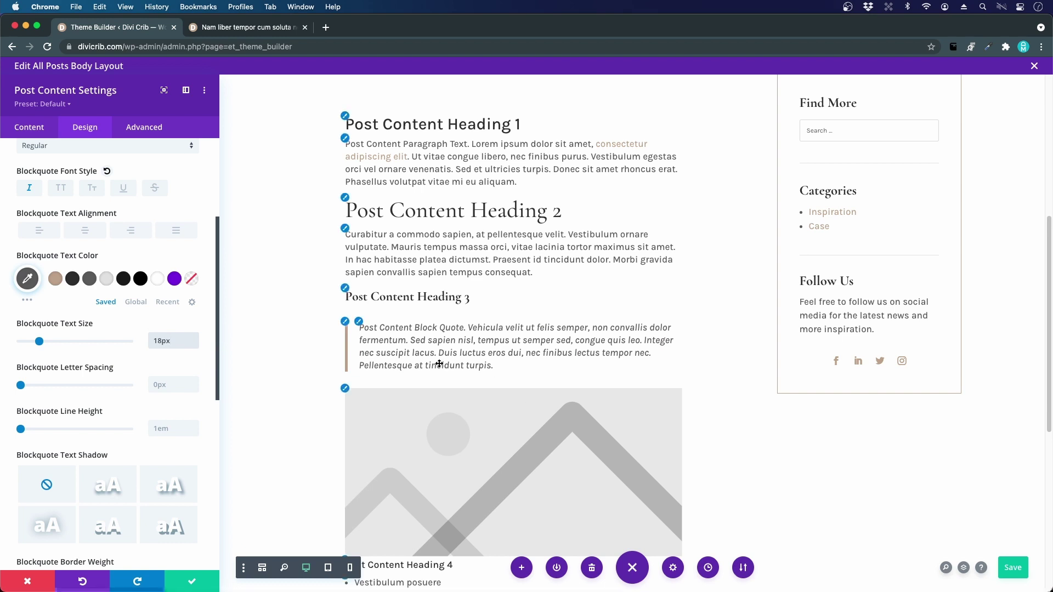
# Try the saved tan as the unordered list text color, undo it, and set the unordered list style type to Square.
pyautogui.scroll(-5, 565, 356)
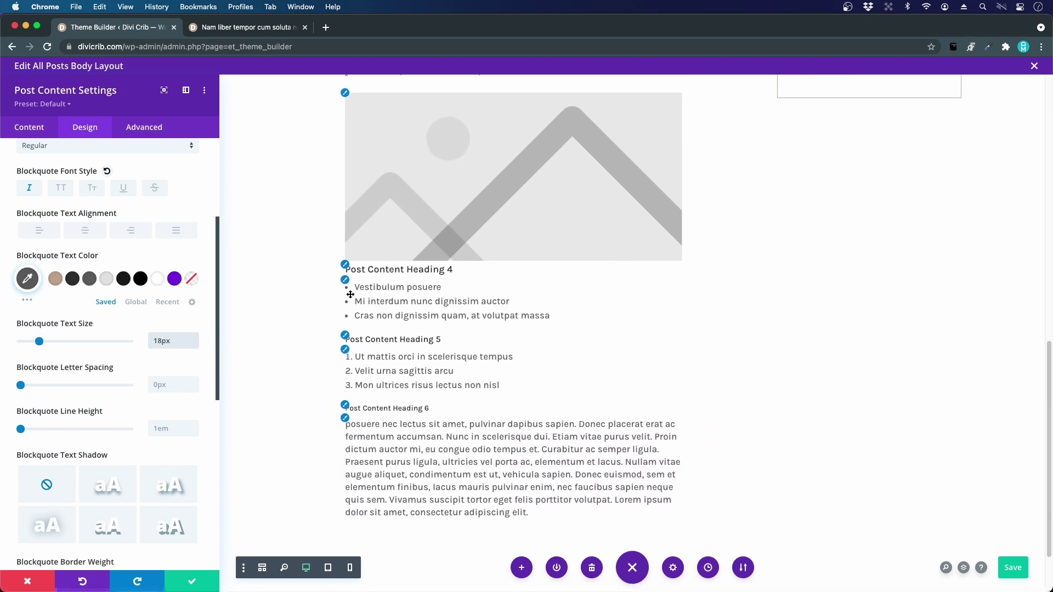
pyautogui.click(347, 283)
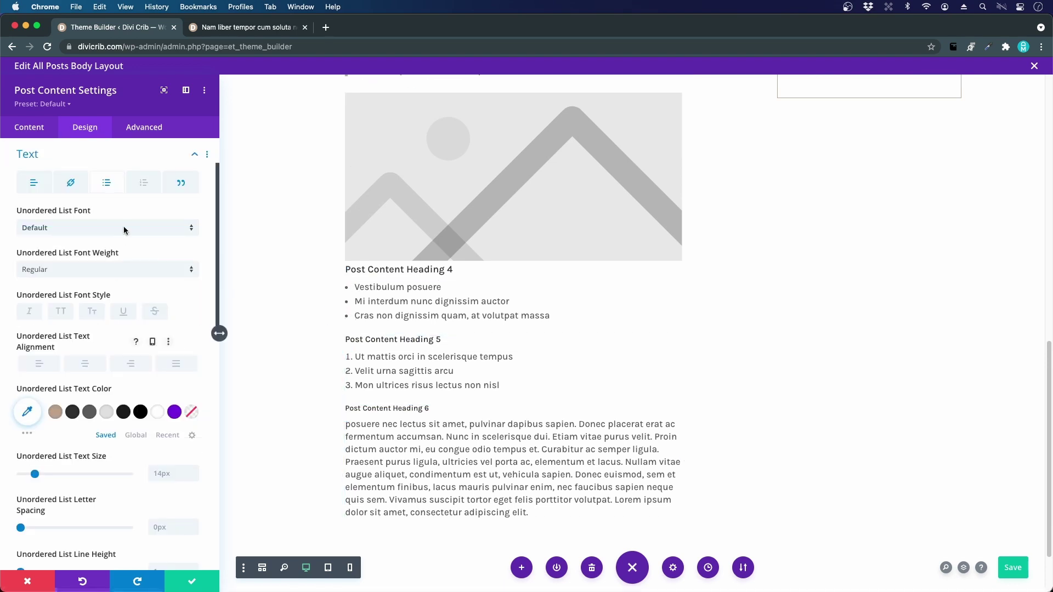
pyautogui.click(60, 415)
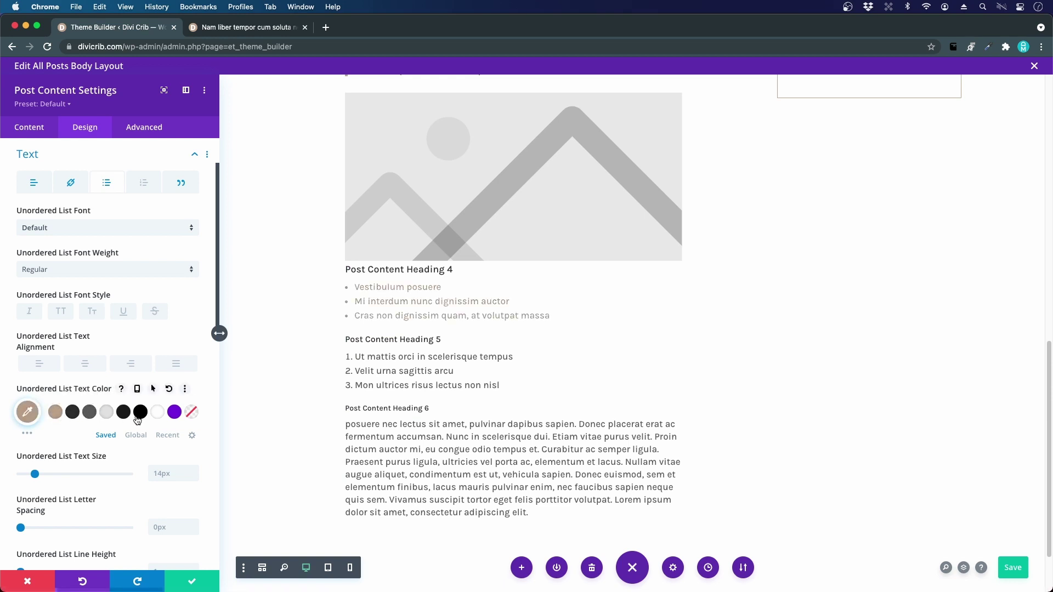
pyautogui.press('super+z')
pyautogui.scroll(-10, 140, 426)
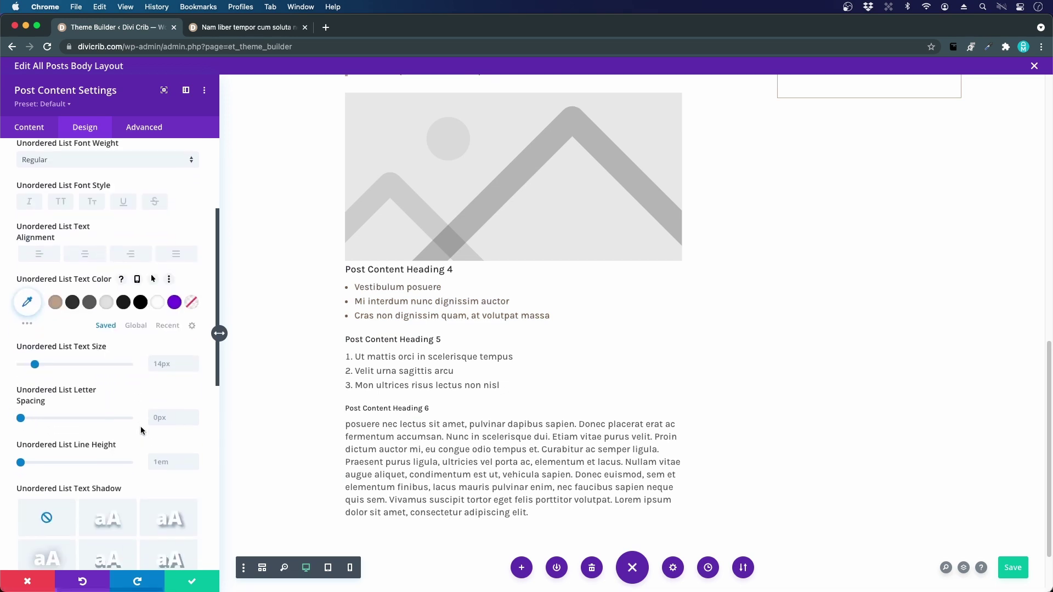
pyautogui.click(51, 411)
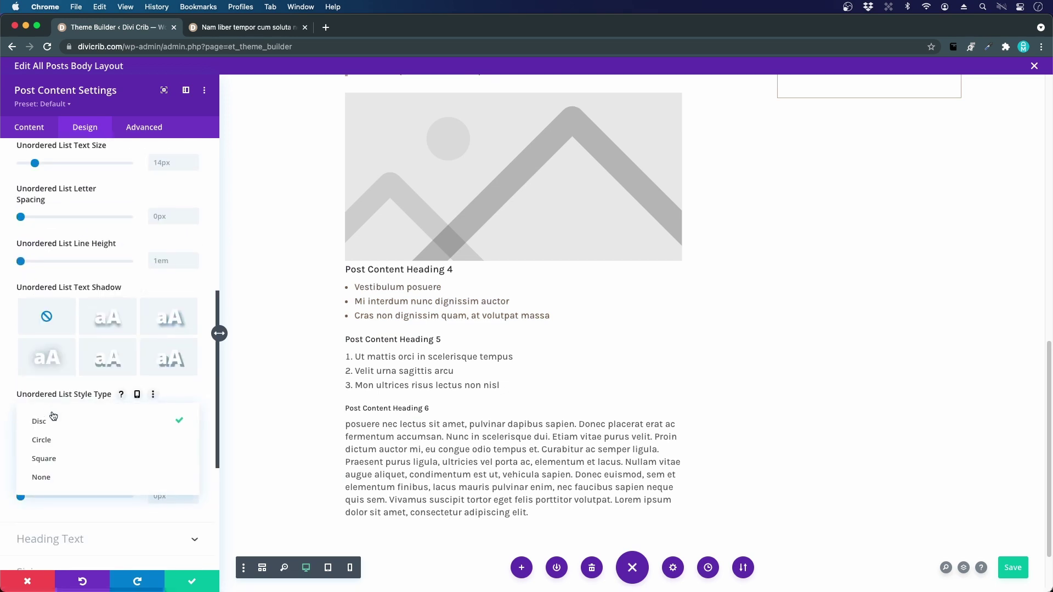
pyautogui.click(65, 458)
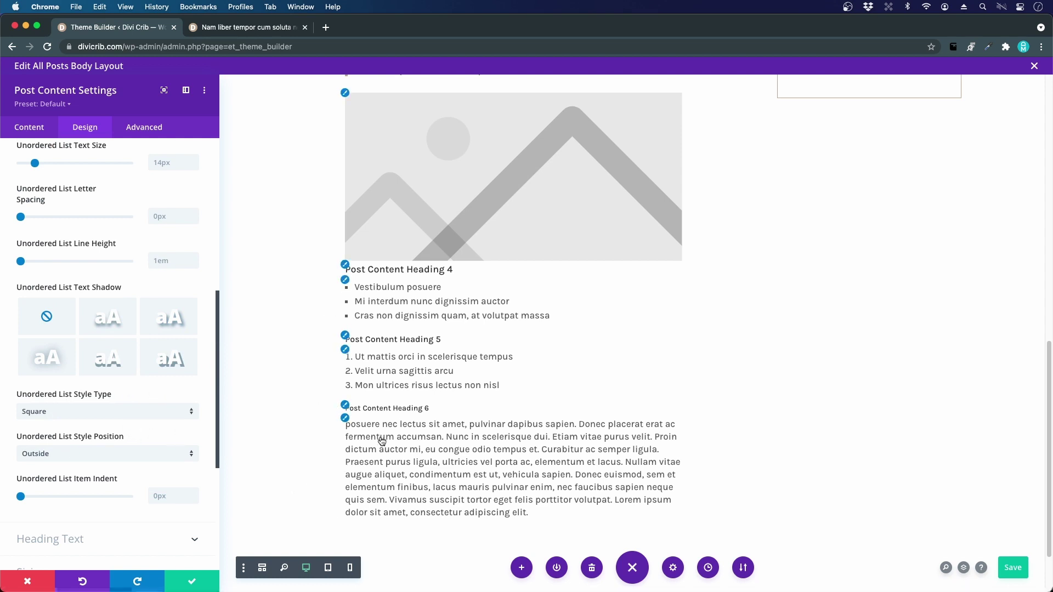
# Look over the template layout and the Related Content section of the reference blog post in the other browser tab.
pyautogui.scroll(10, 378, 443)
pyautogui.scroll(-5, 110, 317)
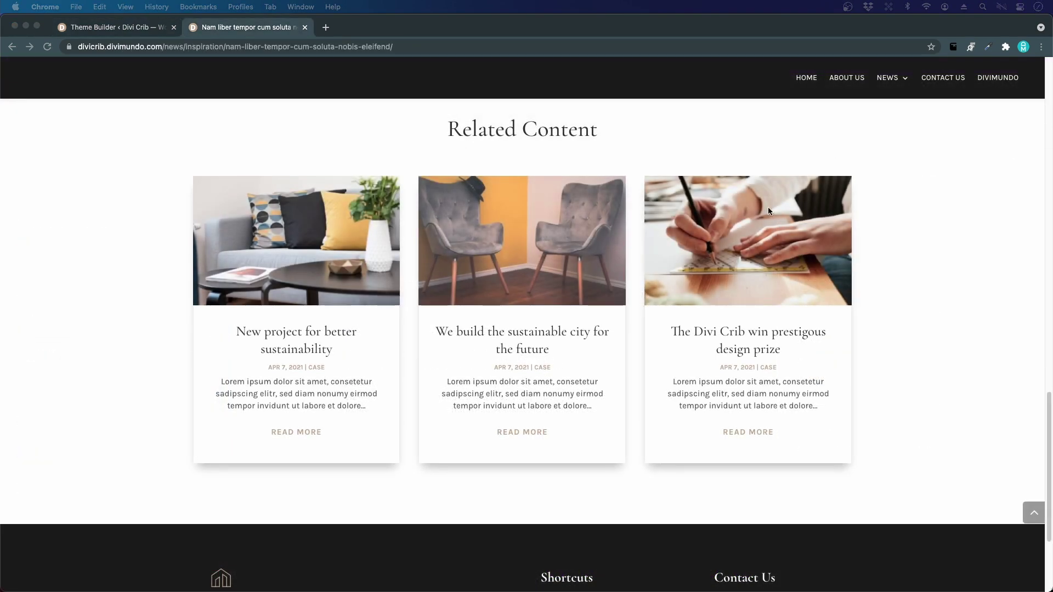
pyautogui.click(295, 154)
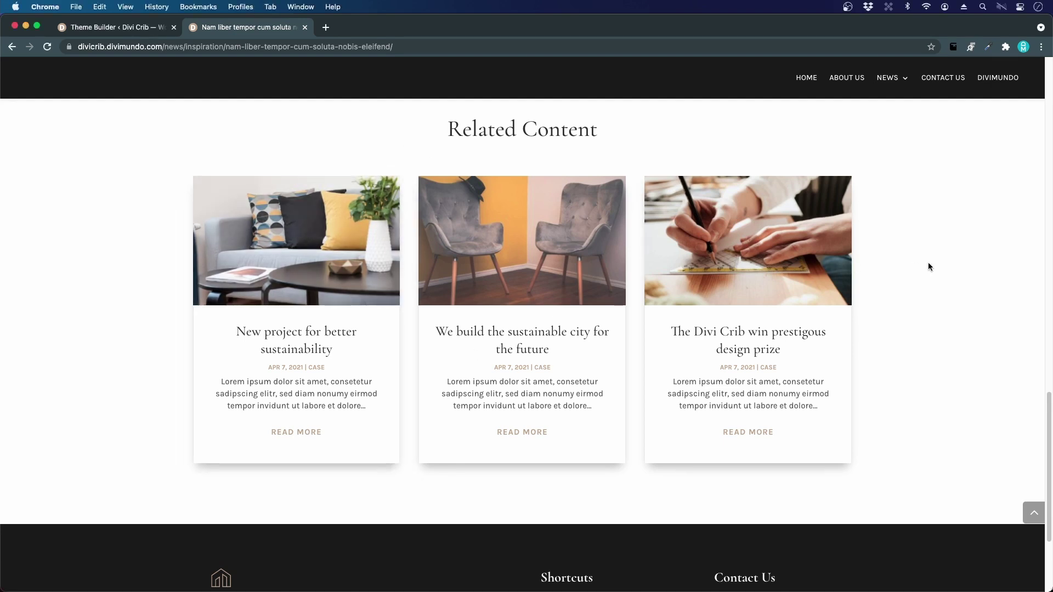
# Back in the Theme Builder, add a single-column row below the post content and insert a Blog module in it.
pyautogui.click(93, 29)
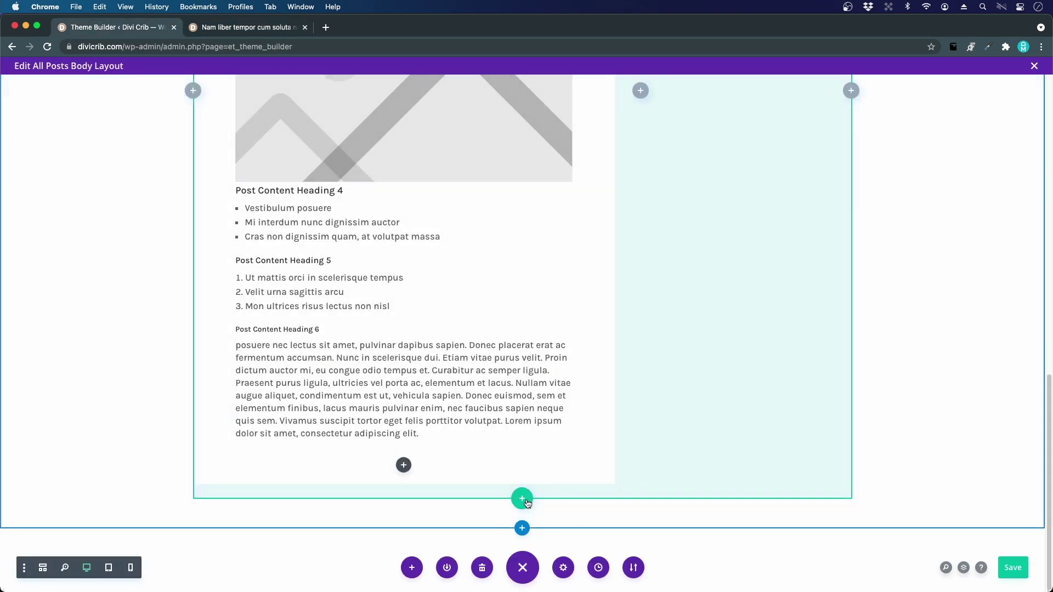
pyautogui.click(524, 500)
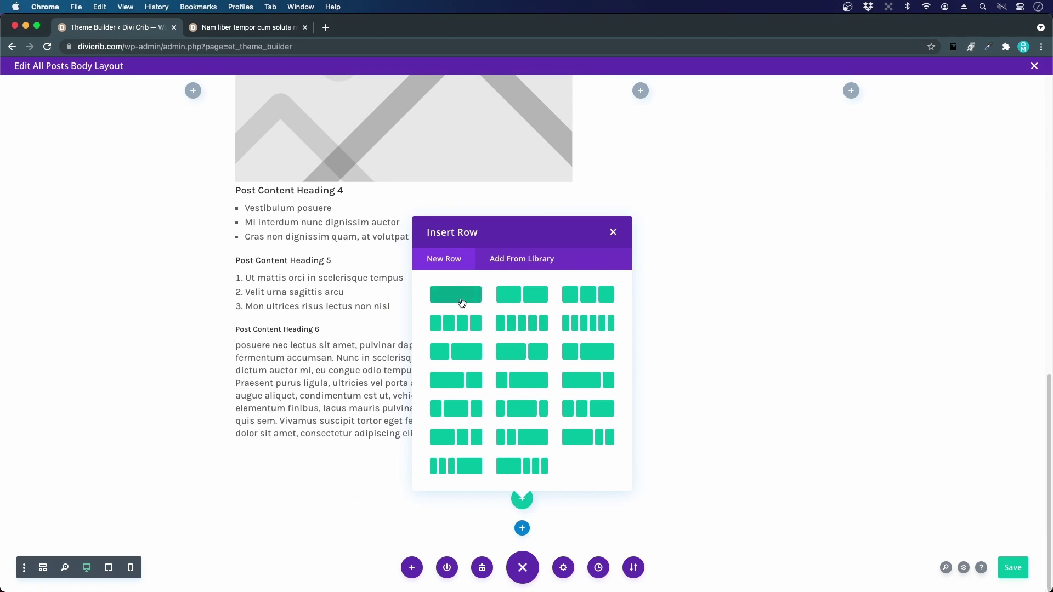
pyautogui.click(462, 305)
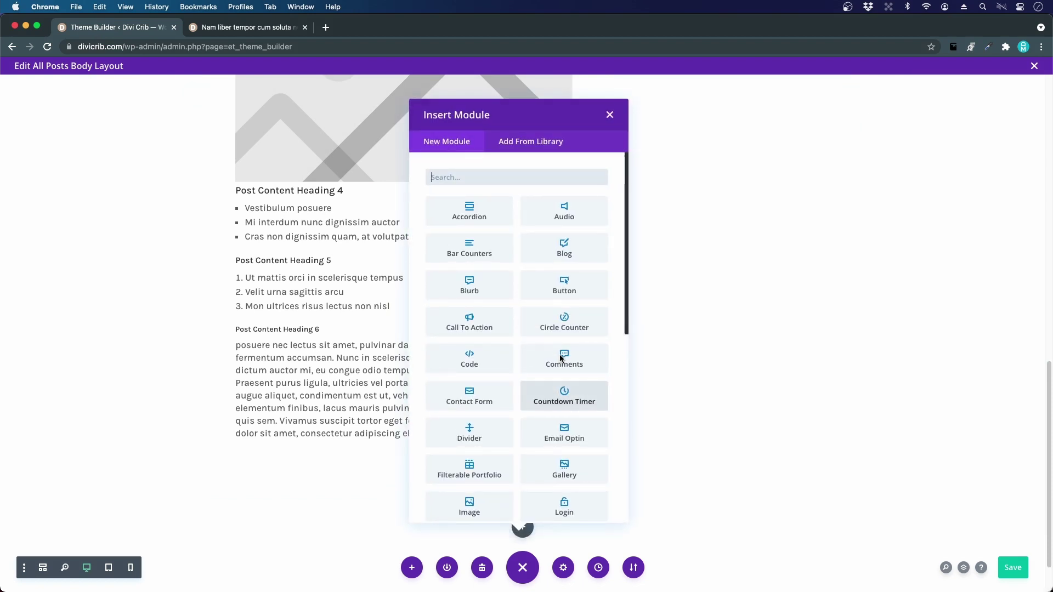
pyautogui.write('blog')
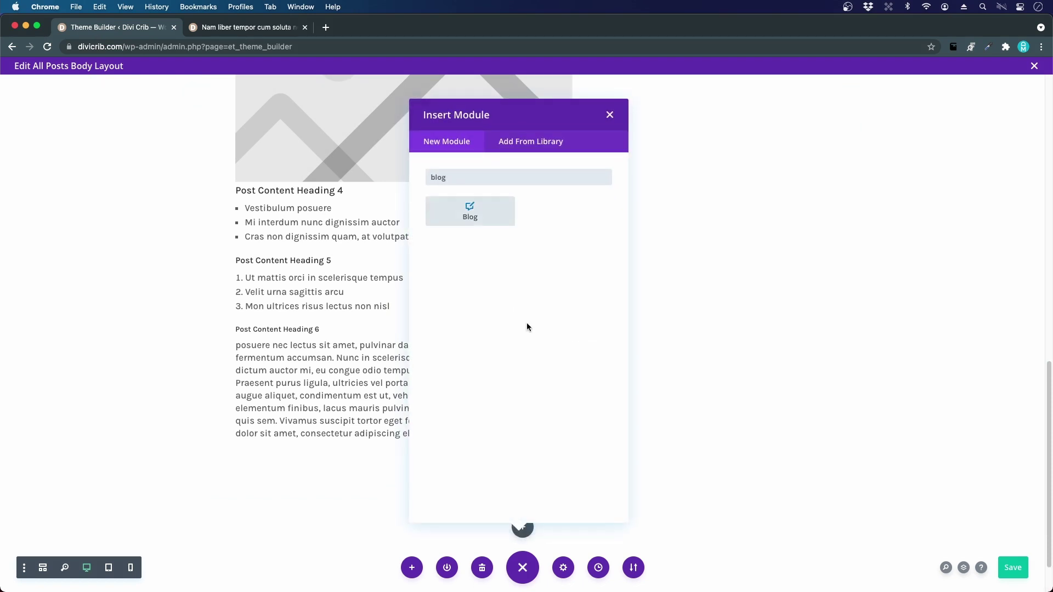
pyautogui.click(470, 211)
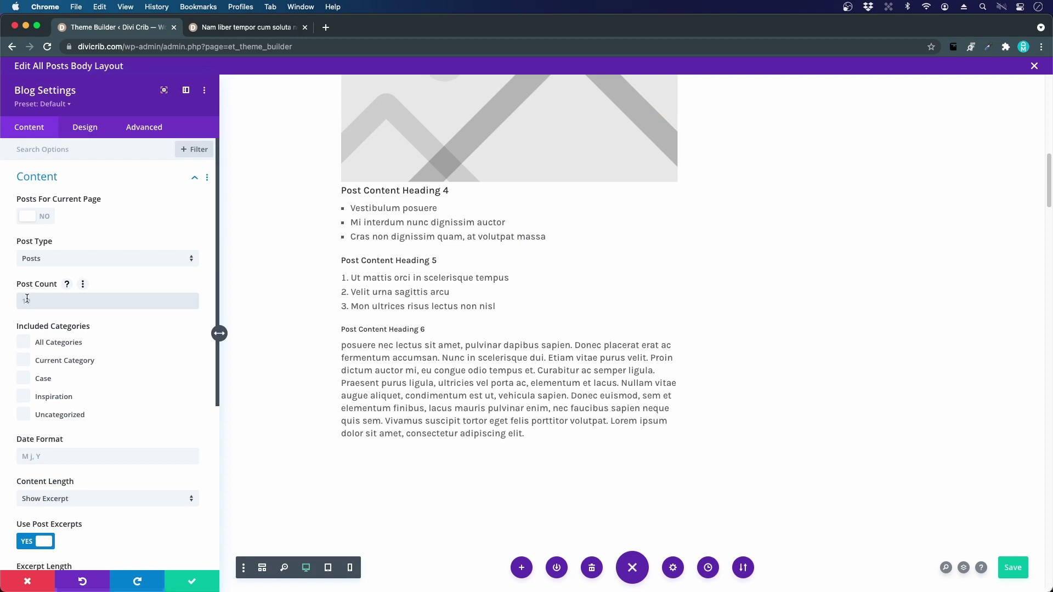
# Set the Blog module's post count to 3 and bring its post cards into view.
pyautogui.write('3')
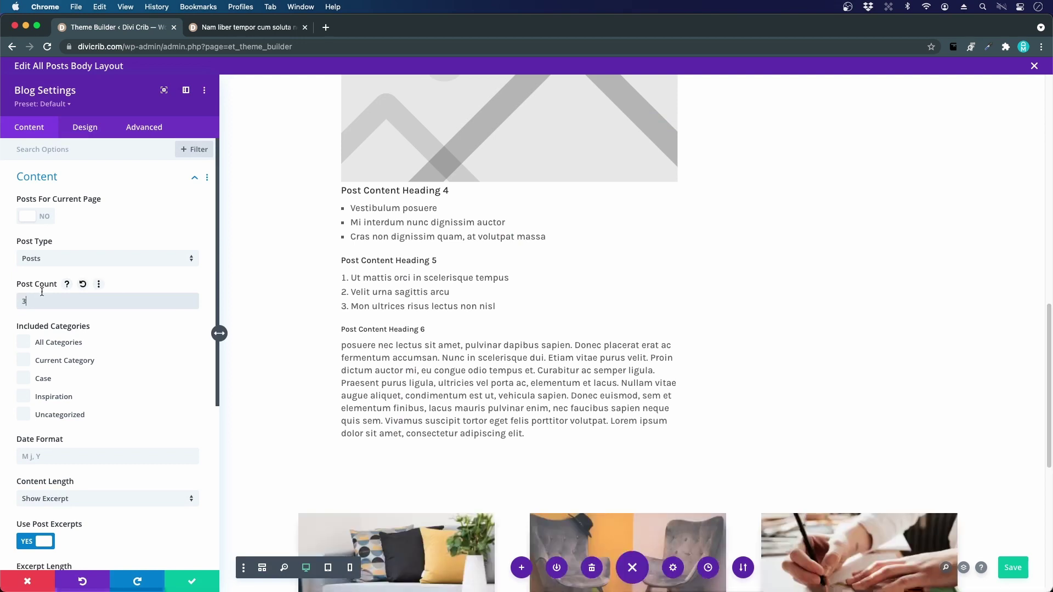
pyautogui.scroll(-1, 387, 346)
pyautogui.scroll(-7, 387, 346)
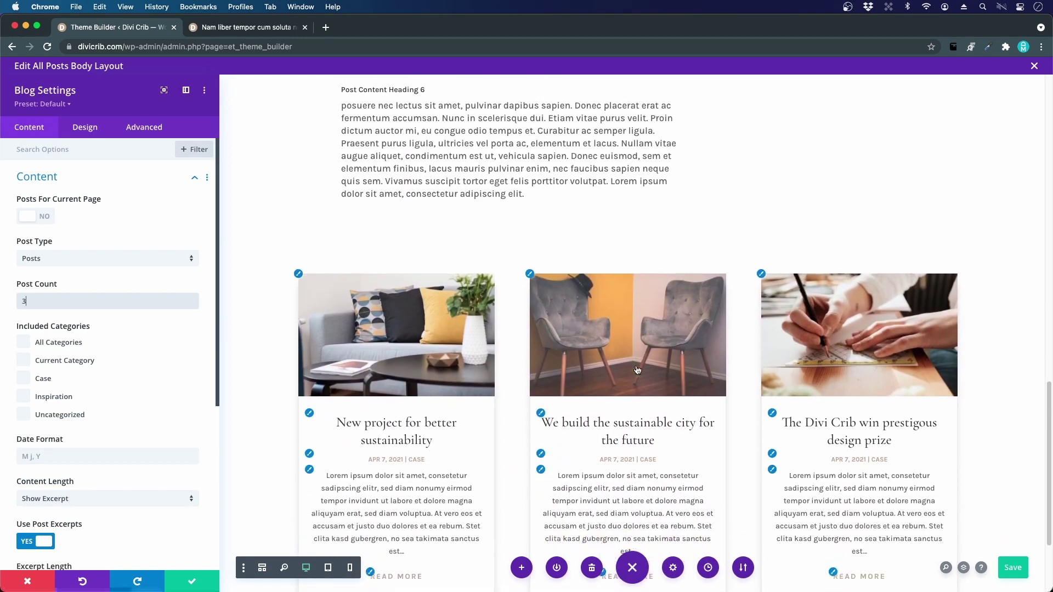
# Examine the Blog module's layout and content settings along with the post cards and the rest of the template preview.
pyautogui.click(93, 131)
pyautogui.click(63, 171)
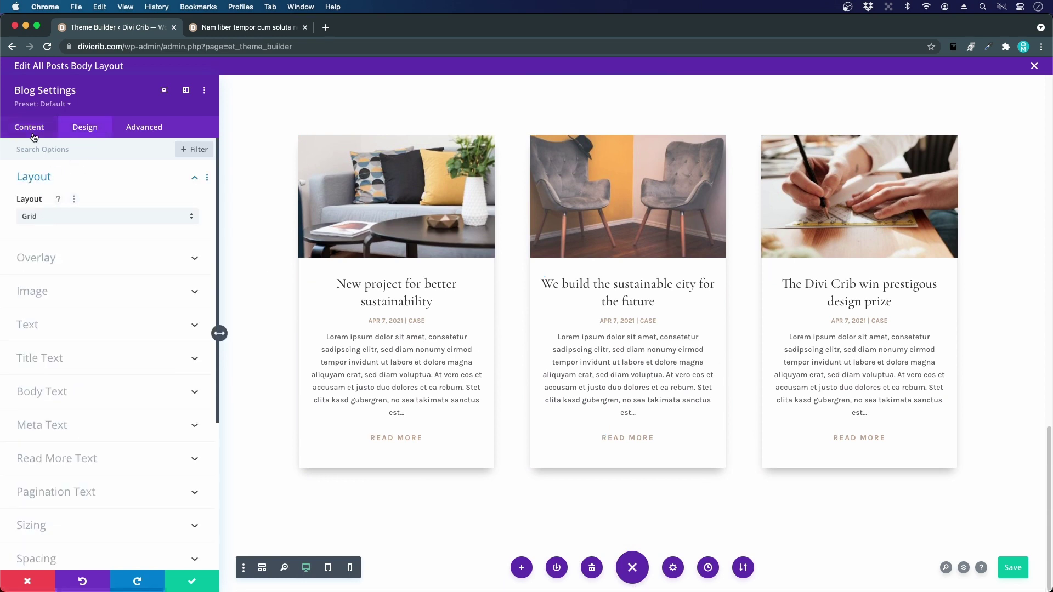
pyautogui.click(33, 135)
pyautogui.click(60, 186)
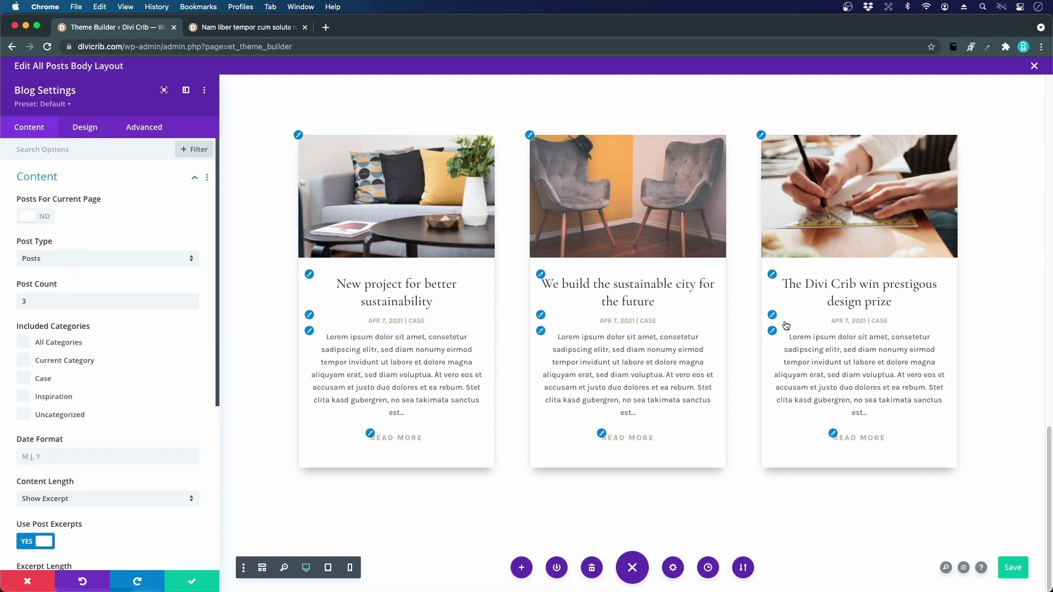
pyautogui.scroll(-5, 126, 332)
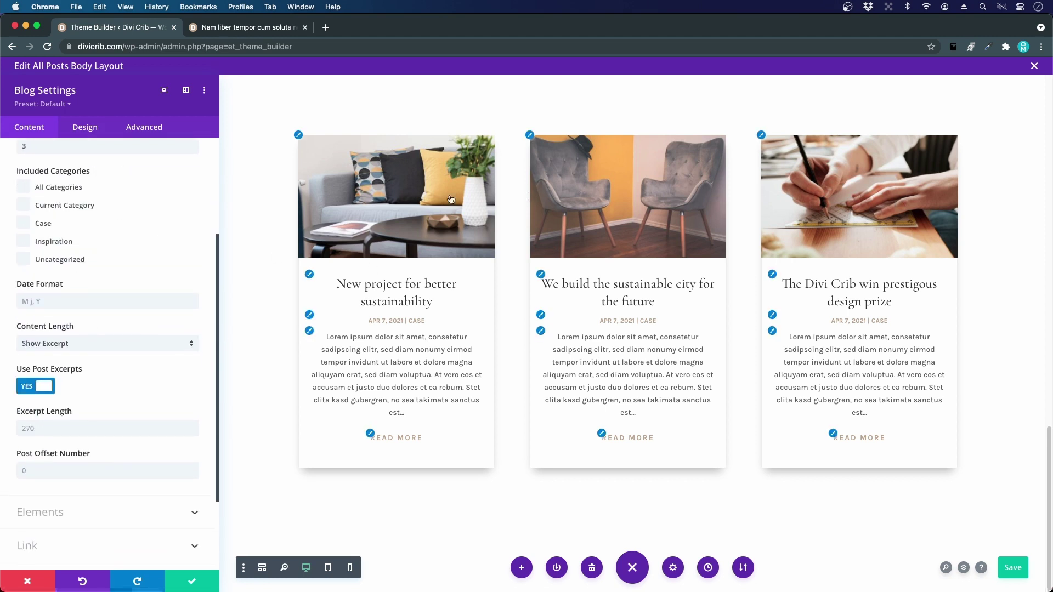
pyautogui.scroll(3, 473, 218)
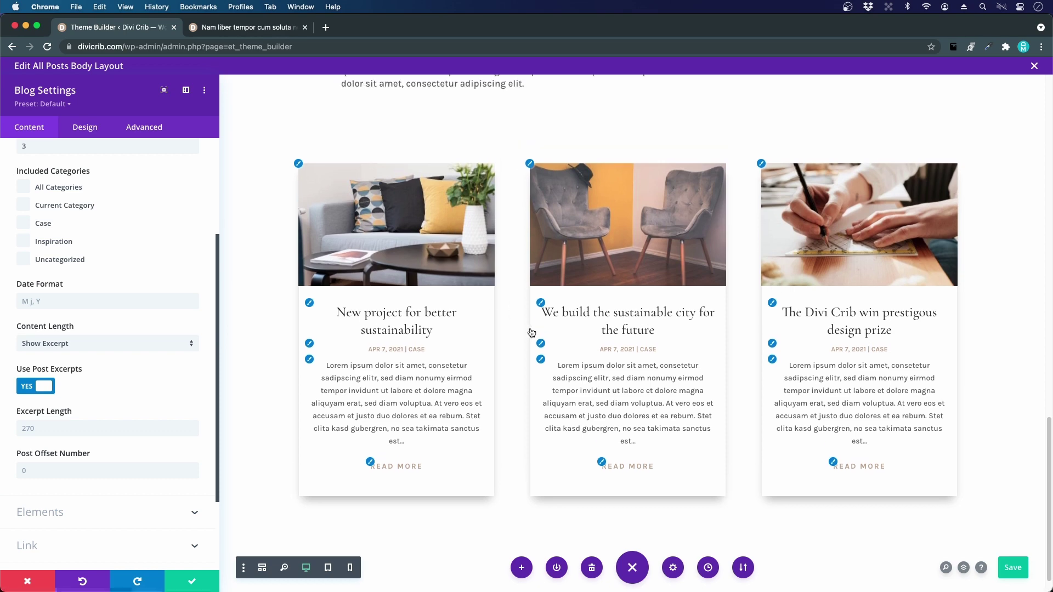
pyautogui.scroll(10, 424, 357)
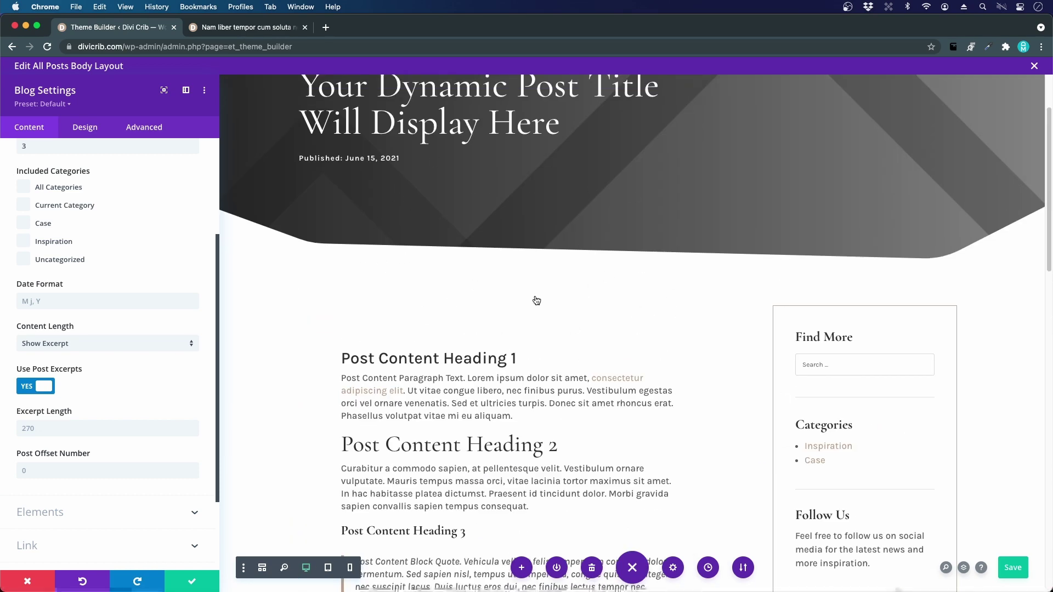
pyautogui.scroll(-10, 535, 301)
pyautogui.scroll(-8, 537, 303)
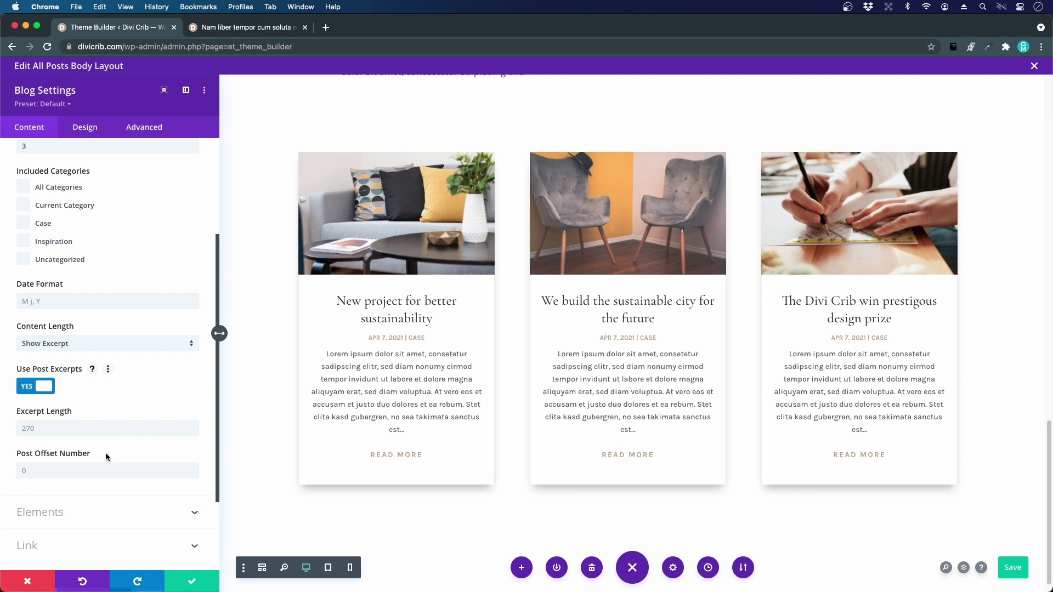
# Set the Blog module's excerpt length to 120 and save the module settings.
pyautogui.click(71, 433)
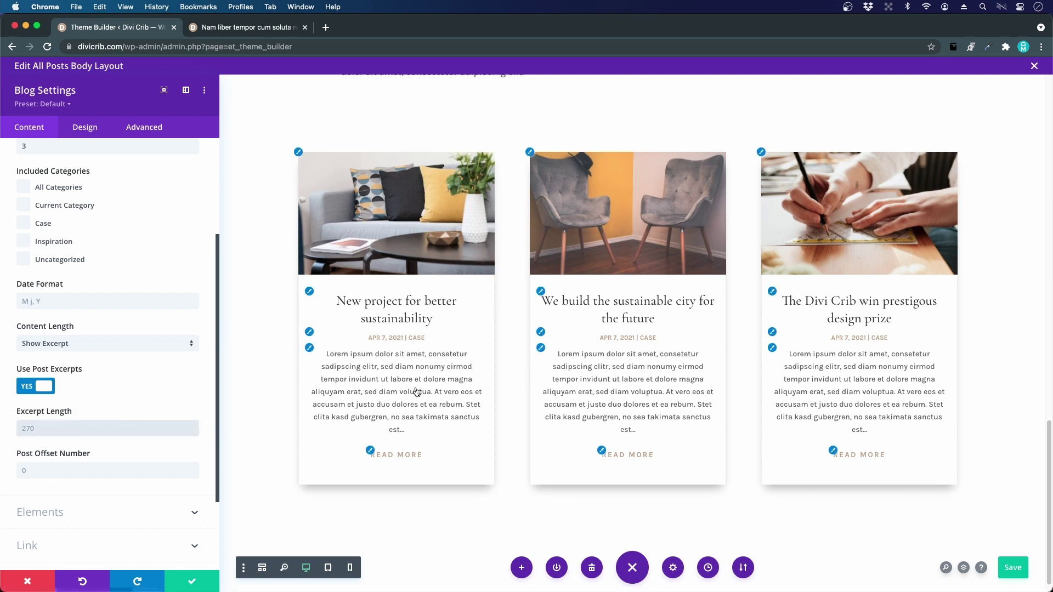
pyautogui.write('120')
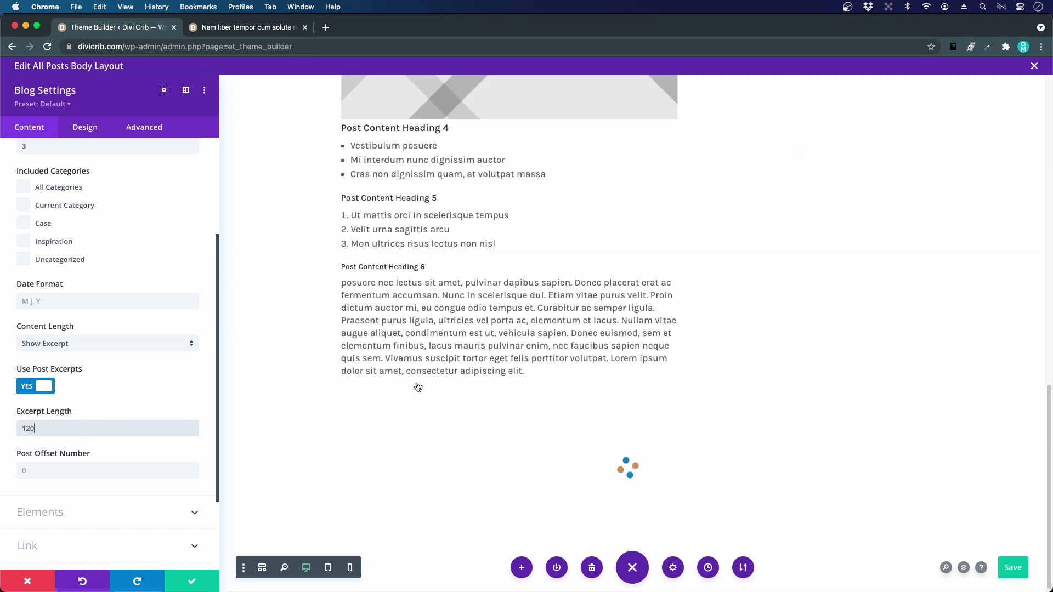
pyautogui.scroll(-5, 421, 382)
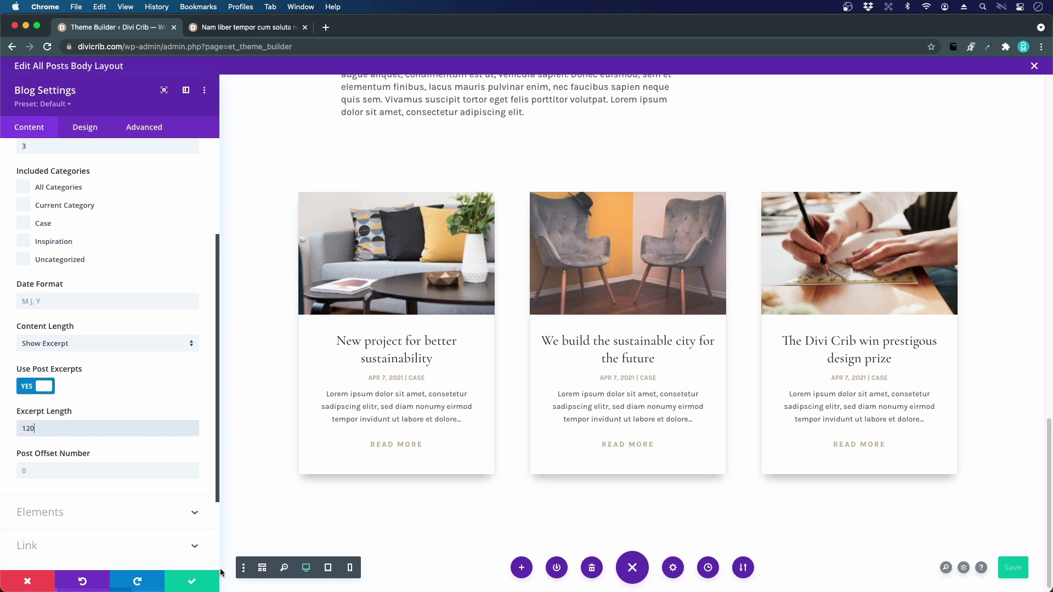
pyautogui.click(205, 579)
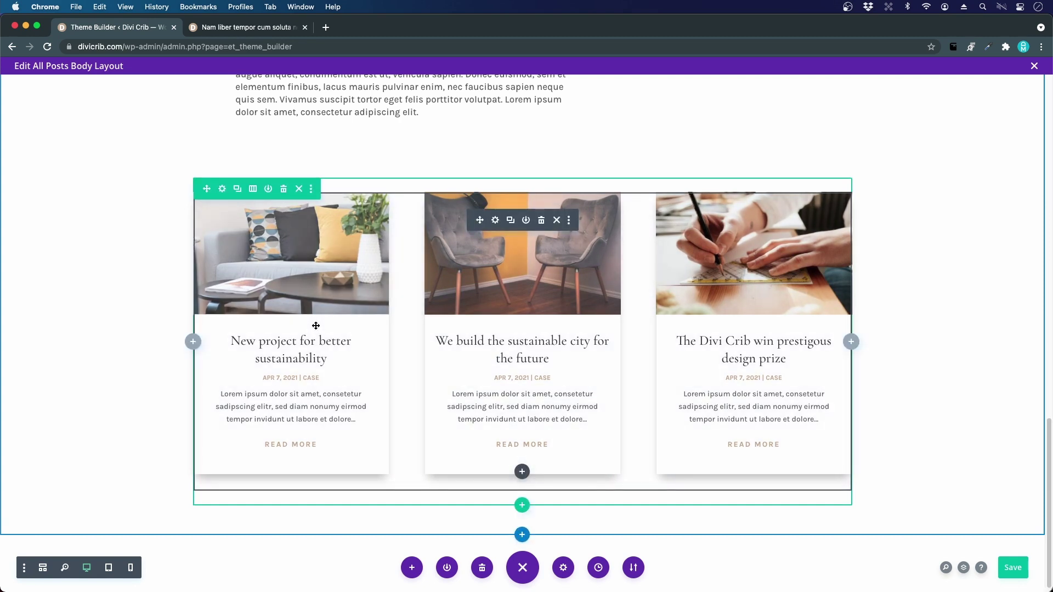
# Enable a custom gutter width of 2 for the row holding the Blog module, close its settings and return to the header.
pyautogui.click(223, 189)
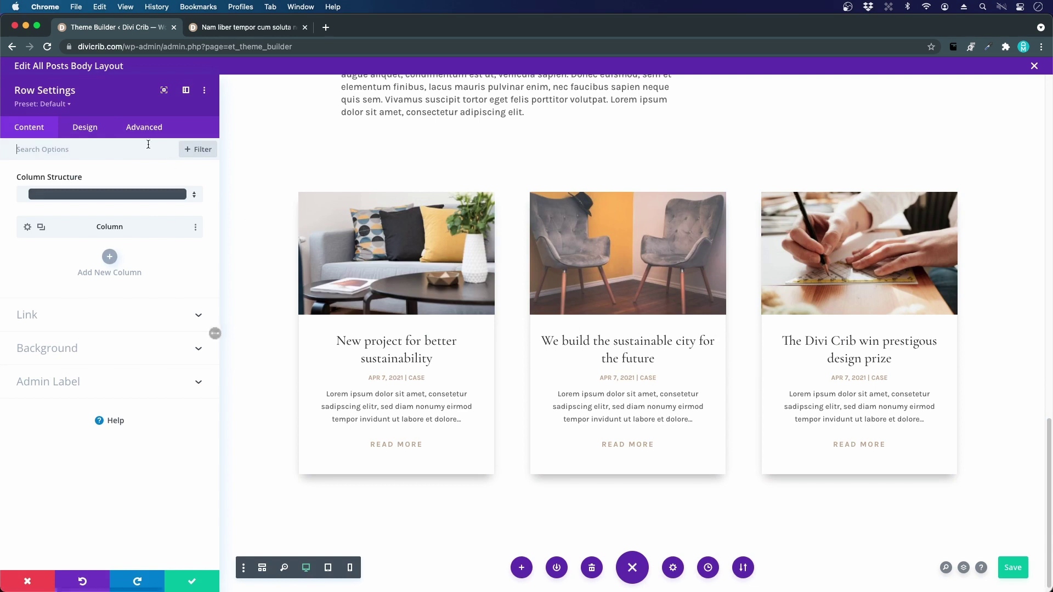
pyautogui.click(84, 128)
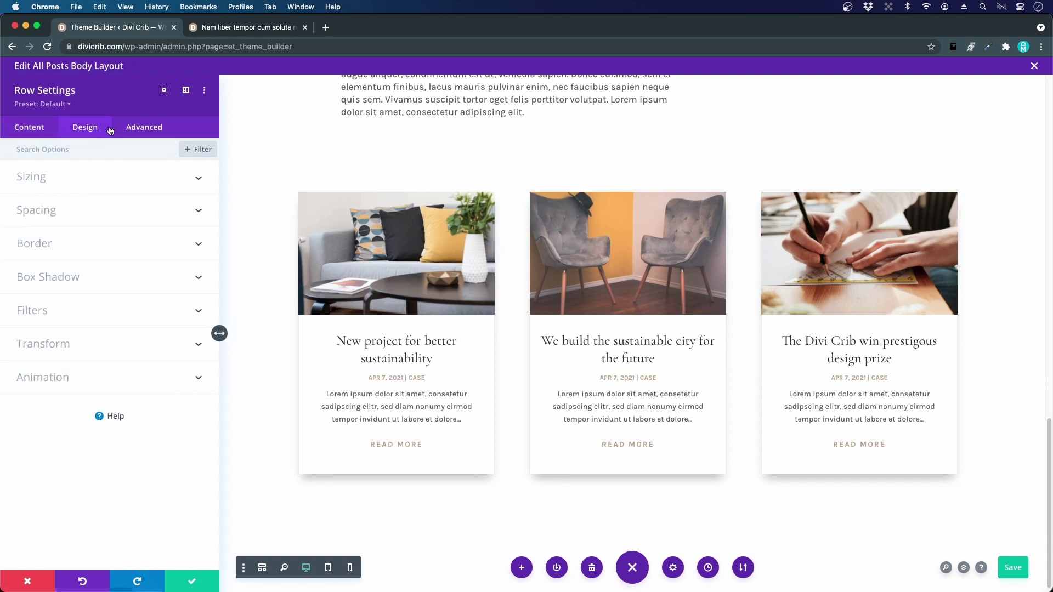
pyautogui.click(30, 180)
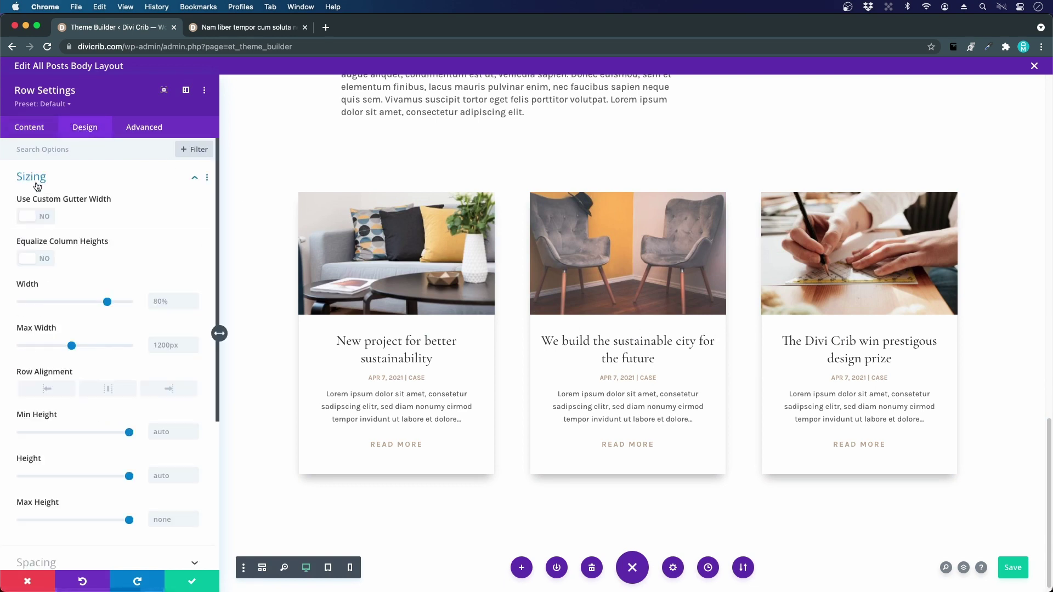
pyautogui.click(47, 219)
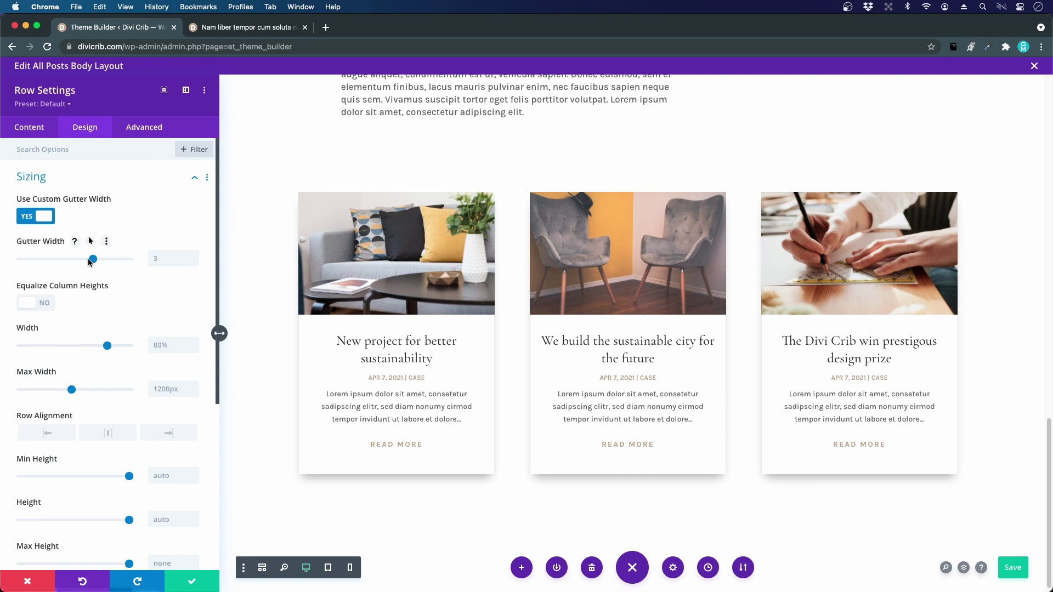
pyautogui.click(59, 259)
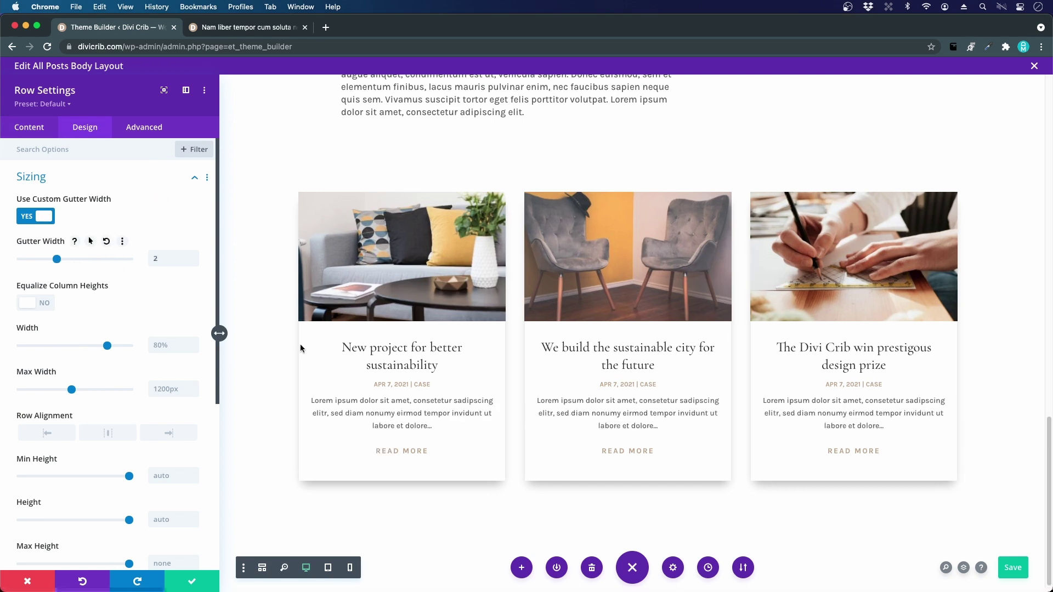
pyautogui.click(216, 332)
pyautogui.scroll(15, 507, 477)
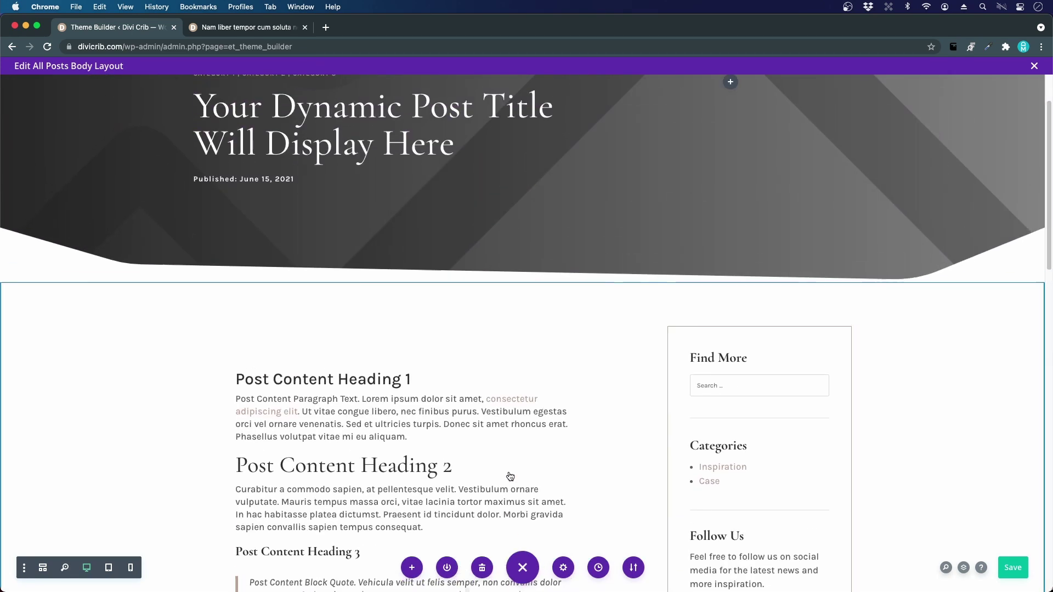
pyautogui.scroll(2, 507, 480)
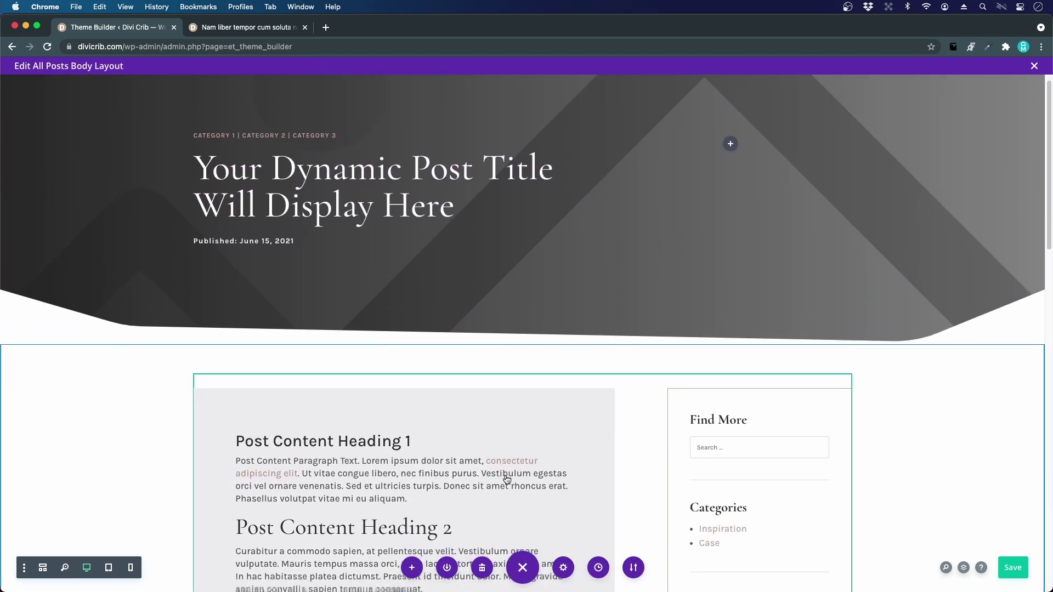
# Save the All Posts body layout, close its editor and save the Theme Builder changes.
pyautogui.scroll(-15, 507, 480)
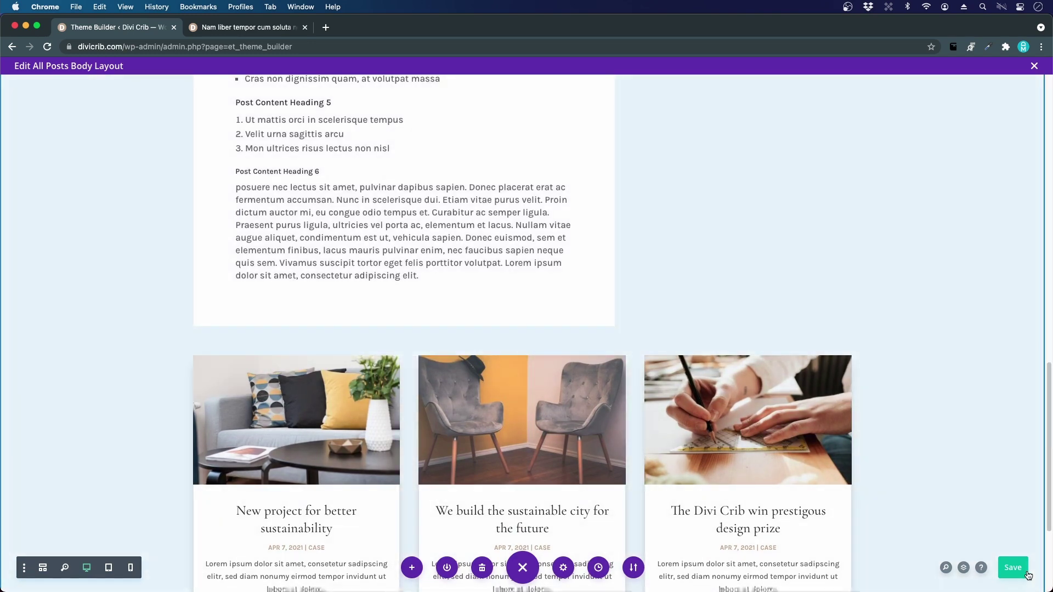
pyautogui.click(1024, 572)
pyautogui.click(1034, 66)
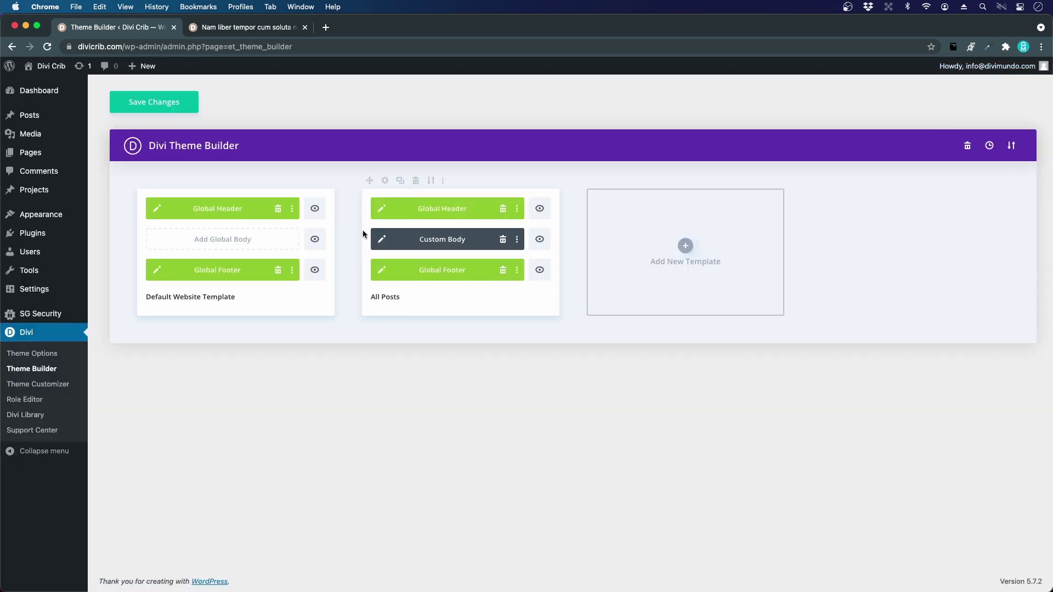
pyautogui.click(144, 106)
# Open the live site in a new tab and open the "New project for better sustainability" post from the News page.
pyautogui.moveTo(52, 67)
pyautogui.keyDown('super'); pyautogui.click(52, 90); pyautogui.keyUp('super')
pyautogui.hotkey('ctrl', 'Tab')
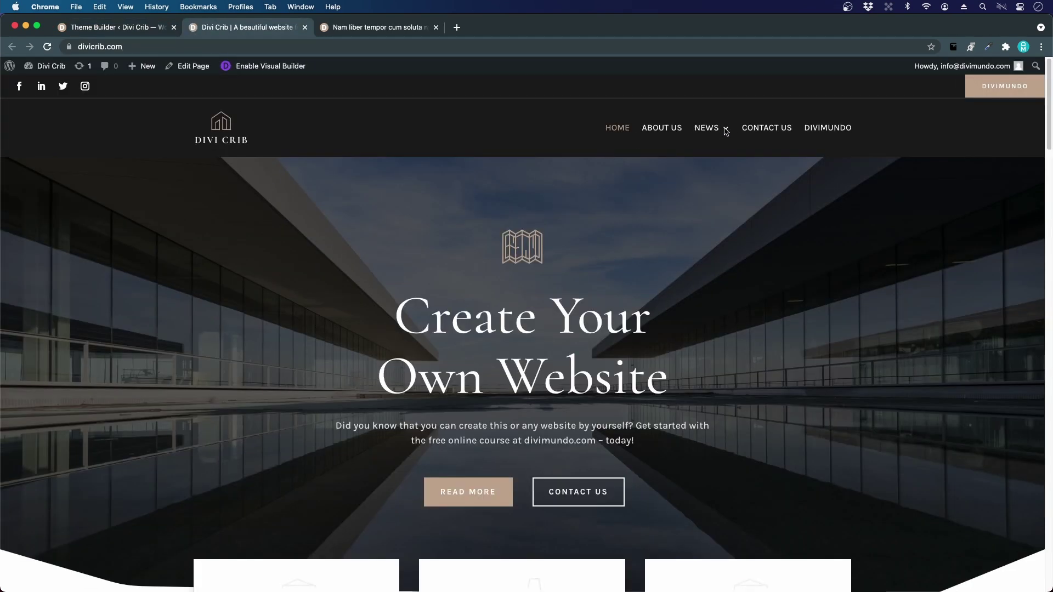
pyautogui.click(717, 131)
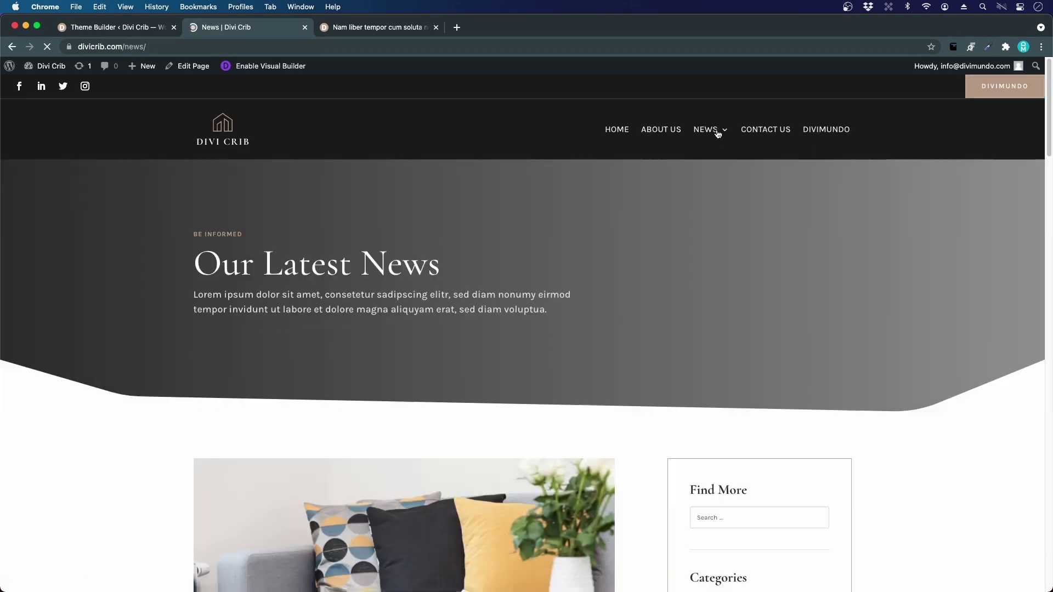
pyautogui.scroll(-10, 480, 296)
pyautogui.scroll(5, 474, 273)
pyautogui.click(474, 272)
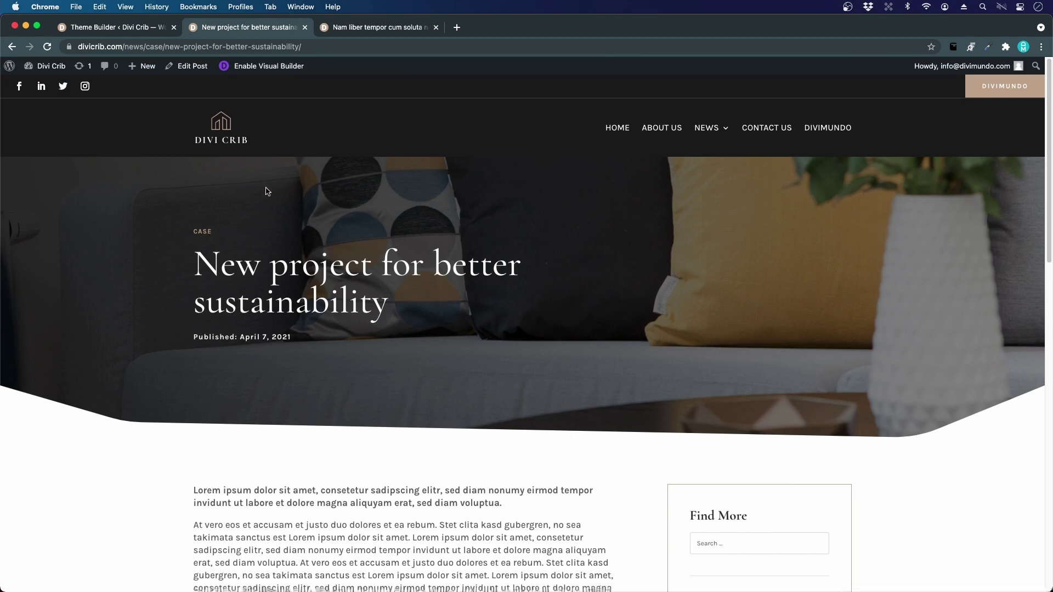
# Return to the News page, reopen the sustainability post and examine its header, body text, sidebar and related posts row.
pyautogui.click(12, 47)
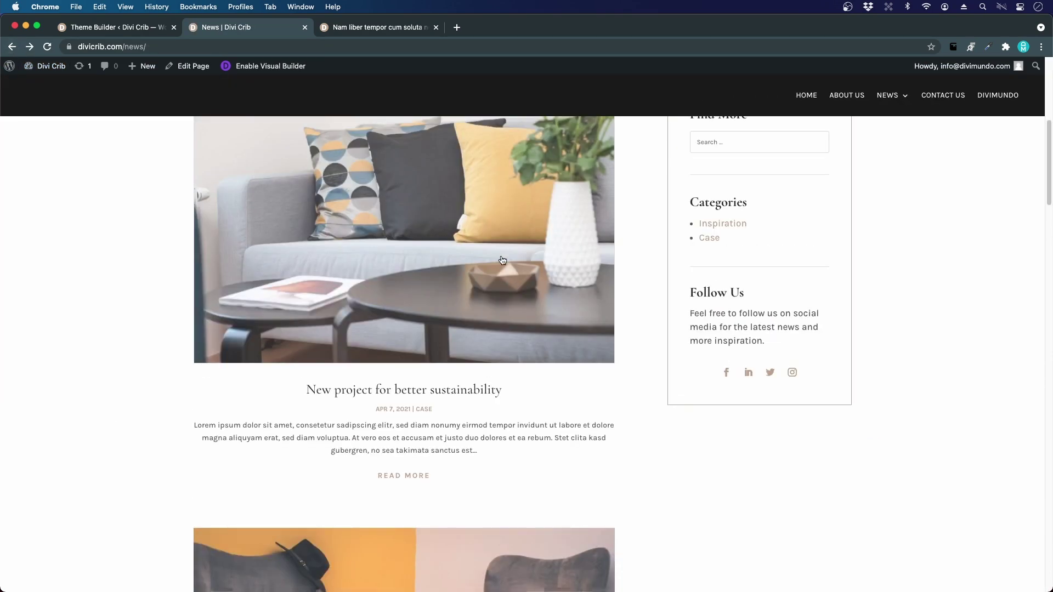
pyautogui.click(402, 220)
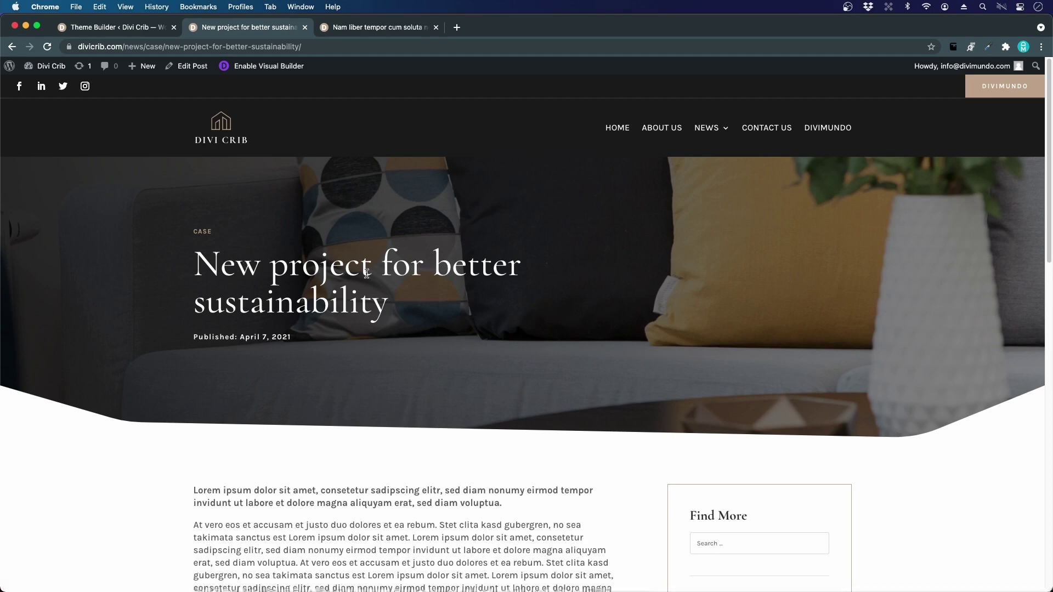
pyautogui.scroll(-5, 392, 390)
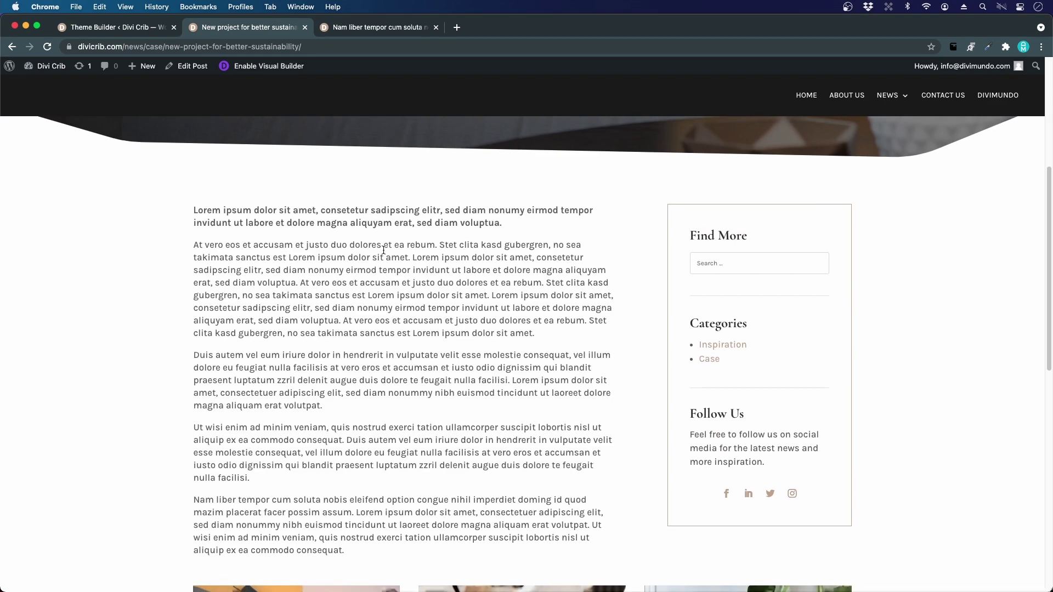
pyautogui.scroll(-1, 376, 324)
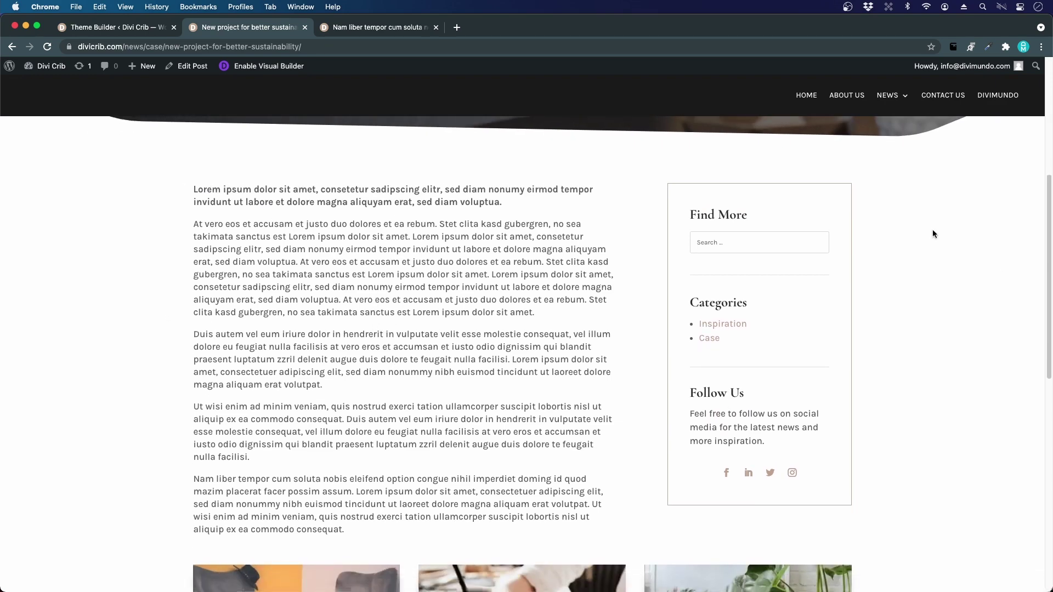
pyautogui.scroll(-5, 350, 256)
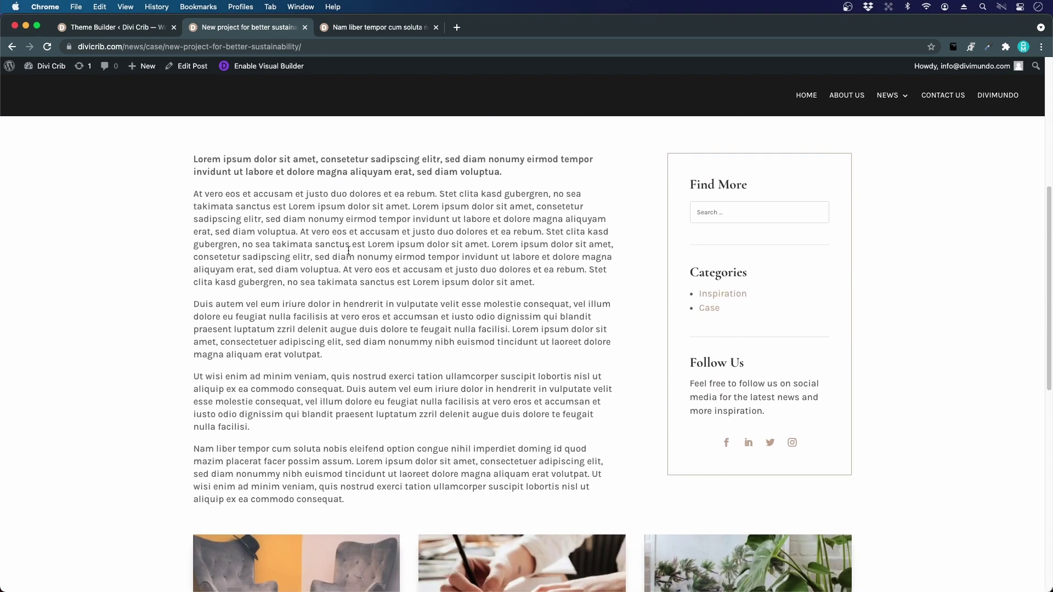
pyautogui.scroll(-2, 351, 256)
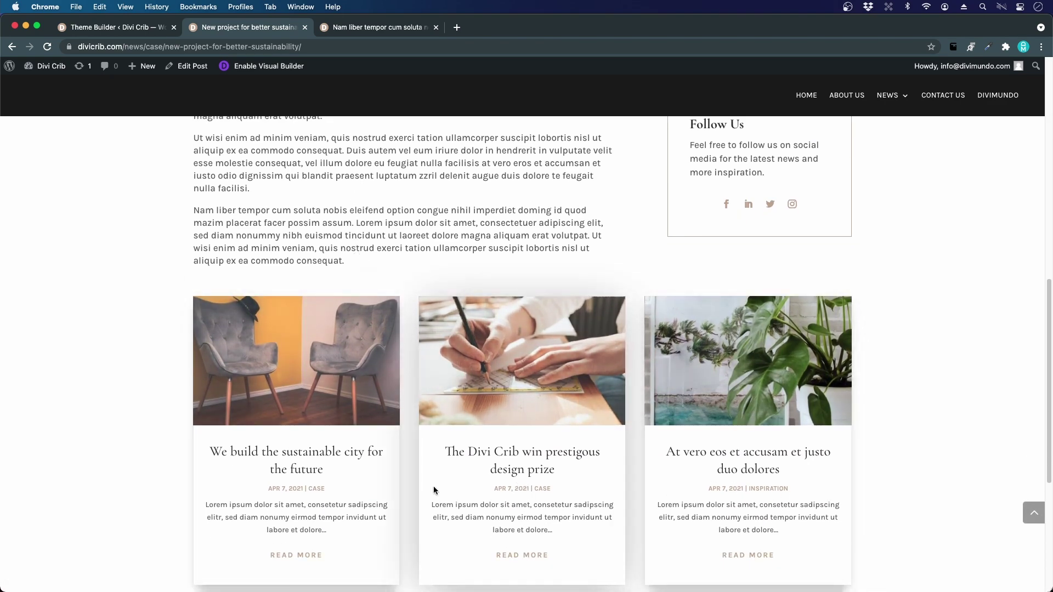
pyautogui.scroll(-1, 186, 438)
pyautogui.scroll(-3, 186, 438)
pyautogui.scroll(5, 186, 434)
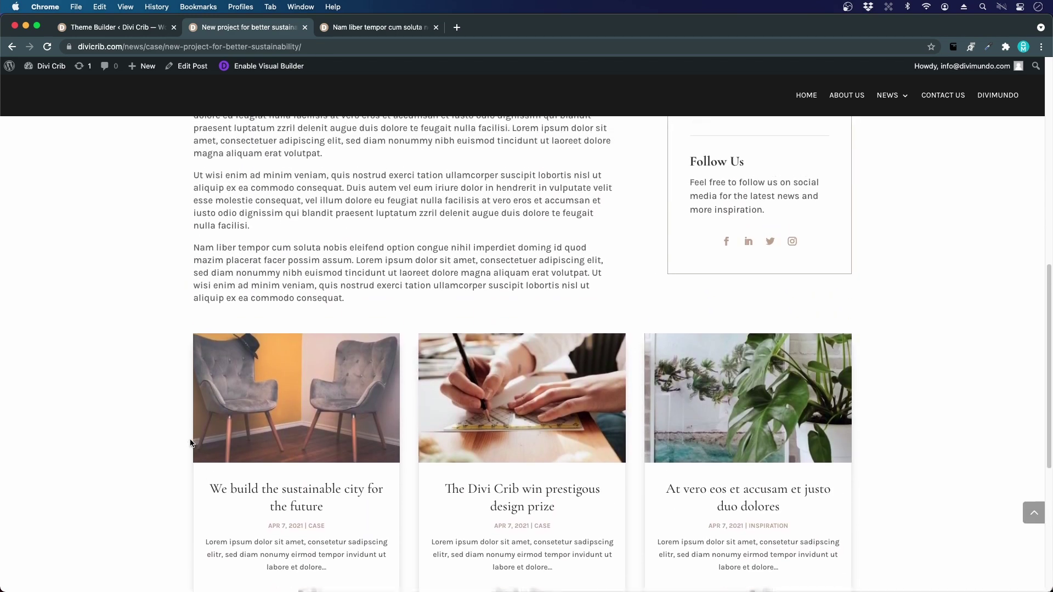
pyautogui.scroll(15, 192, 439)
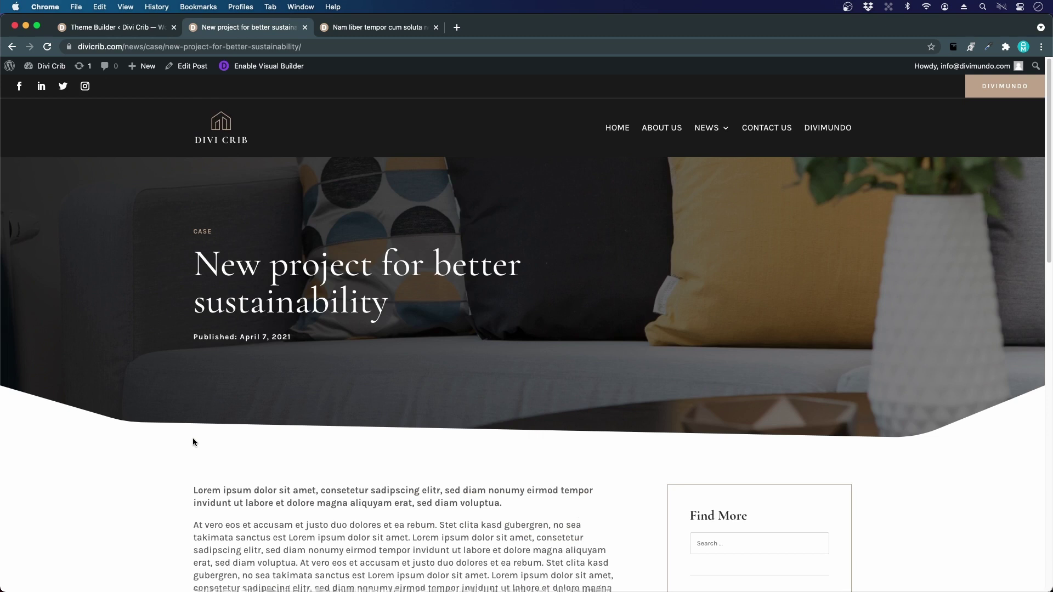